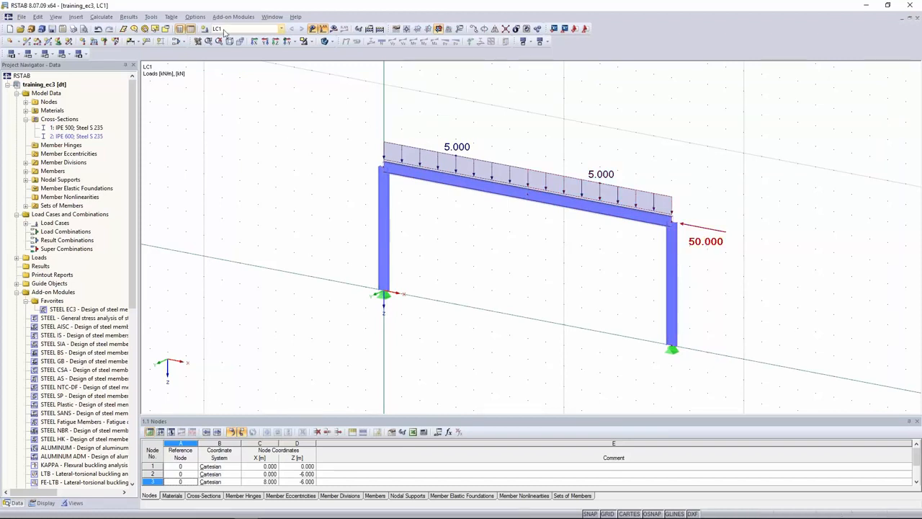
- Inspect the frame's beam and the continuous set of members listed in the model data
{"action": "left_click", "coordinate": [25, 119]}
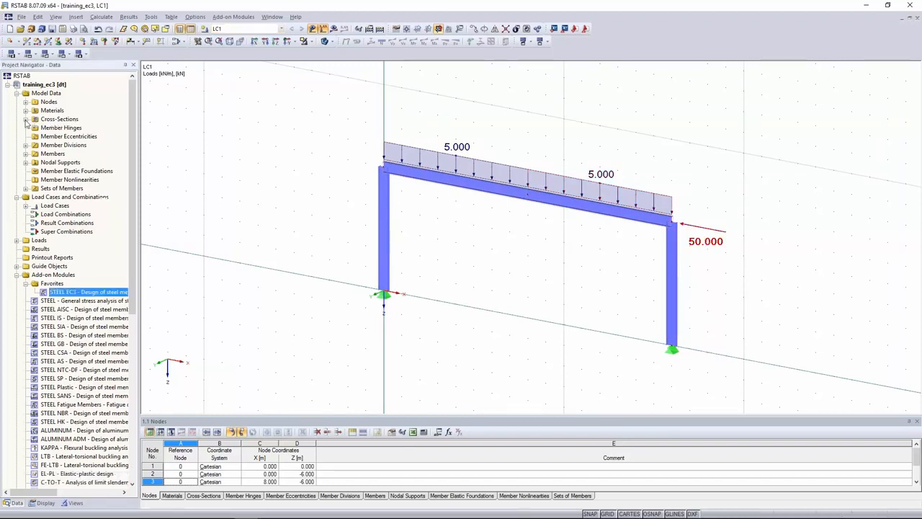
{"action": "left_click", "coordinate": [582, 198]}
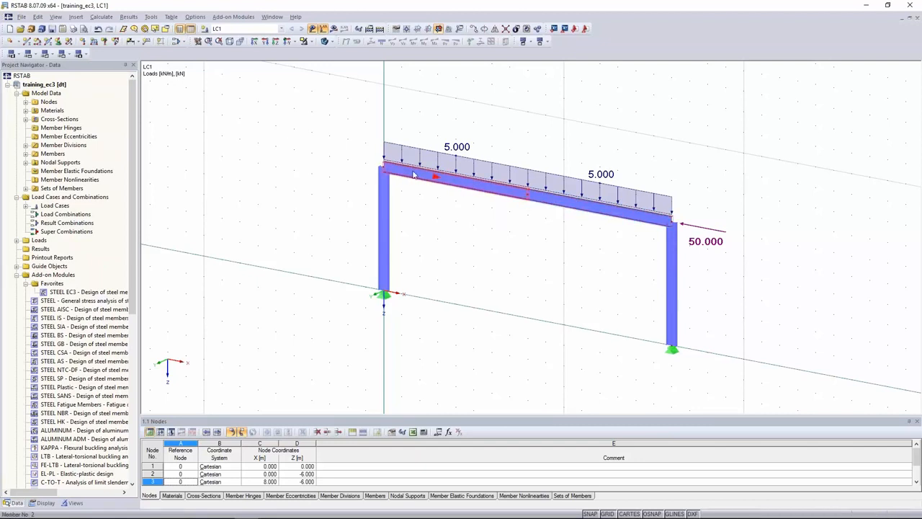
{"action": "left_click", "coordinate": [26, 188]}
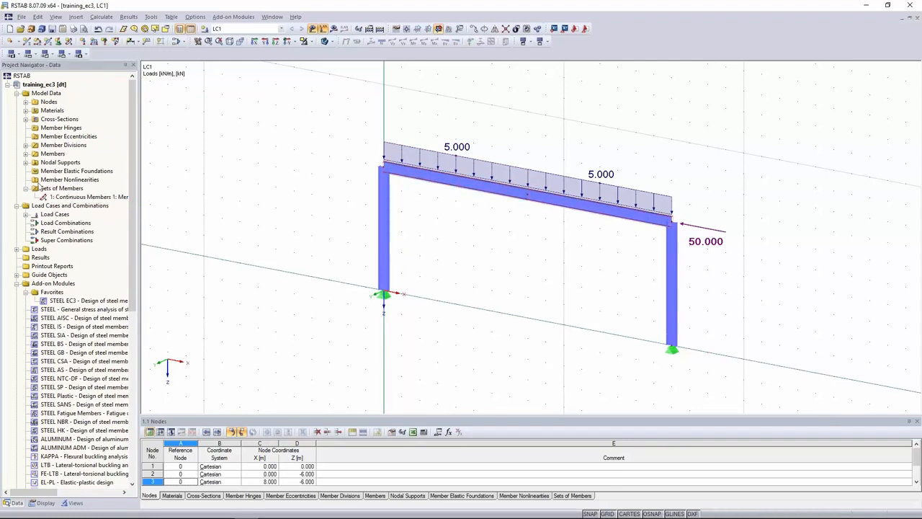
{"action": "left_click", "coordinate": [26, 188]}
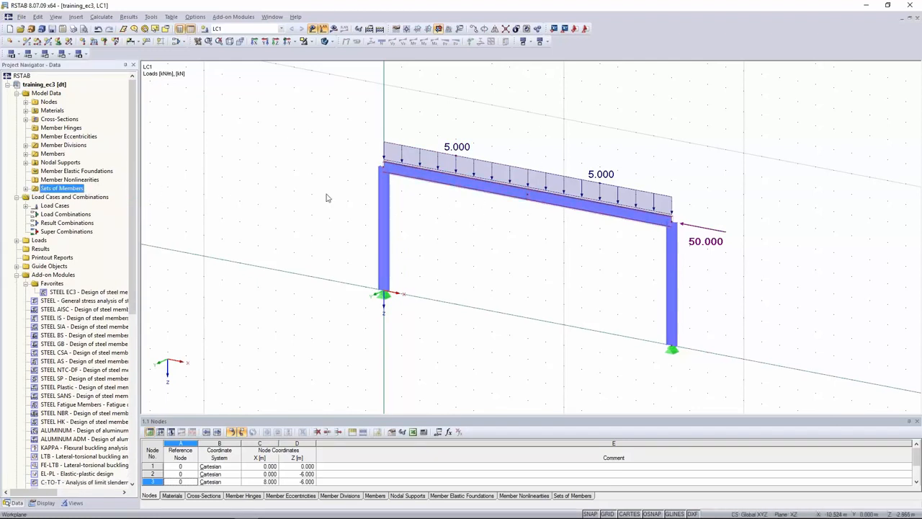
{"action": "left_click_drag", "start_coordinate": [118, 148], "coordinate": [105, 148]}
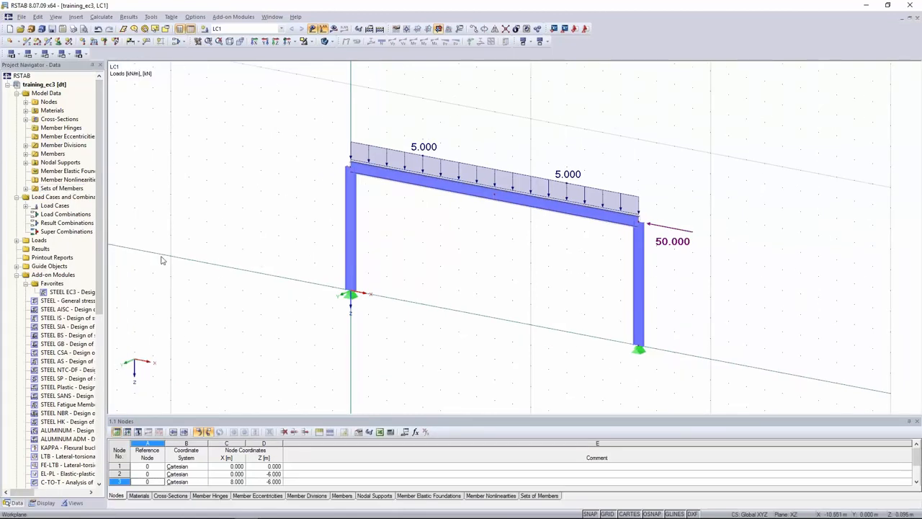
- Open the STEEL EC3 add-on module and select load case LC1 for the ultimate limit state design
{"action": "double_click", "coordinate": [69, 292]}
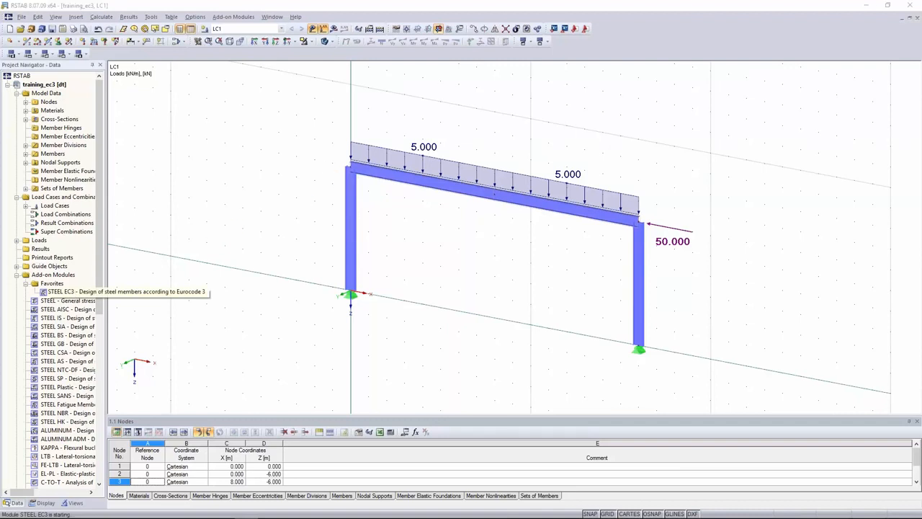
{"action": "left_click_drag", "start_coordinate": [371, 85], "coordinate": [270, 248]}
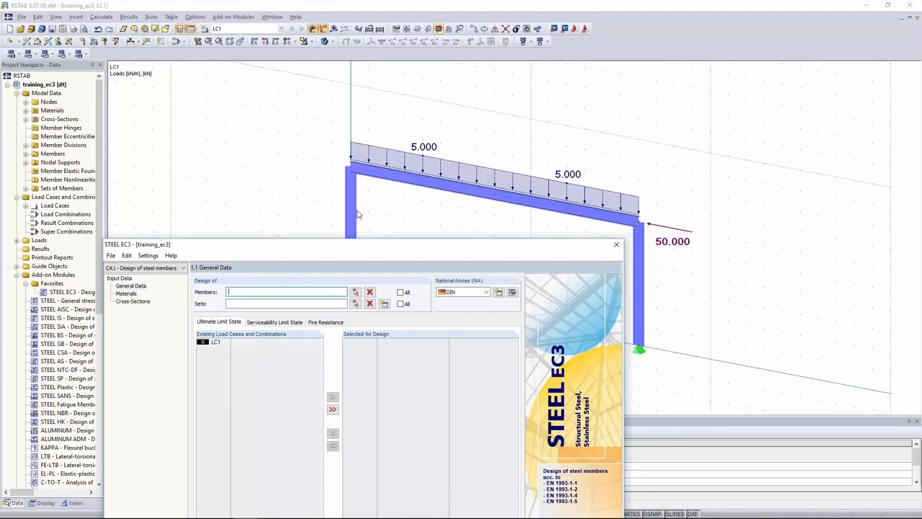
{"action": "left_click_drag", "start_coordinate": [310, 252], "coordinate": [323, 109]}
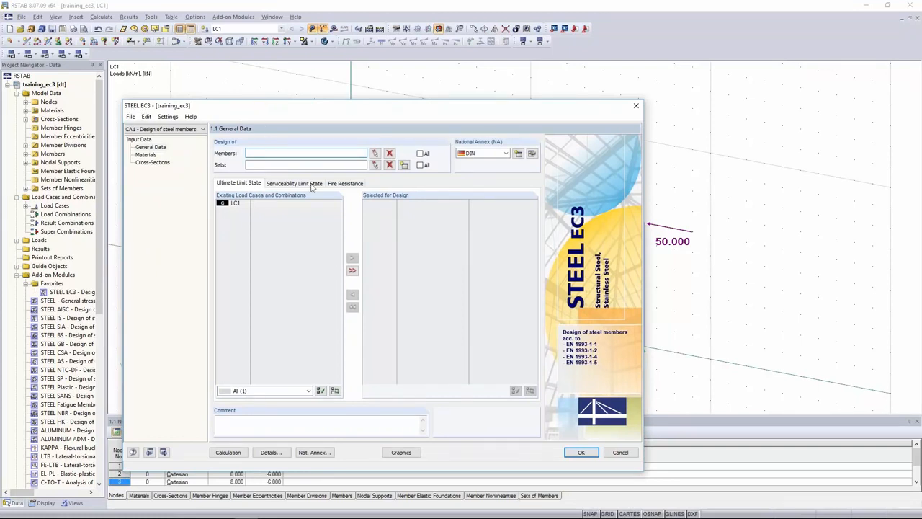
{"action": "left_click", "coordinate": [234, 204]}
{"action": "double_click", "coordinate": [235, 204]}
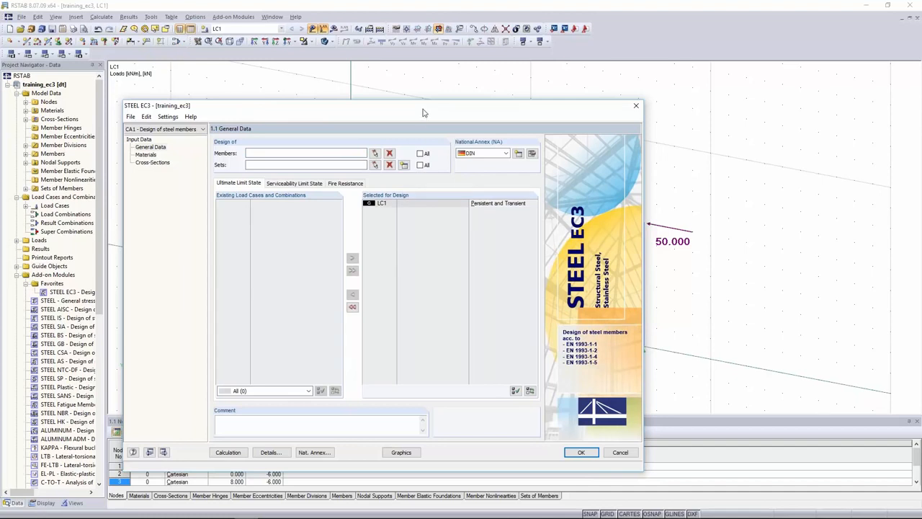
- Include all sets of members in the design and set the National Annex to CEN
{"action": "mouse_move", "coordinate": [416, 110]}
{"action": "left_mouse_down"}
{"action": "mouse_move", "coordinate": [329, 130]}
{"action": "mouse_move", "coordinate": [406, 96]}
{"action": "left_mouse_up"}
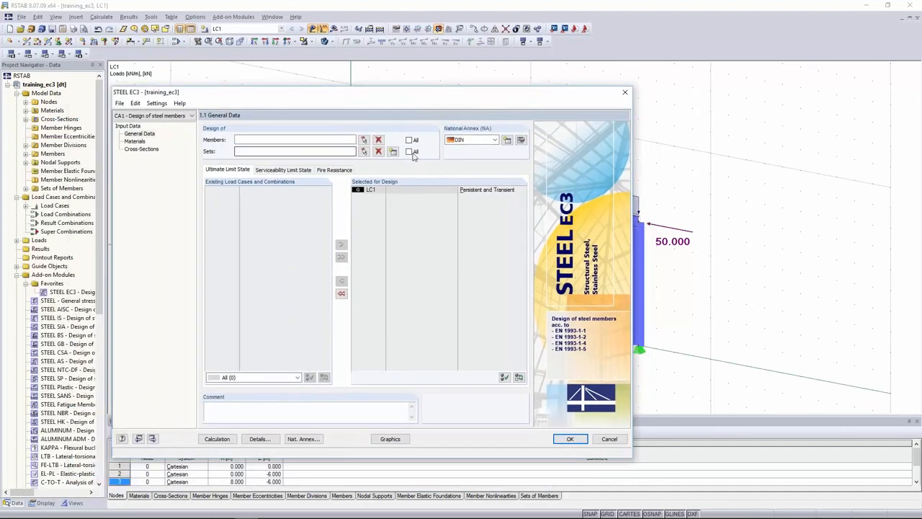
{"action": "left_click", "coordinate": [408, 151]}
{"action": "left_click", "coordinate": [459, 140]}
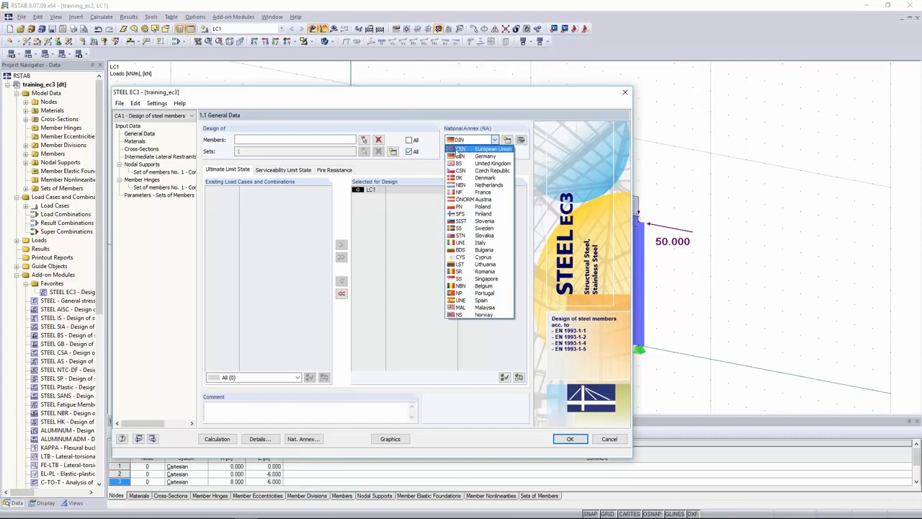
{"action": "left_click", "coordinate": [478, 149]}
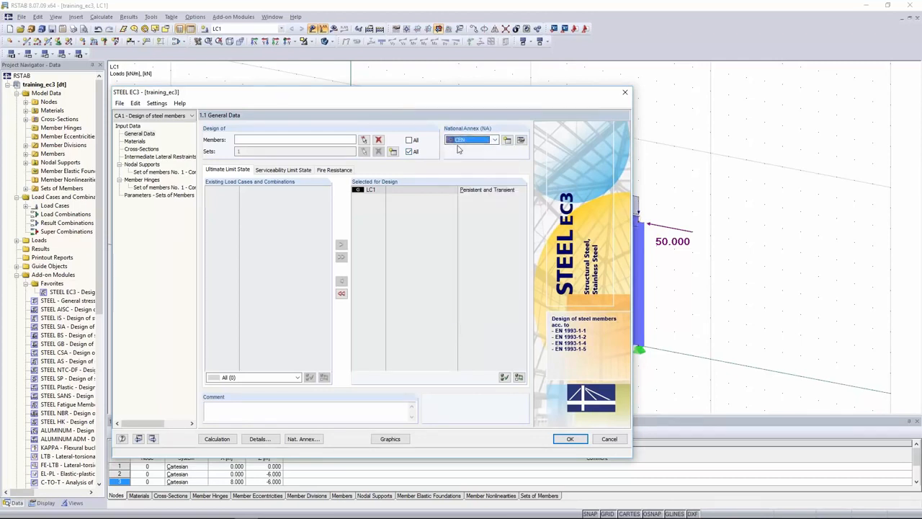
{"action": "left_click_drag", "start_coordinate": [472, 87], "coordinate": [484, 71]}
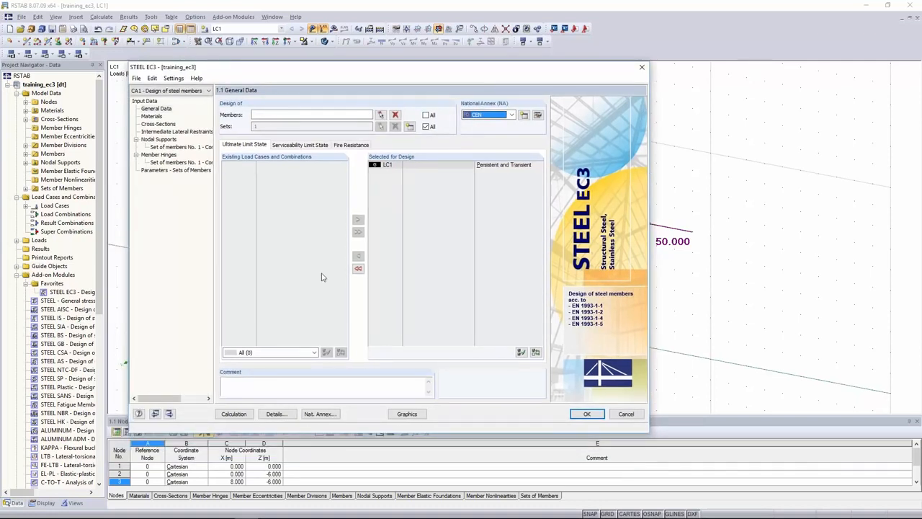
- Set the stability analysis method for sets of members to the Equivalent Member Method according to 6.3.1 ... 6.3.3
{"action": "left_click", "coordinate": [286, 416]}
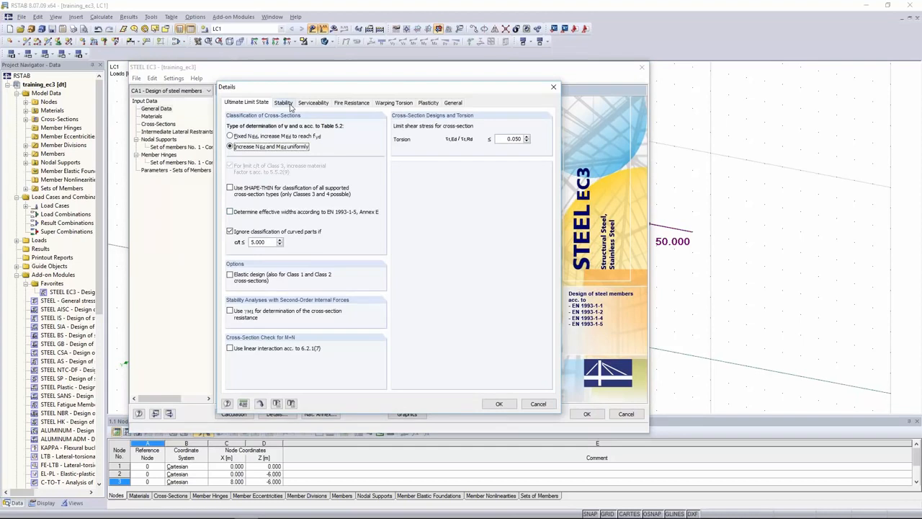
{"action": "left_click", "coordinate": [283, 102]}
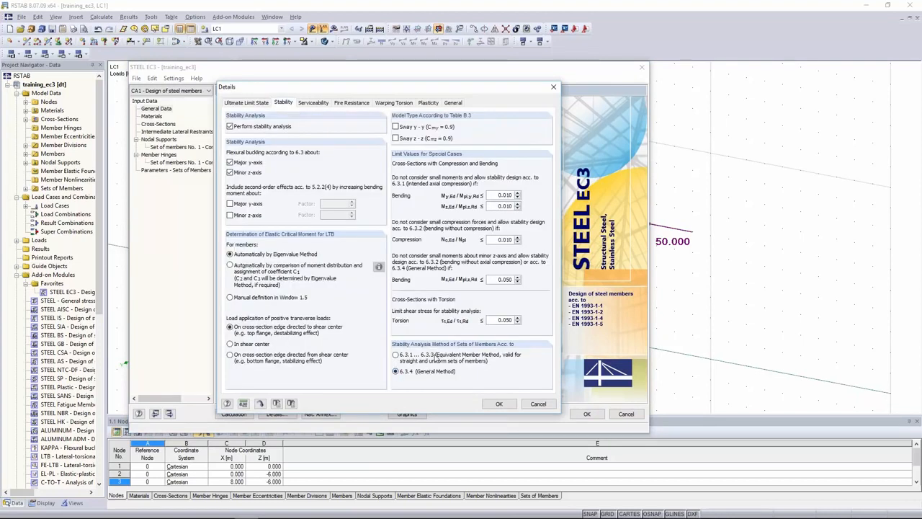
{"action": "left_click", "coordinate": [460, 362]}
{"action": "left_click", "coordinate": [504, 403]}
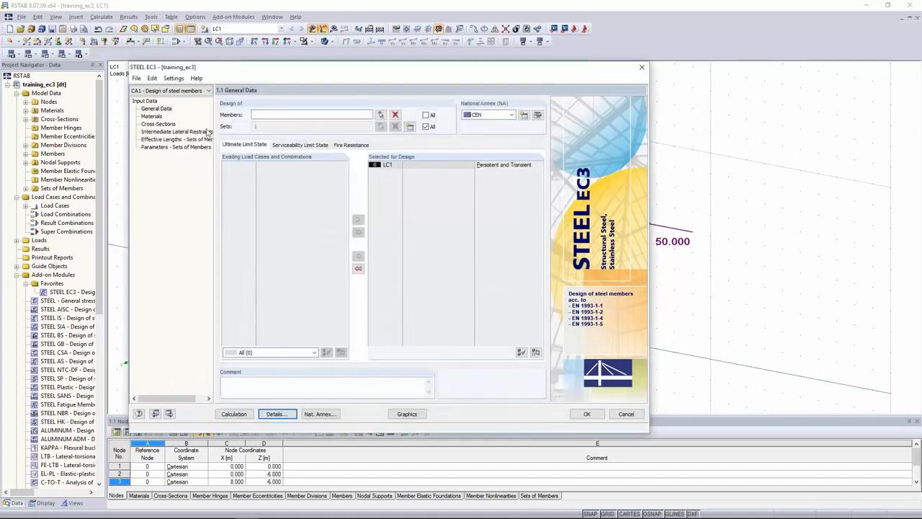
- Review the materials, cross-sections and intermediate lateral restraints in the module's input data
{"action": "left_click", "coordinate": [156, 117]}
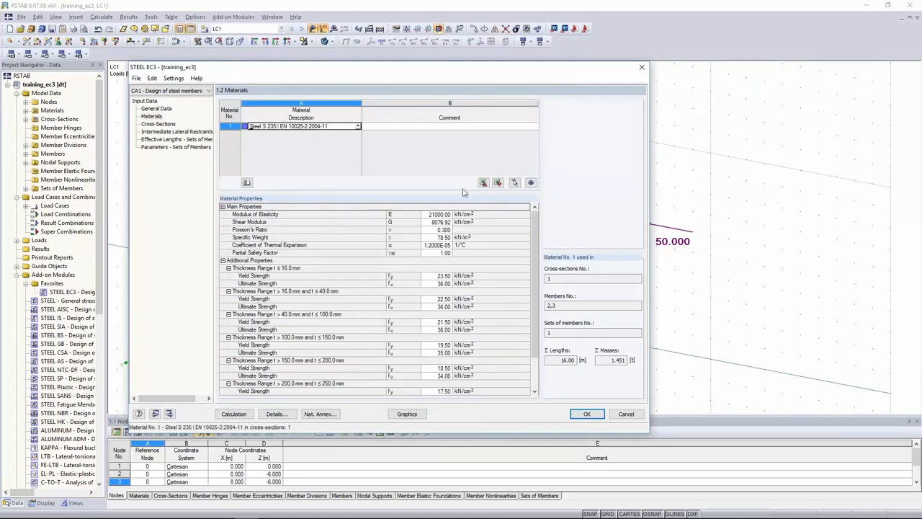
{"action": "left_click", "coordinate": [159, 124]}
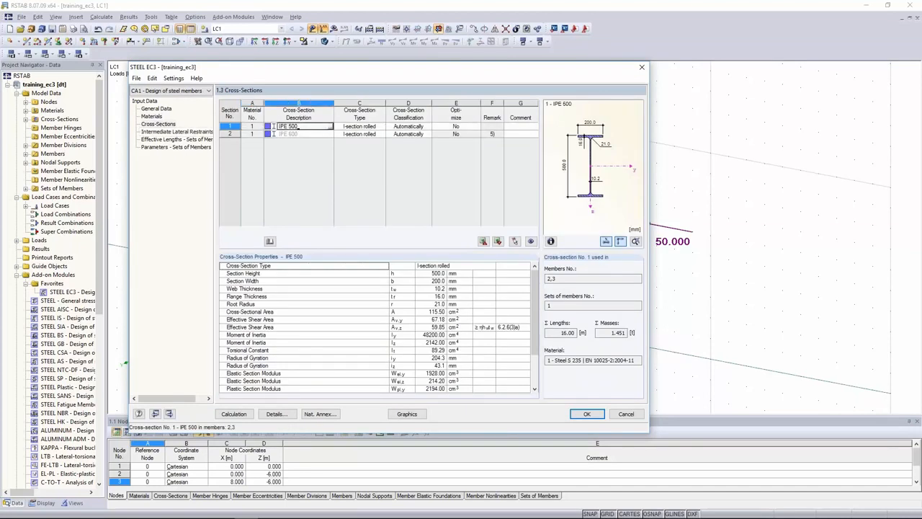
{"action": "left_click", "coordinate": [176, 133]}
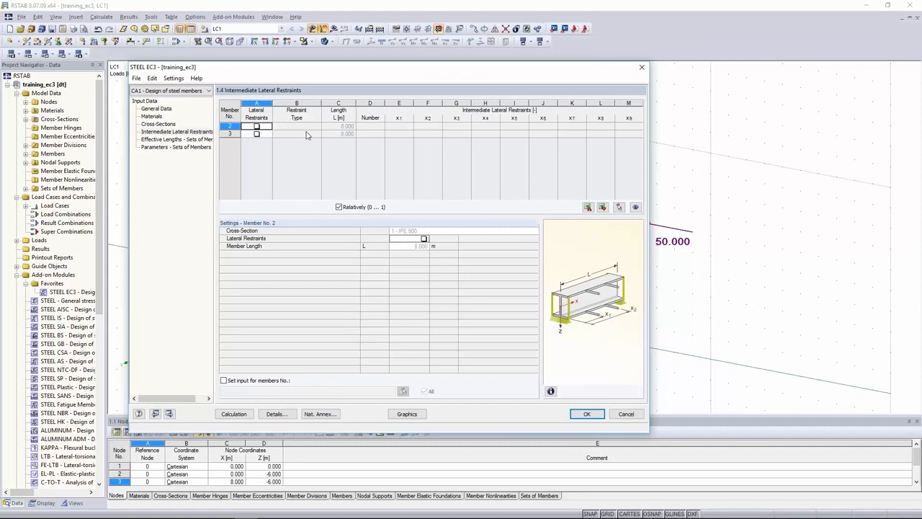
- Try enabling an intermediate lateral restraint on member 2, and disable it again
{"action": "left_click_drag", "start_coordinate": [317, 70], "coordinate": [324, 268]}
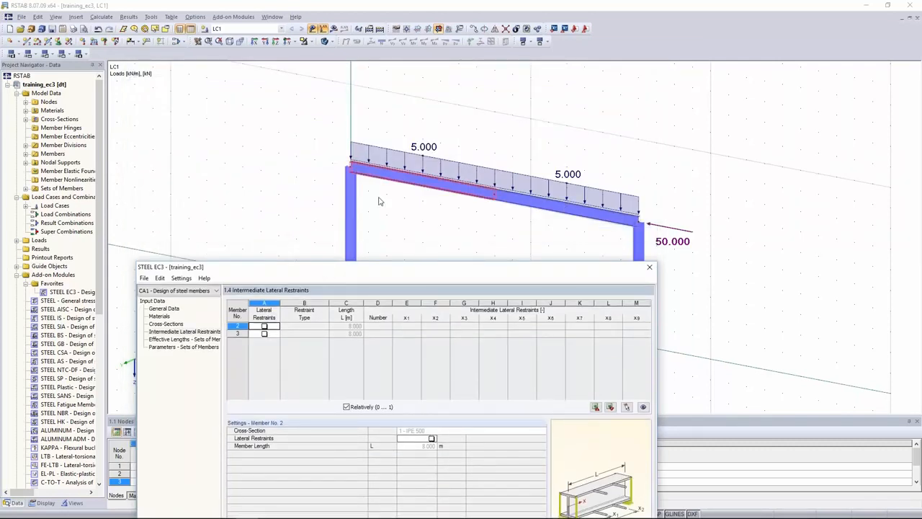
{"action": "left_click", "coordinate": [264, 325]}
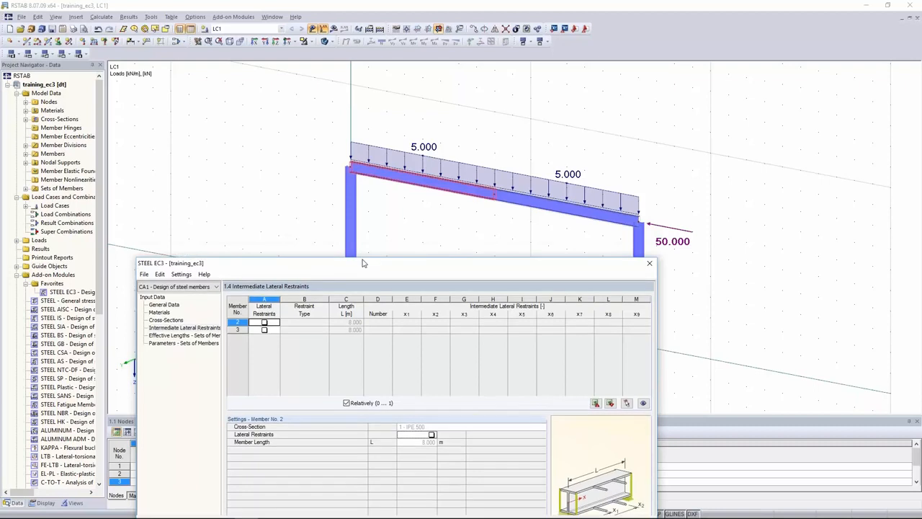
{"action": "left_click_drag", "start_coordinate": [325, 267], "coordinate": [332, 74]}
{"action": "left_click", "coordinate": [322, 269]}
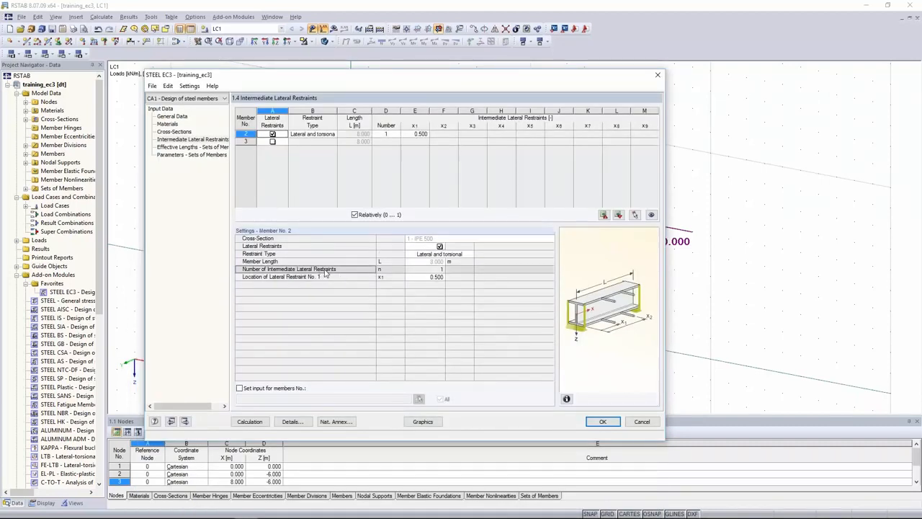
{"action": "left_click_drag", "start_coordinate": [445, 76], "coordinate": [438, 232]}
{"action": "left_click", "coordinate": [281, 291]}
{"action": "left_click", "coordinate": [265, 289]}
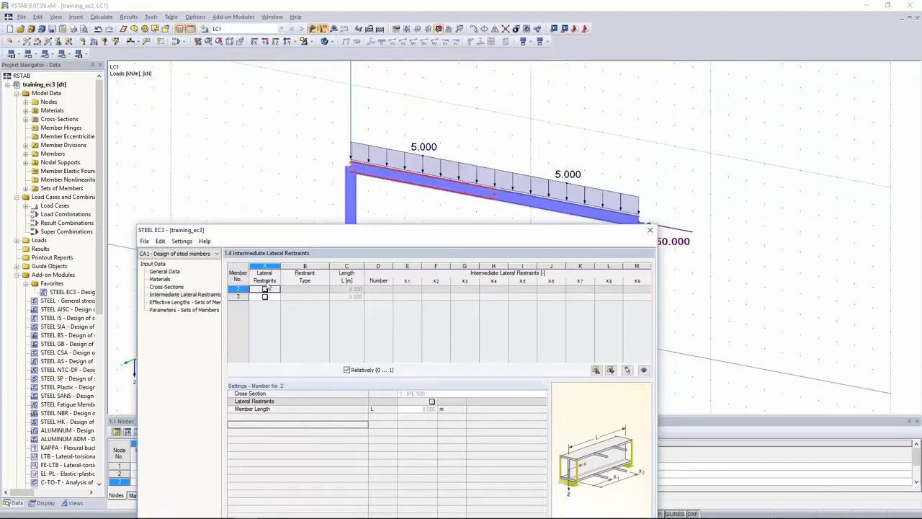
{"action": "left_click_drag", "start_coordinate": [272, 229], "coordinate": [305, 78]}
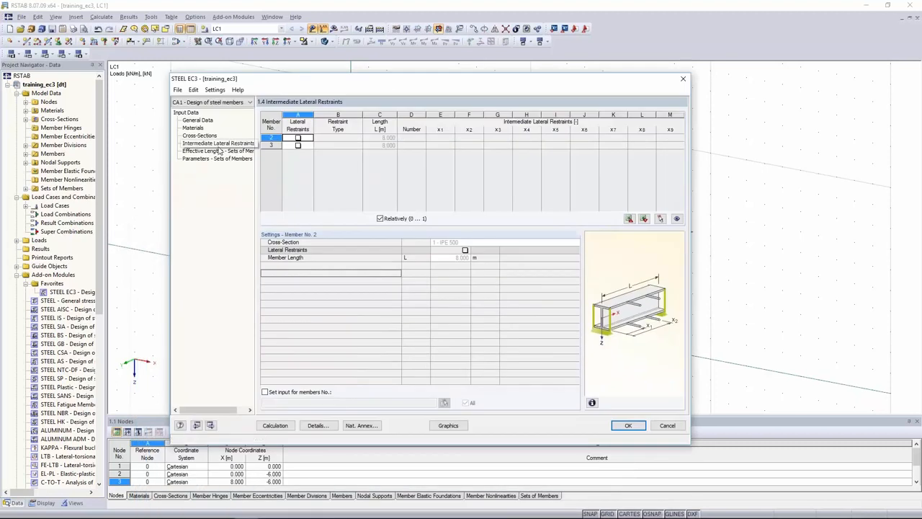
- Examine the effective lengths of set of members 1 for buckling about axes y and z and for lateral-torsional buckling
{"action": "left_click", "coordinate": [207, 151]}
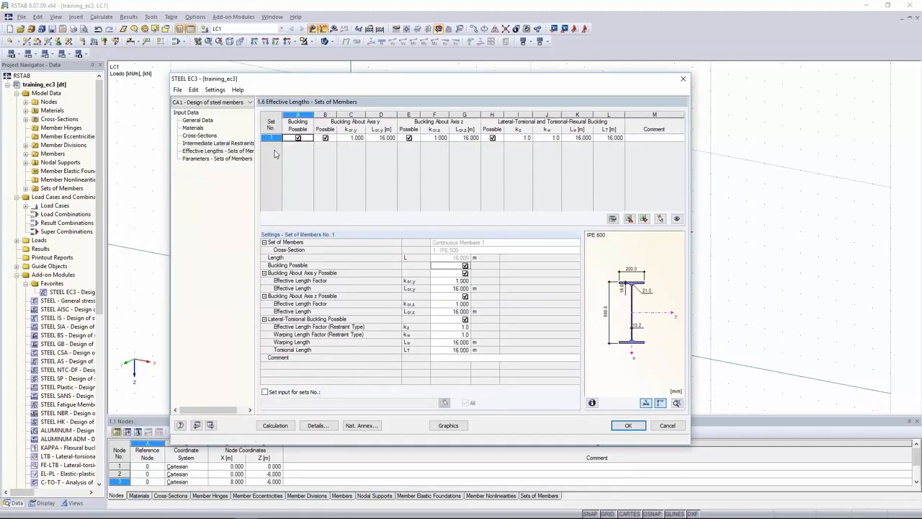
{"action": "left_click", "coordinate": [372, 138]}
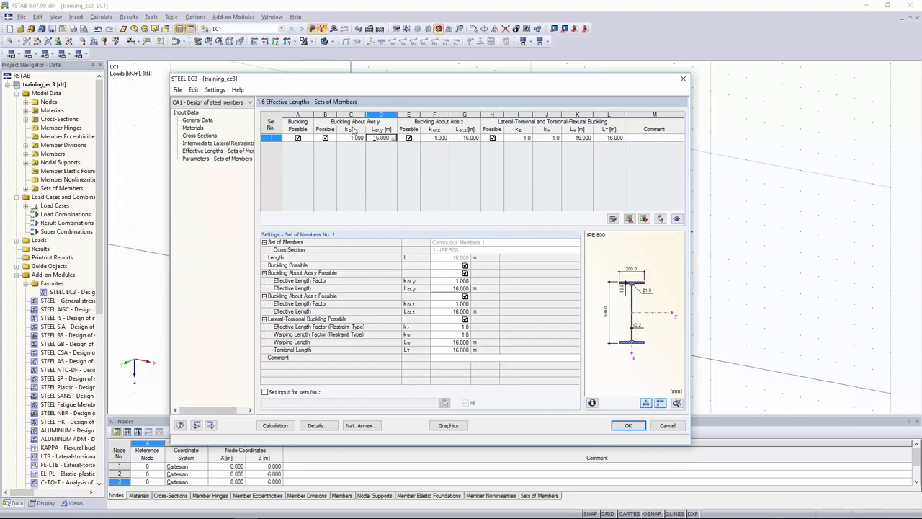
{"action": "left_click", "coordinate": [465, 137]}
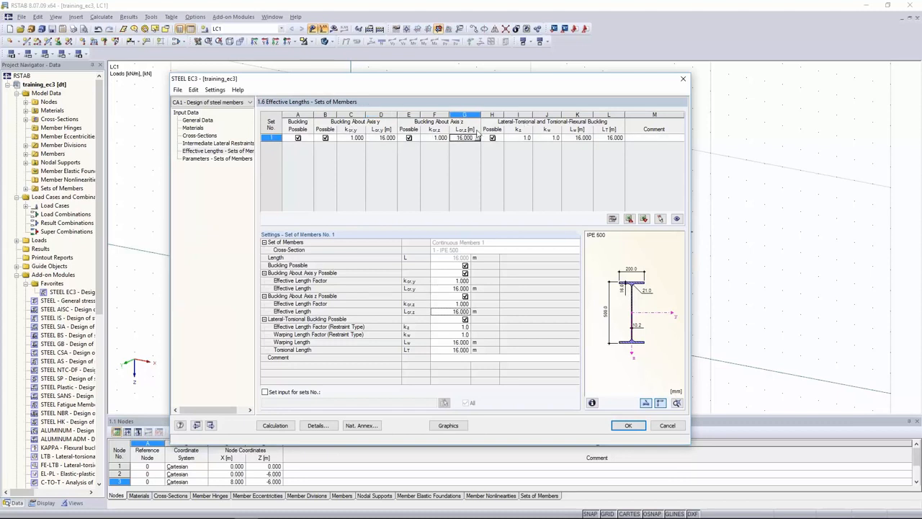
{"action": "left_click_drag", "start_coordinate": [585, 137], "coordinate": [497, 140]}
{"action": "left_click", "coordinate": [611, 137], "text": "shift"}
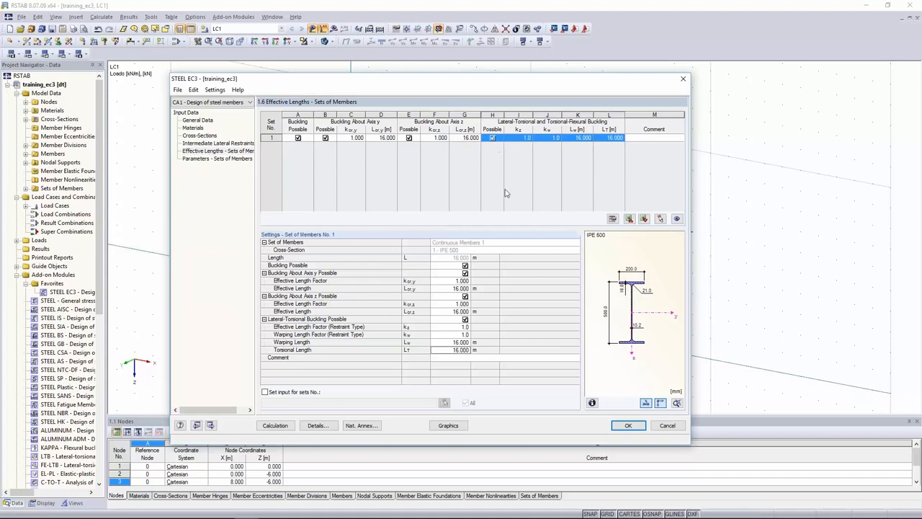
{"action": "left_click", "coordinate": [519, 137]}
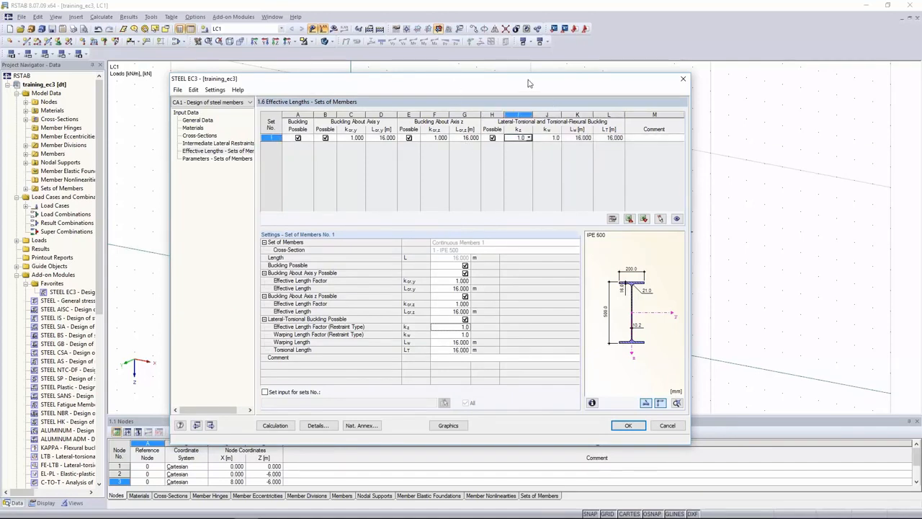
{"action": "left_click_drag", "start_coordinate": [528, 84], "coordinate": [525, 87]}
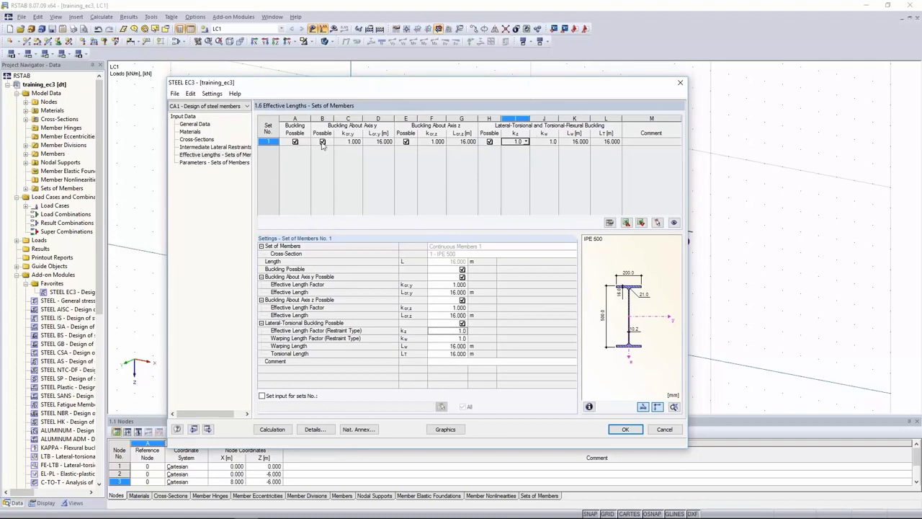
{"action": "left_click_drag", "start_coordinate": [349, 141], "coordinate": [470, 148]}
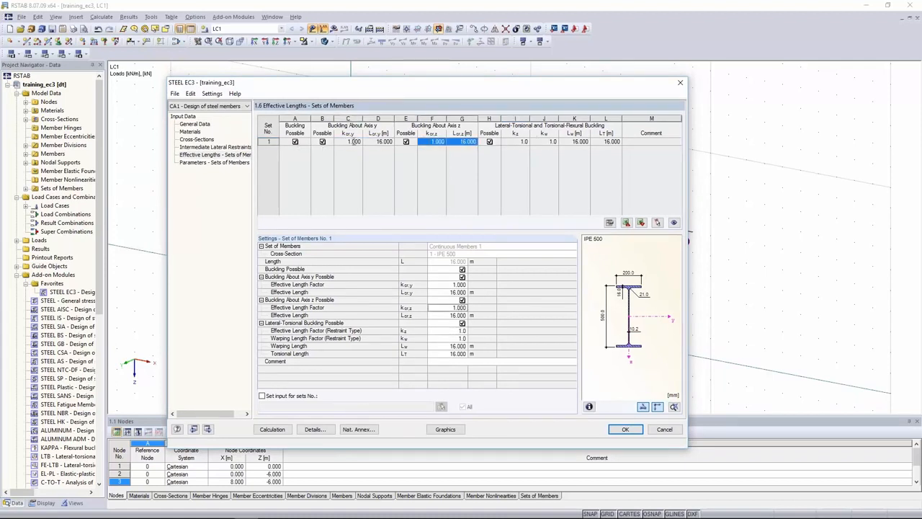
{"action": "left_click", "coordinate": [350, 142]}
{"action": "left_click", "coordinate": [431, 142]}
{"action": "left_click_drag", "start_coordinate": [513, 142], "coordinate": [547, 142]}
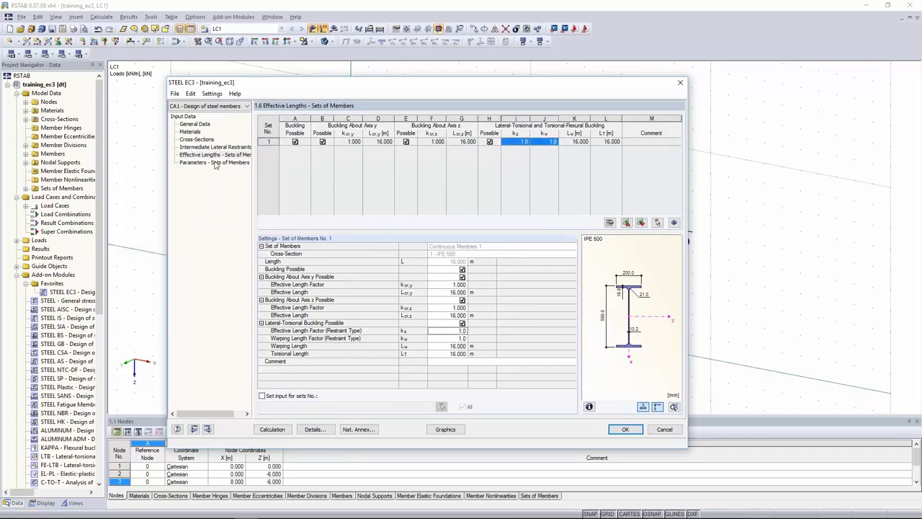
- Run the STEEL EC3 calculation and examine the flange data in the cross-section classification details for LC1
{"action": "left_click", "coordinate": [274, 431]}
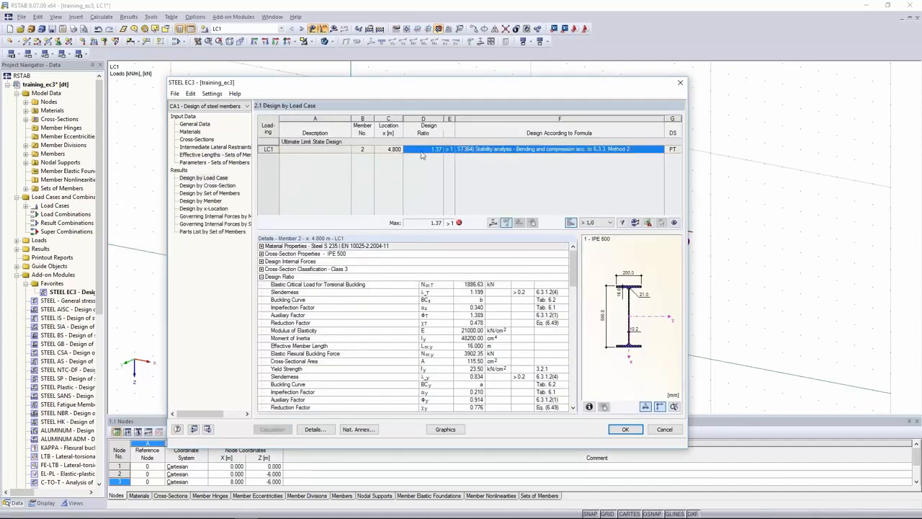
{"action": "left_click_drag", "start_coordinate": [439, 89], "coordinate": [461, 107]}
{"action": "left_click", "coordinate": [263, 287]}
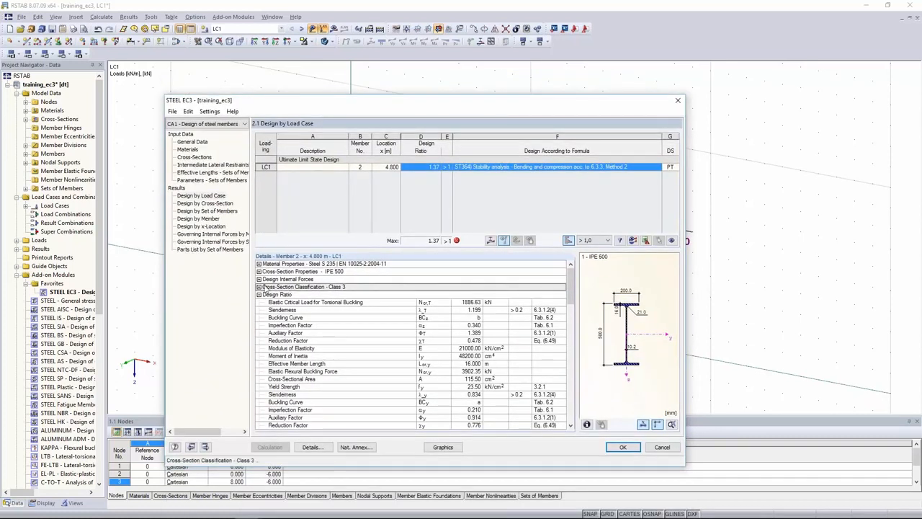
{"action": "left_click", "coordinate": [259, 287]}
{"action": "left_click_drag", "start_coordinate": [306, 297], "coordinate": [342, 356]}
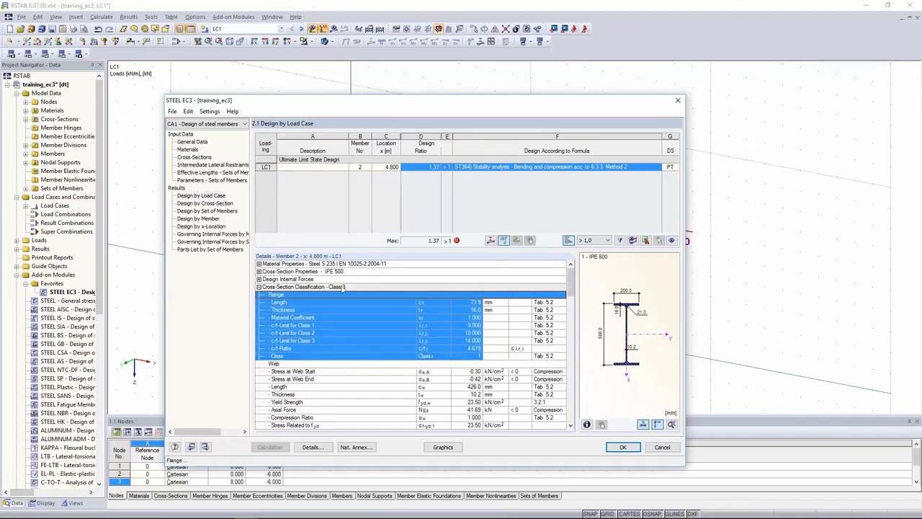
- Examine member 2's design ratio details, including torsional and flexural buckling, the elastic critical moment for lateral-torsional buckling and the moment factors
{"action": "left_click", "coordinate": [284, 287]}
{"action": "mouse_move", "coordinate": [572, 281]}
{"action": "left_mouse_down"}
{"action": "mouse_move", "coordinate": [571, 308]}
{"action": "mouse_move", "coordinate": [572, 279]}
{"action": "left_mouse_up"}
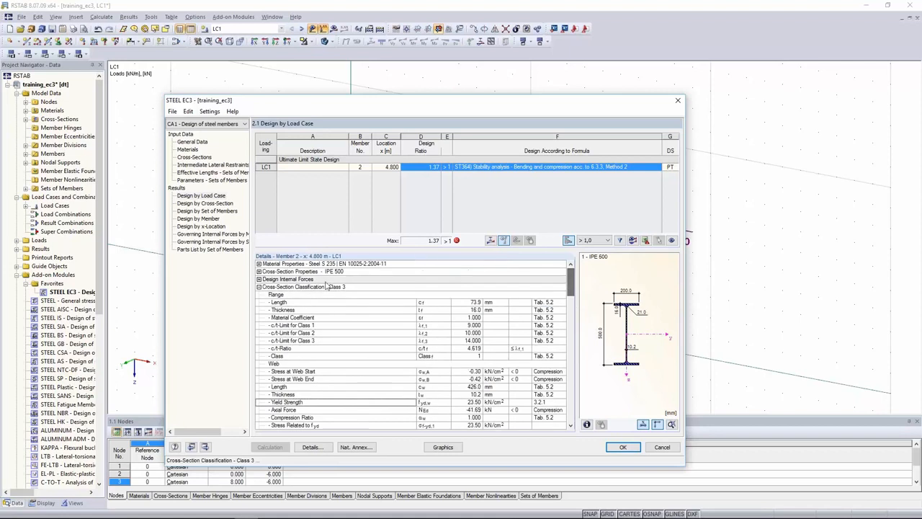
{"action": "left_click", "coordinate": [259, 287]}
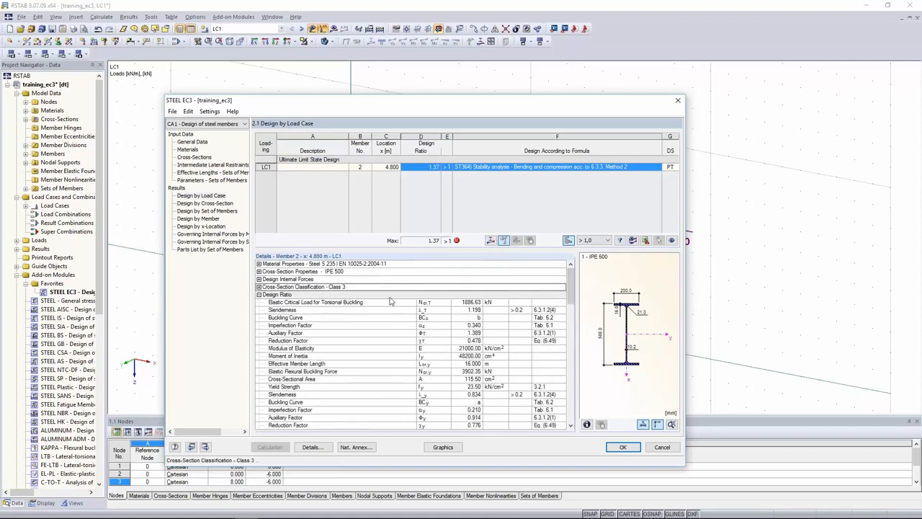
{"action": "left_click", "coordinate": [465, 303]}
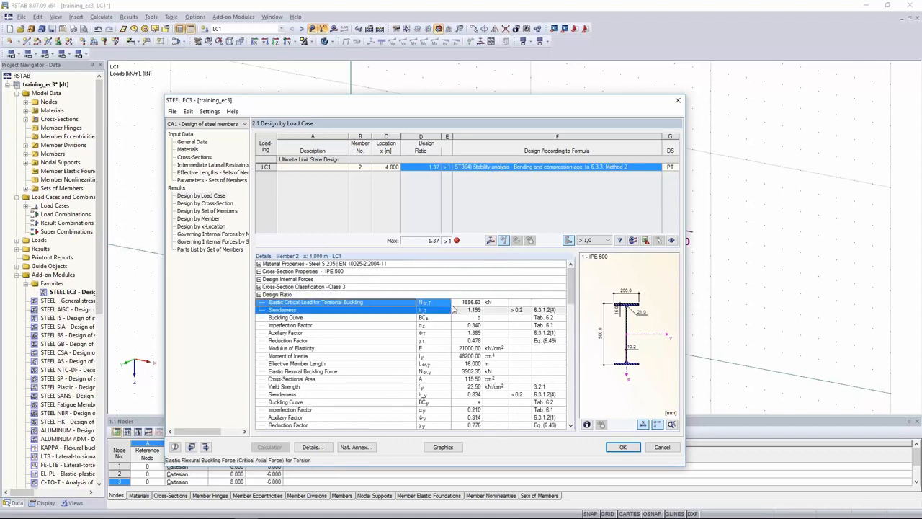
{"action": "left_click_drag", "start_coordinate": [472, 364], "coordinate": [359, 374]}
{"action": "left_click_drag", "start_coordinate": [573, 291], "coordinate": [574, 342]}
{"action": "left_click_drag", "start_coordinate": [454, 334], "coordinate": [425, 334]}
{"action": "left_click", "coordinate": [424, 336]}
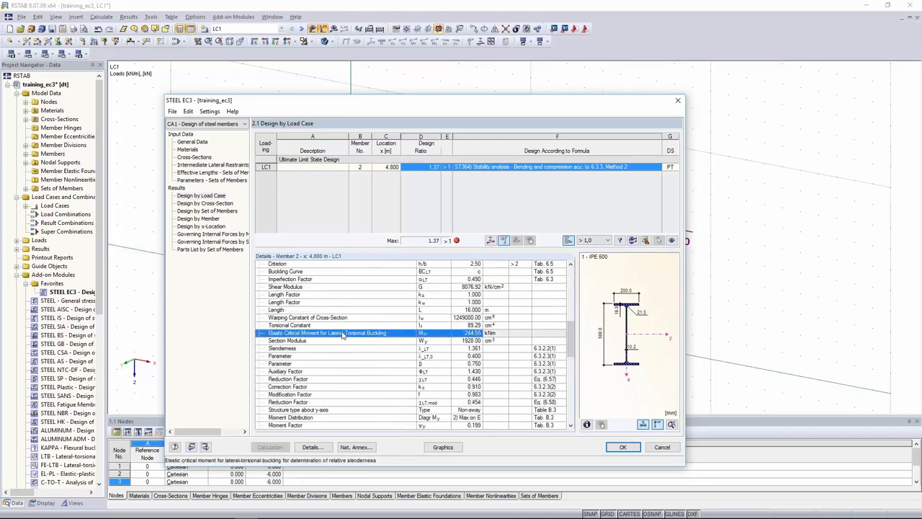
{"action": "scroll", "coordinate": [476, 341], "scroll_direction": "down", "scroll_amount": 6}
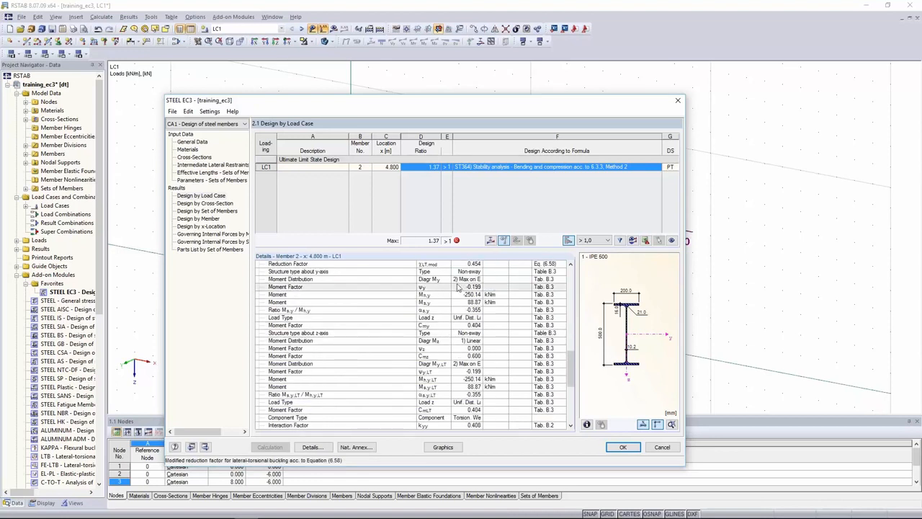
- Display the cross-section classes graphically on the frame and compare them with the LC1 moments M-y and axial forces N
{"action": "left_click", "coordinate": [451, 447]}
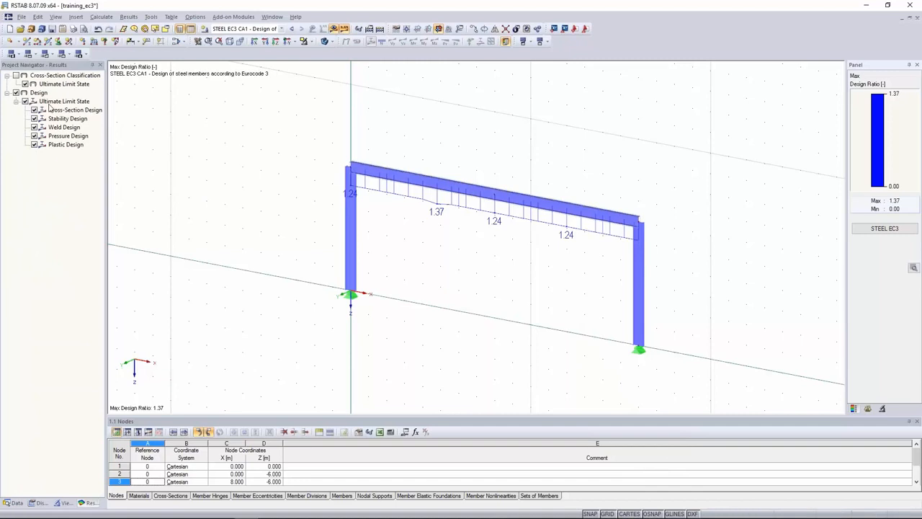
{"action": "left_click", "coordinate": [16, 76]}
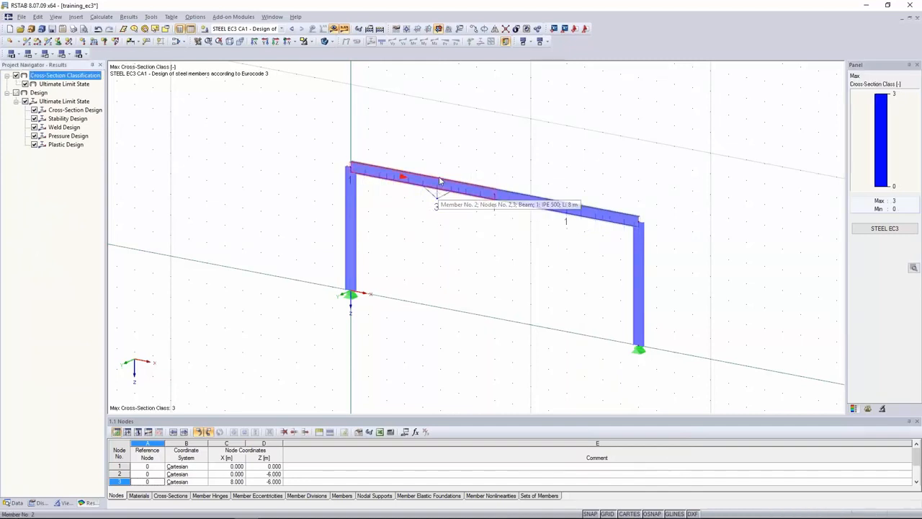
{"action": "left_click", "coordinate": [260, 28]}
{"action": "left_click", "coordinate": [260, 37]}
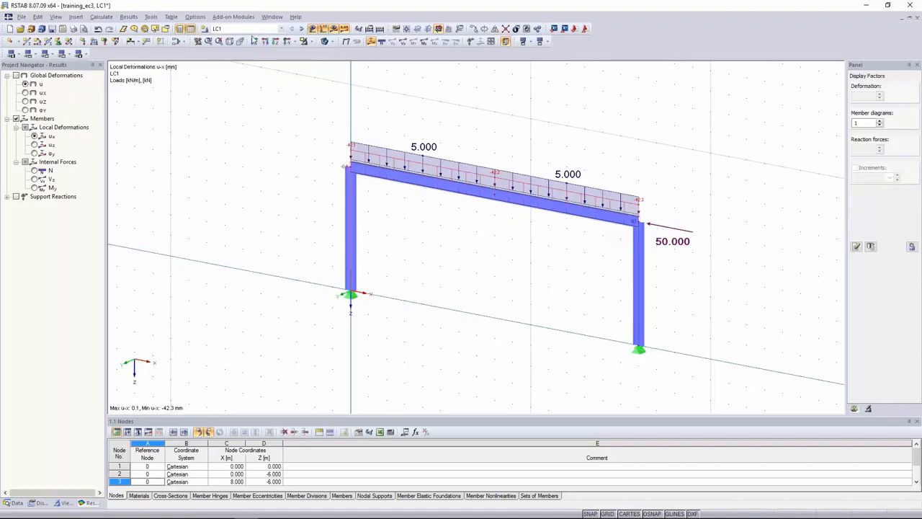
{"action": "left_click", "coordinate": [35, 188]}
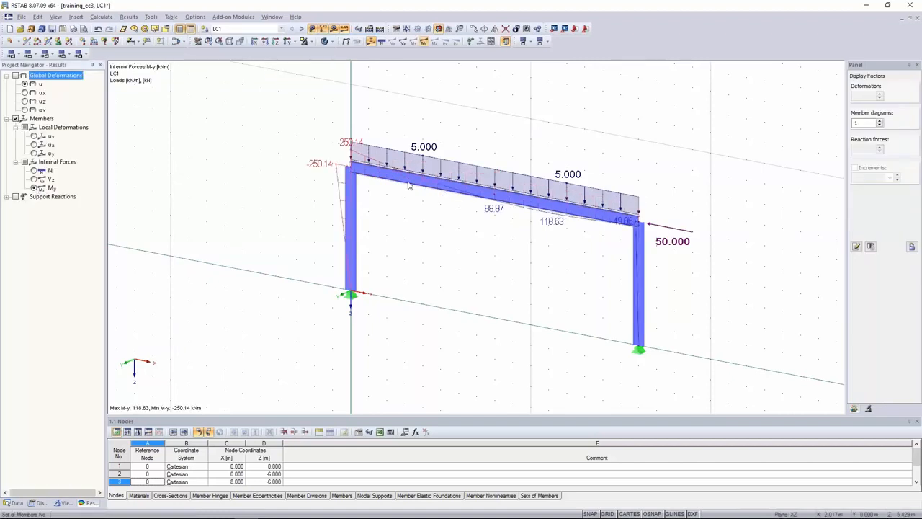
{"action": "left_click", "coordinate": [34, 170]}
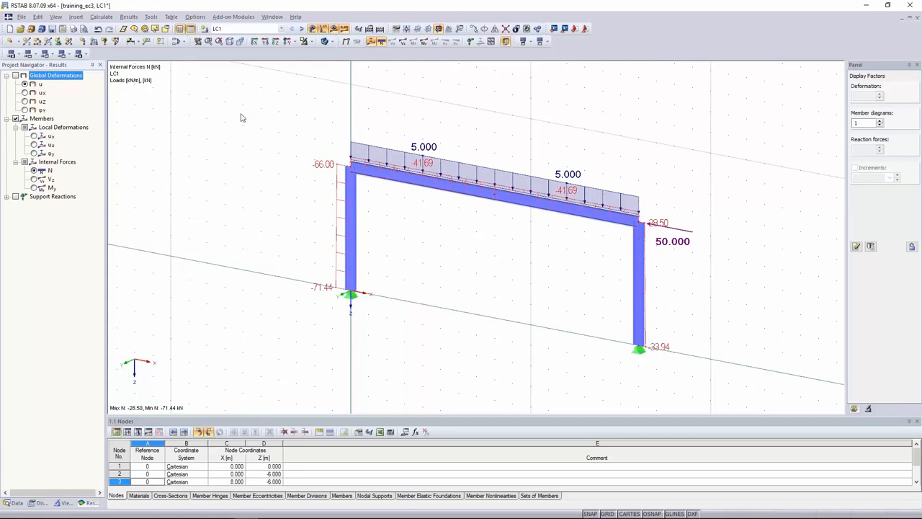
{"action": "left_click", "coordinate": [278, 30]}
{"action": "left_click", "coordinate": [273, 42]}
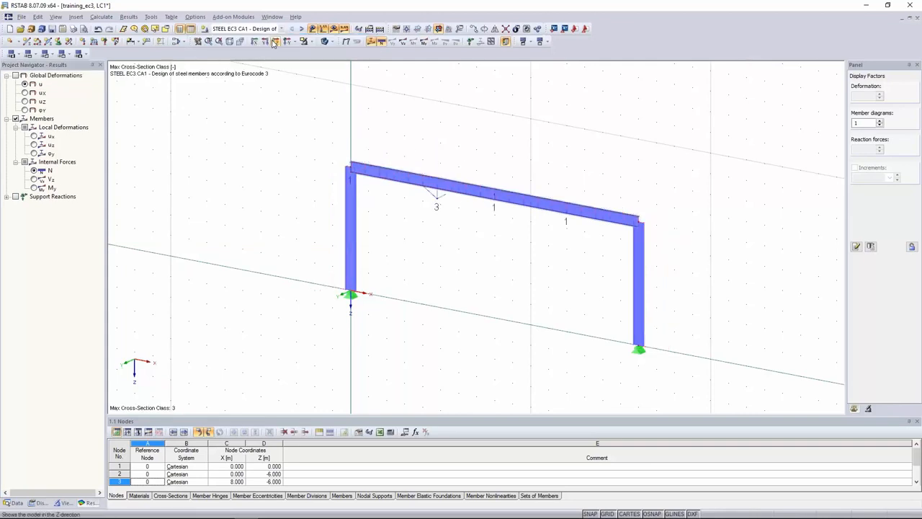
- Return to the STEEL EC3 module and locate the elastic critical moment for lateral-torsional buckling in member 2's design details
{"action": "left_click", "coordinate": [233, 16]}
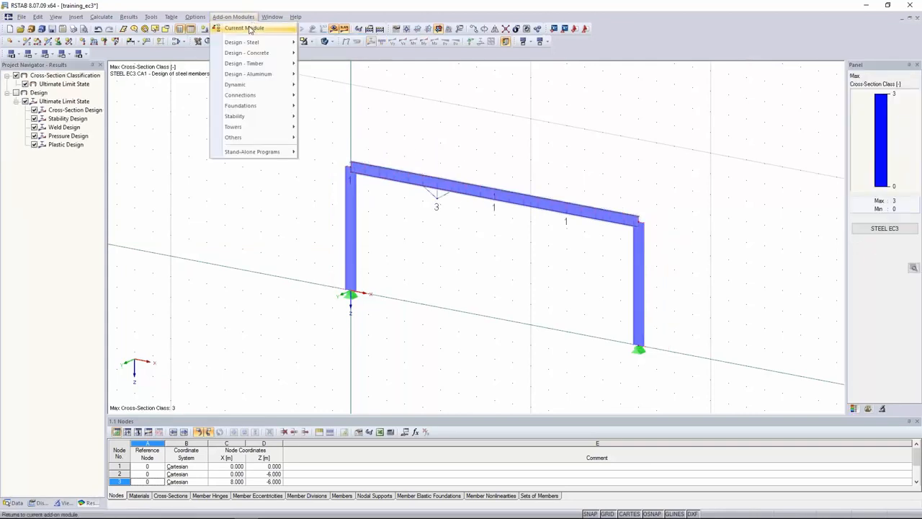
{"action": "left_click", "coordinate": [250, 29]}
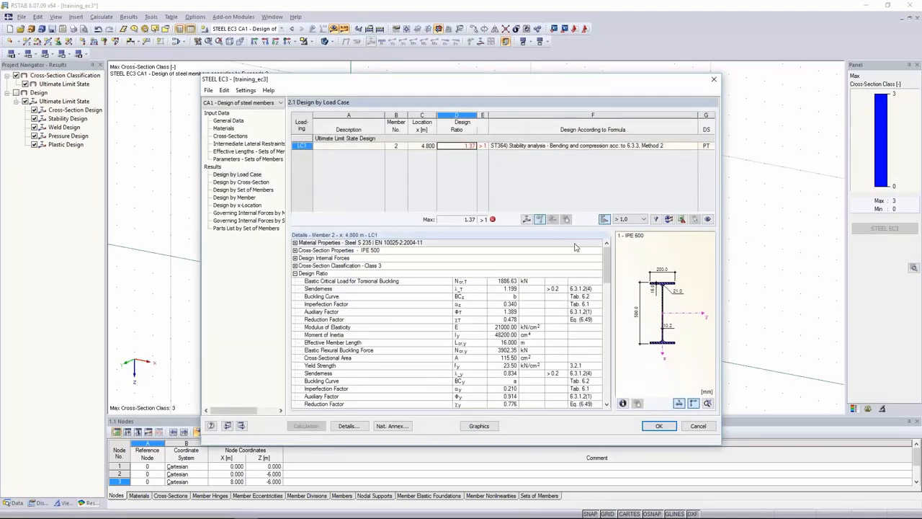
{"action": "left_click_drag", "start_coordinate": [610, 264], "coordinate": [611, 322]}
{"action": "left_click", "coordinate": [413, 305]}
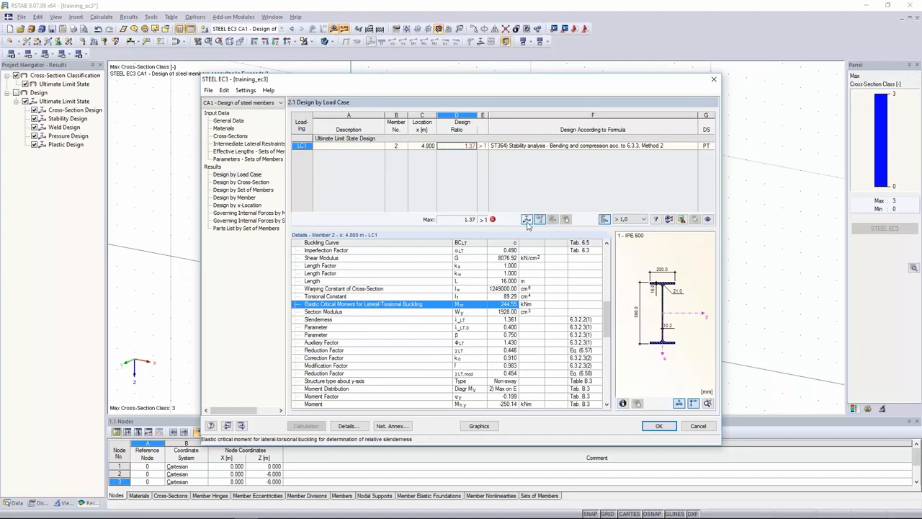
- View the mode shape belonging to the LC1 stability result from several angles, and return to the LC1 design row
{"action": "left_click", "coordinate": [527, 220]}
{"action": "middle_click_drag", "start_coordinate": [548, 187], "coordinate": [413, 298], "text": "ctrl"}
{"action": "left_click", "coordinate": [376, 415]}
{"action": "left_click", "coordinate": [375, 416]}
{"action": "mouse_move", "coordinate": [545, 249]}
{"action": "middle_mouse_down", "text": "ctrl"}
{"action": "mouse_move", "coordinate": [410, 221]}
{"action": "mouse_move", "coordinate": [439, 198]}
{"action": "mouse_move", "coordinate": [492, 242]}
{"action": "mouse_move", "coordinate": [559, 249]}
{"action": "middle_mouse_up", "text": "ctrl"}
{"action": "left_click", "coordinate": [720, 414]}
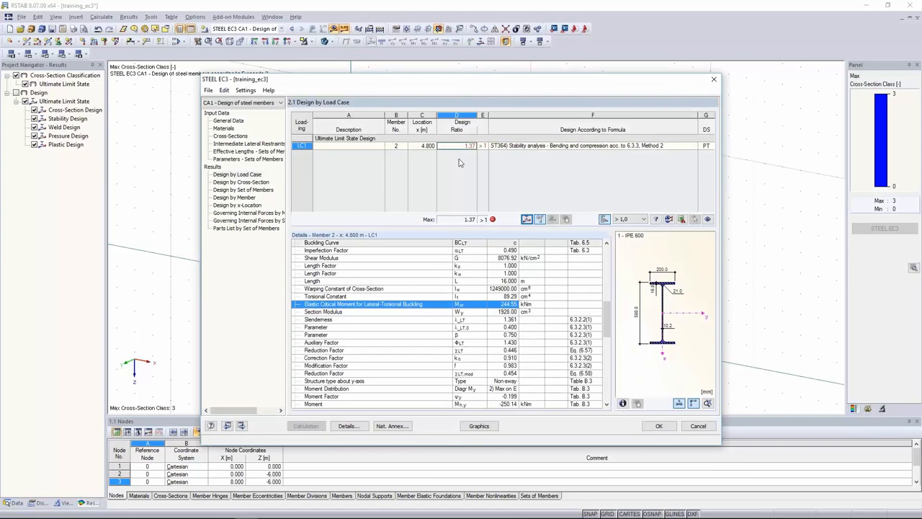
{"action": "left_click", "coordinate": [365, 149]}
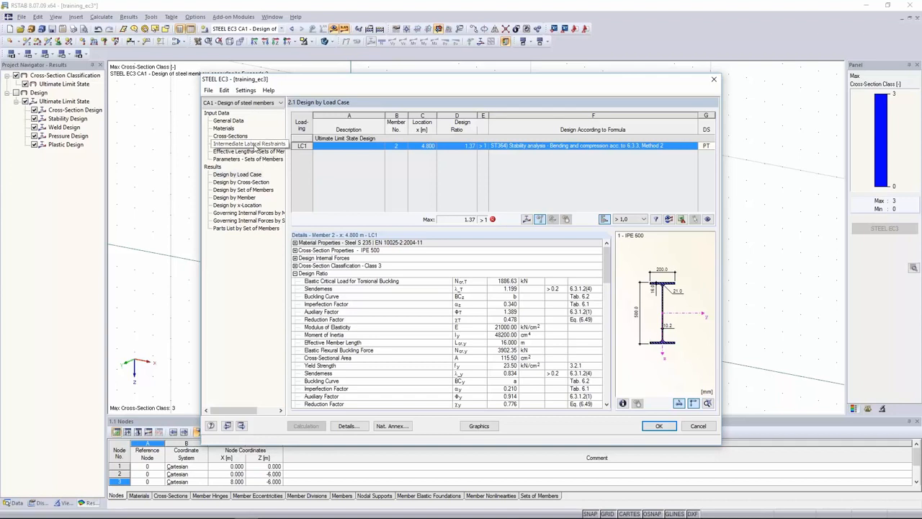
- Check the intermediate lateral restraints of the members and enable a rotational restraint for set of members 1
{"action": "left_click", "coordinate": [233, 144]}
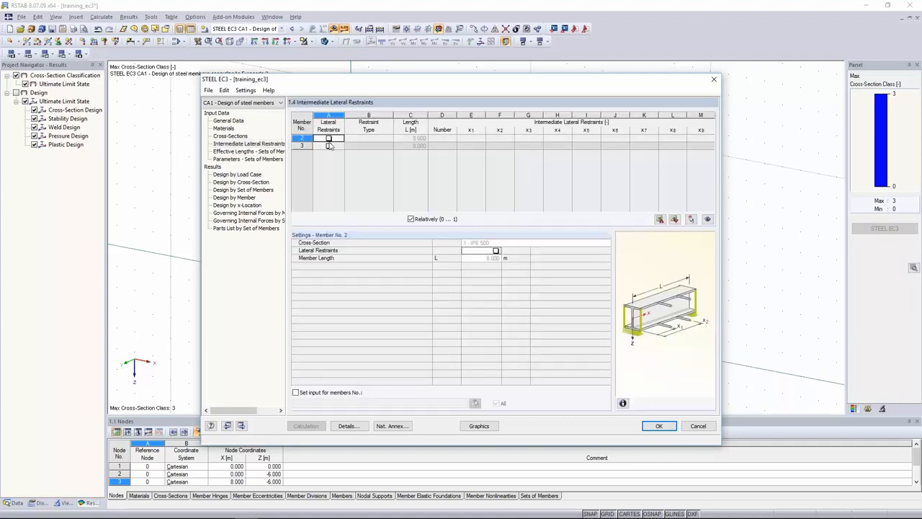
{"action": "left_click", "coordinate": [248, 159]}
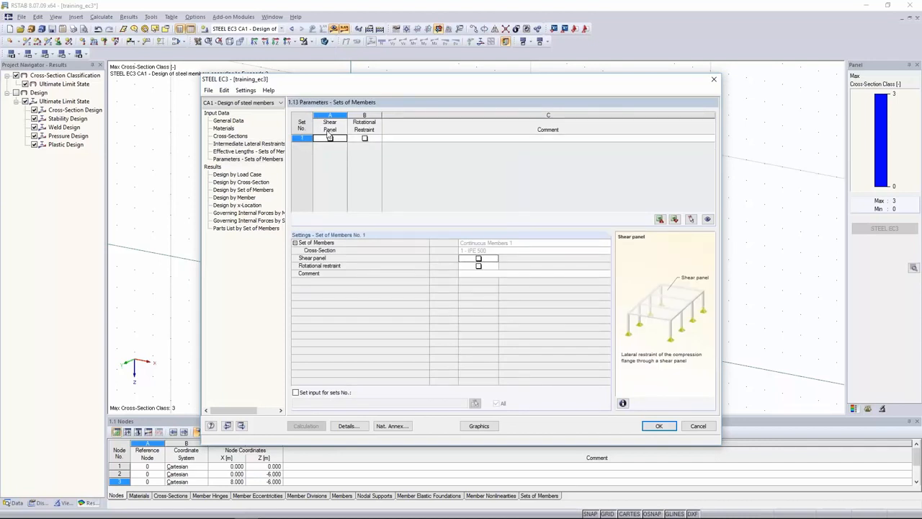
{"action": "left_click", "coordinate": [365, 139]}
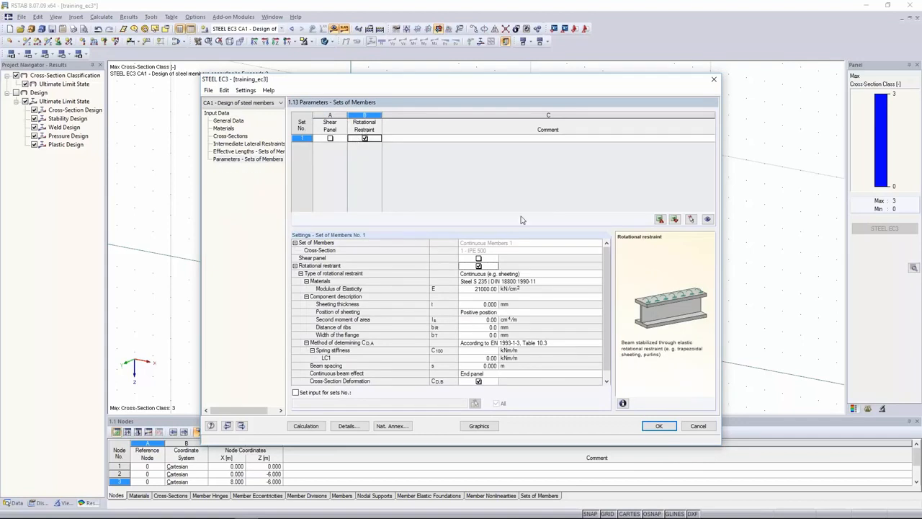
- Choose the corrugated sheet FI + 85/280 - 1.25 from the section library as the rotational restraint's component
{"action": "left_click", "coordinate": [503, 297]}
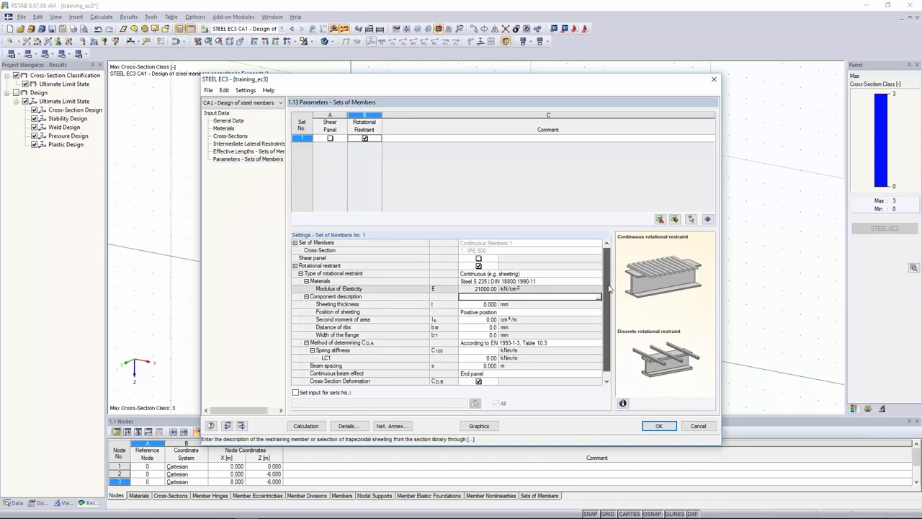
{"action": "scroll", "coordinate": [604, 310], "scroll_direction": "down", "scroll_amount": 1}
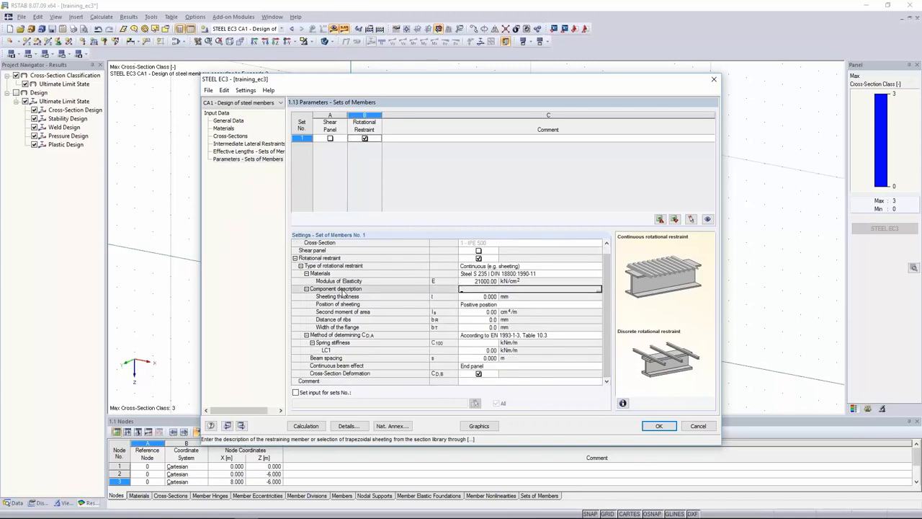
{"action": "left_click", "coordinate": [598, 290]}
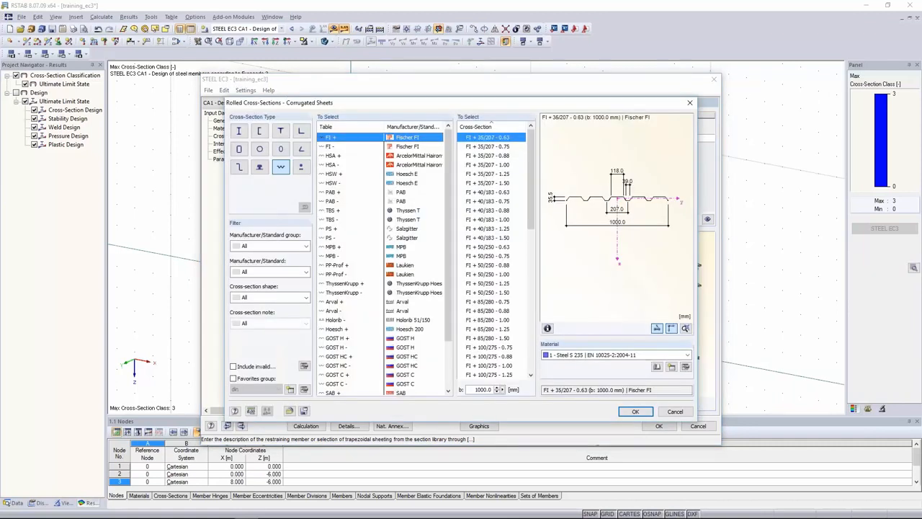
{"action": "left_click", "coordinate": [494, 320]}
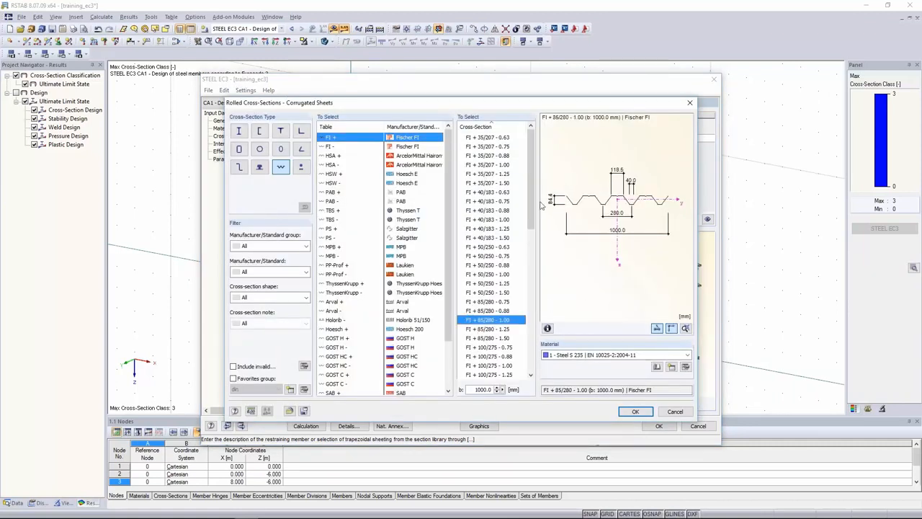
{"action": "left_click", "coordinate": [480, 329]}
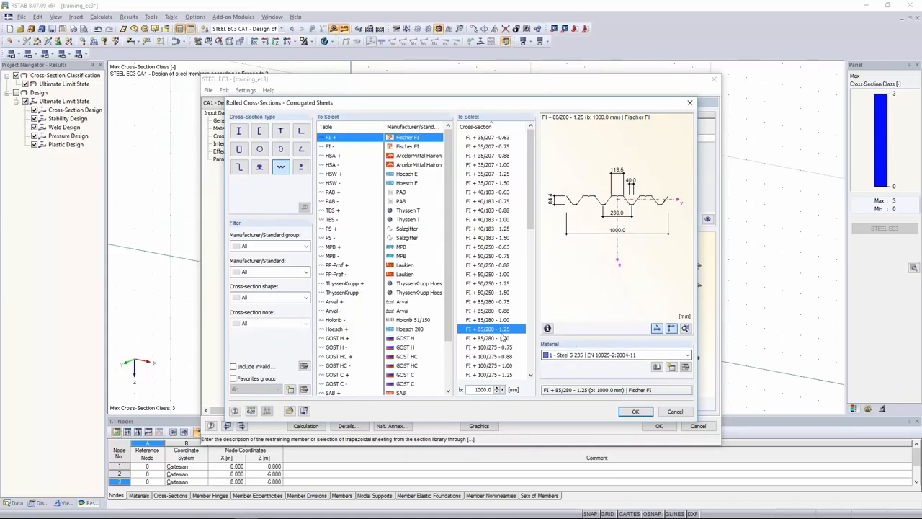
{"action": "left_click", "coordinate": [635, 411]}
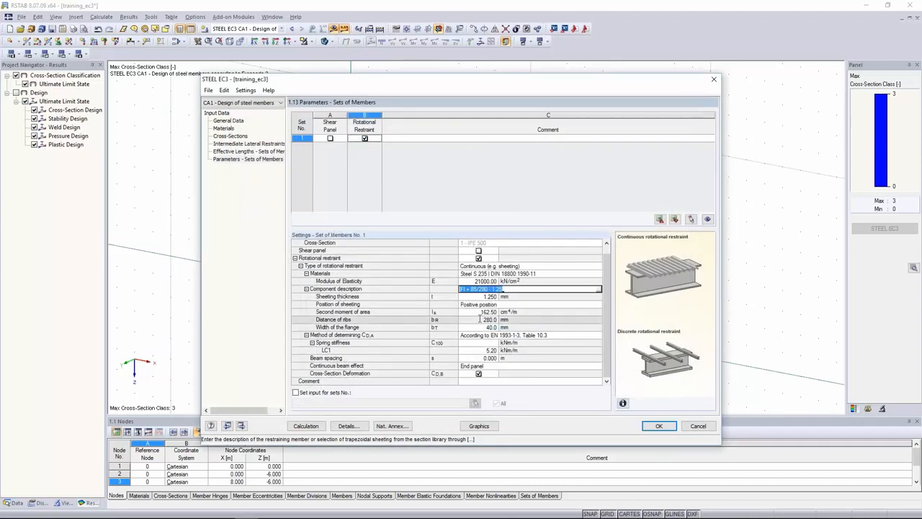
- Import the spring stiffness C100 of 5.2 kNm/m from EN 1993-1-3 Table 10.3 and set the beam spacing to 5 m
{"action": "left_click", "coordinate": [479, 358]}
{"action": "double_click", "coordinate": [479, 358]}
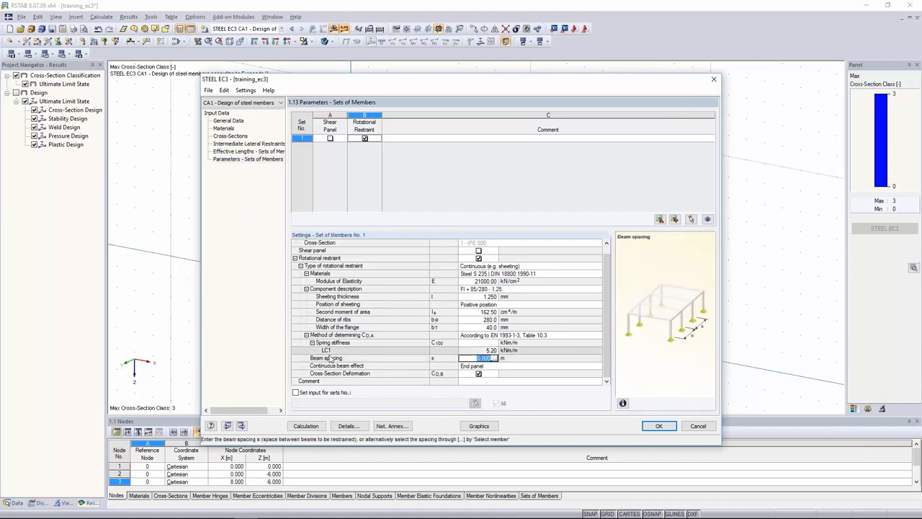
{"action": "left_click", "coordinate": [473, 343]}
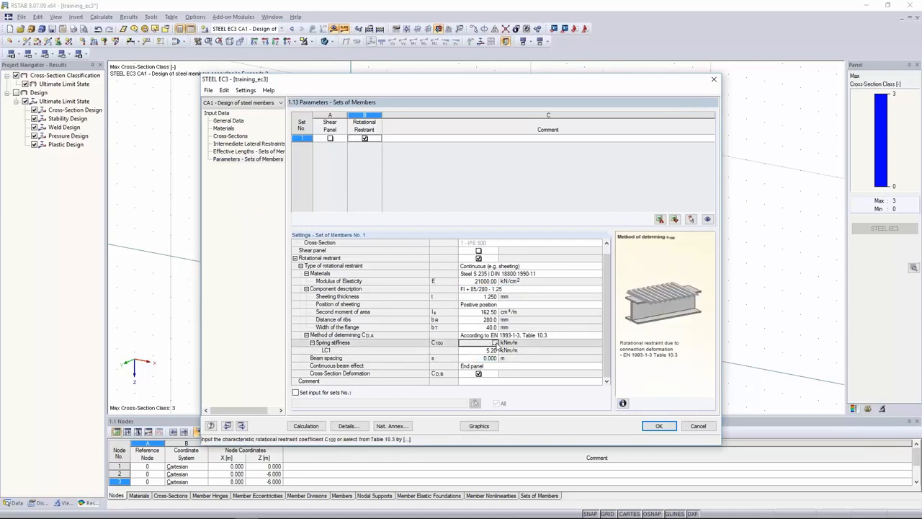
{"action": "left_click", "coordinate": [495, 343]}
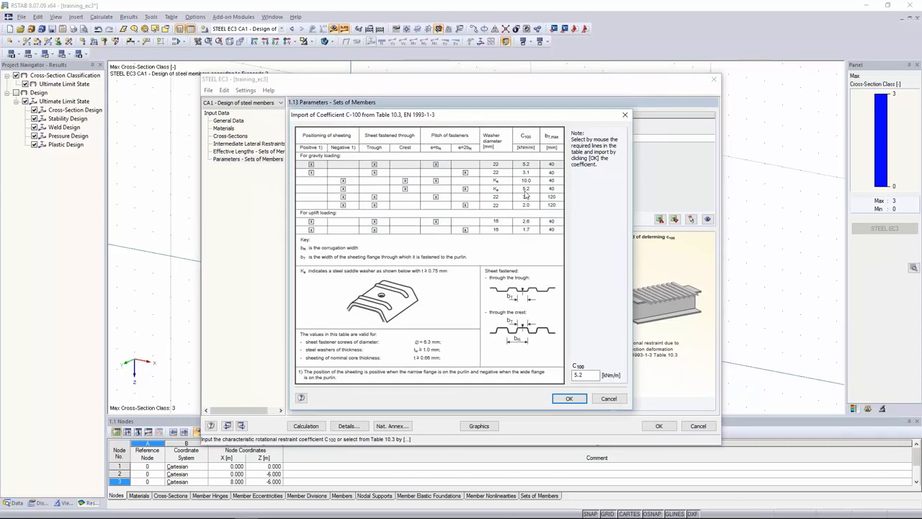
{"action": "left_click", "coordinate": [569, 398]}
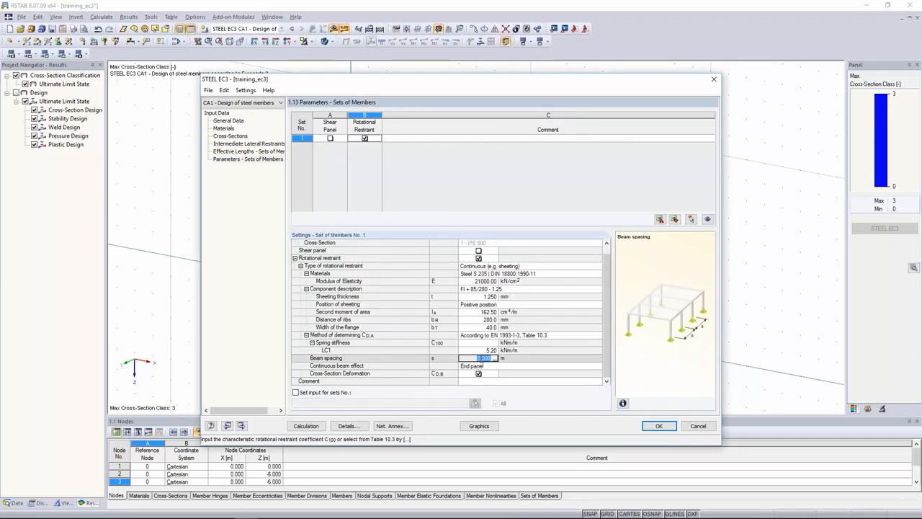
{"action": "type", "text": "5"}
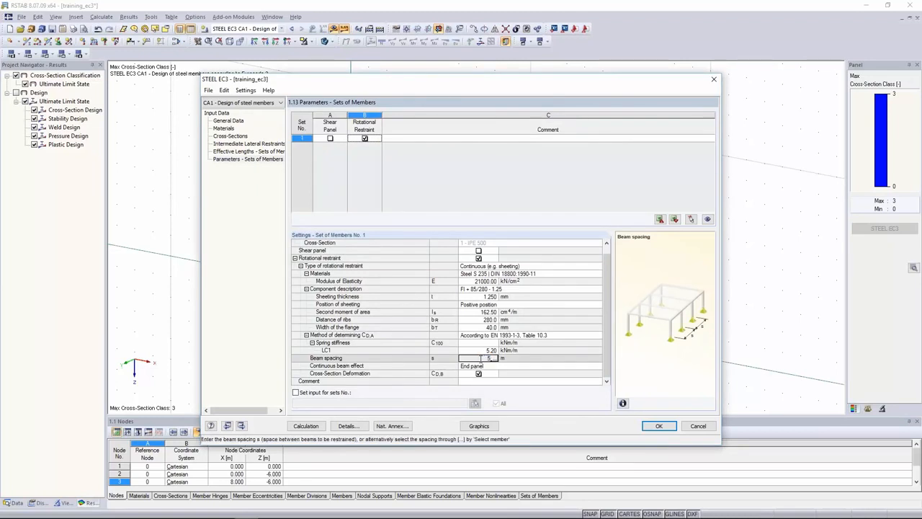
{"action": "key", "text": "Return"}
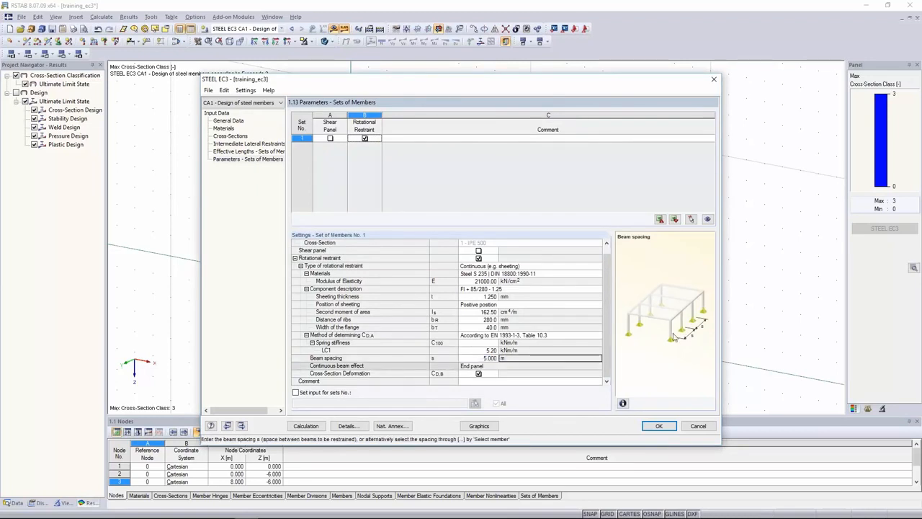
- Recalculate the design with the rotational restraint and examine the rotational spring stiffness parameters according to EN 1993-1-3, 10.1.5.2
{"action": "left_click", "coordinate": [297, 426]}
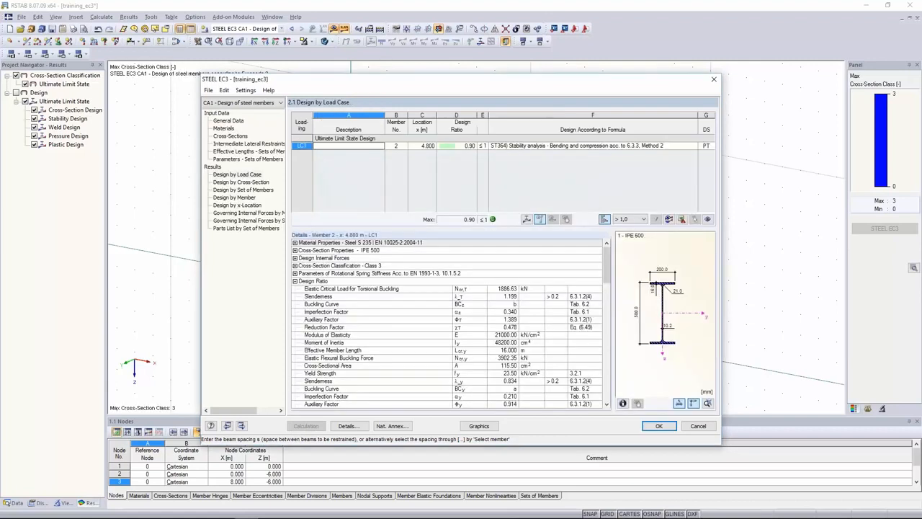
{"action": "left_click_drag", "start_coordinate": [461, 147], "coordinate": [508, 149]}
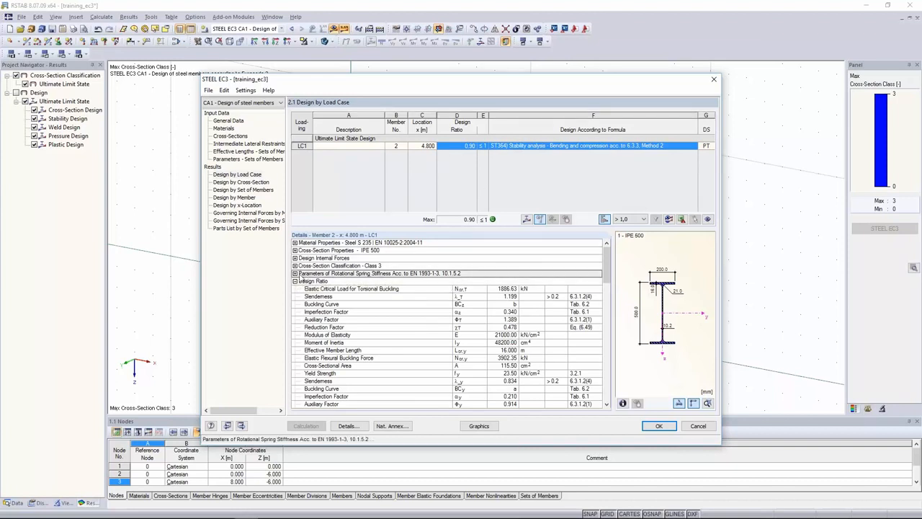
{"action": "left_click", "coordinate": [294, 274]}
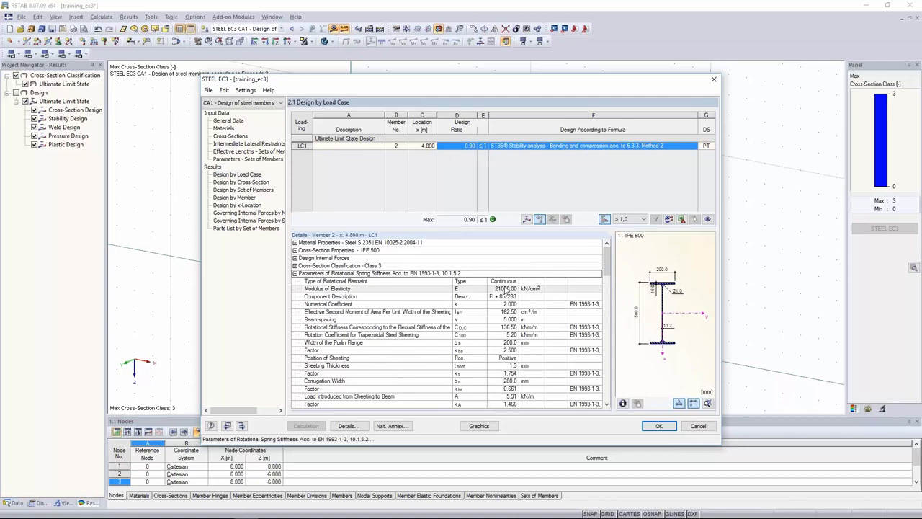
{"action": "left_click_drag", "start_coordinate": [504, 283], "coordinate": [507, 402]}
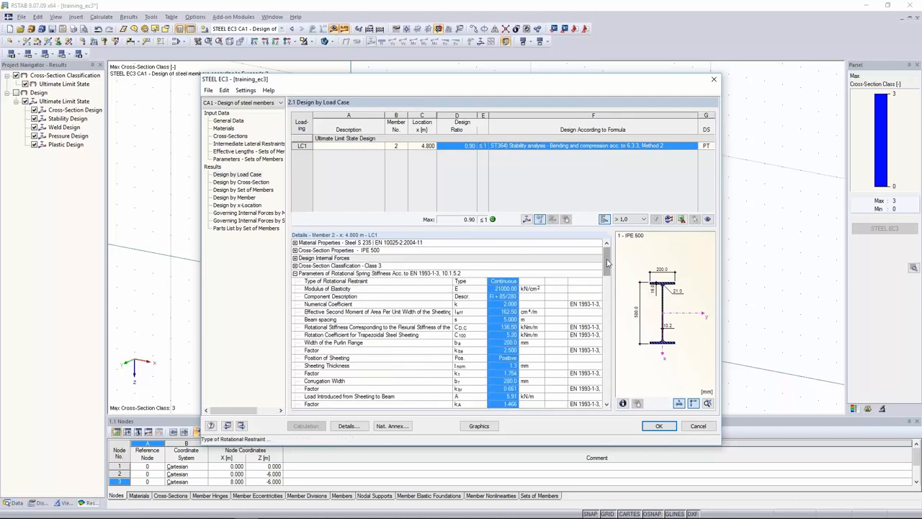
- Examine the total rotational spring stiffness in the design details, and return to the model with the results hidden
{"action": "scroll", "coordinate": [607, 271], "scroll_direction": "down", "scroll_amount": 1}
{"action": "scroll", "coordinate": [607, 272], "scroll_direction": "down", "scroll_amount": 4}
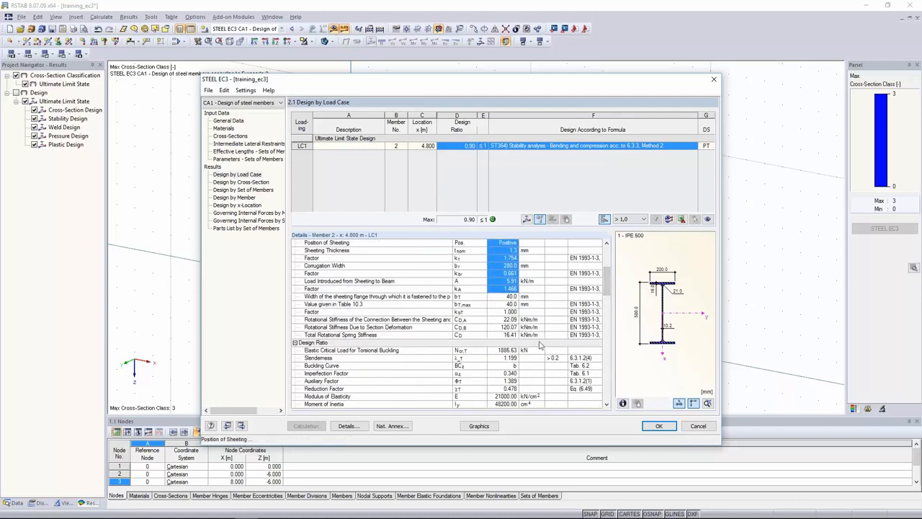
{"action": "left_click_drag", "start_coordinate": [513, 335], "coordinate": [425, 335]}
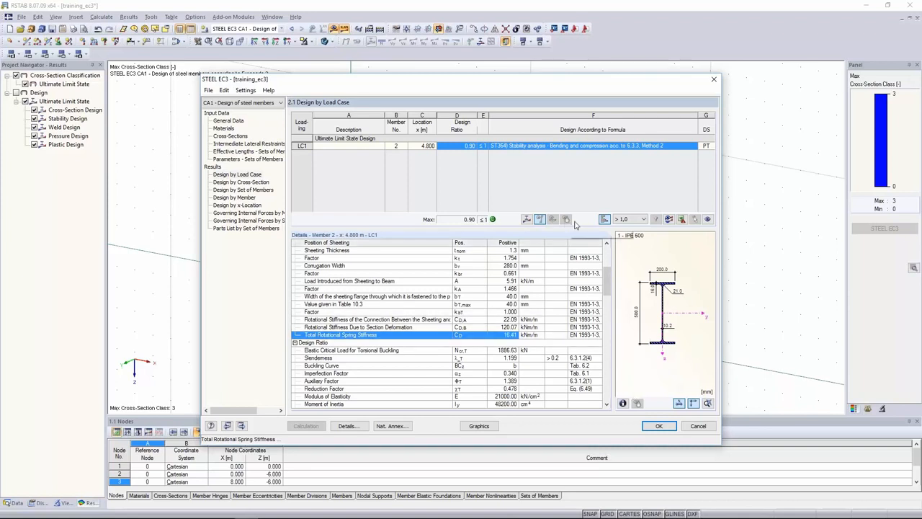
{"action": "left_click", "coordinate": [657, 426]}
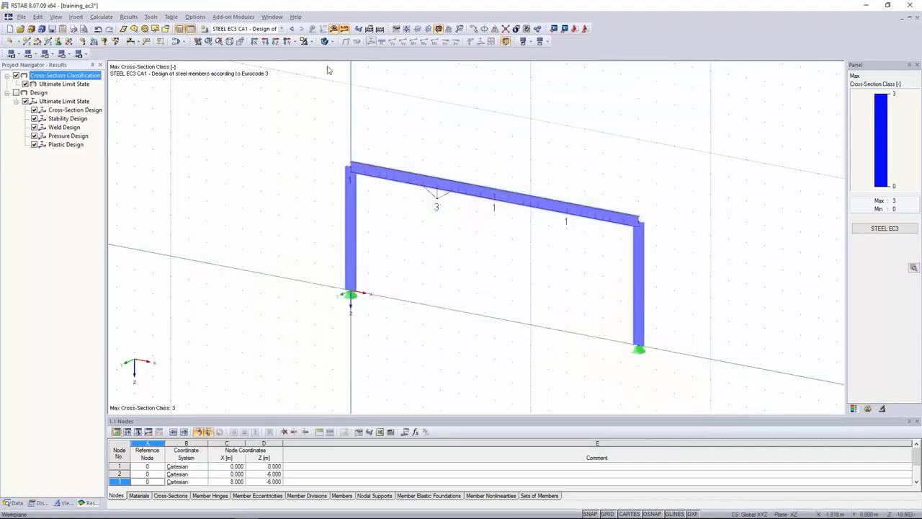
{"action": "left_click", "coordinate": [335, 29]}
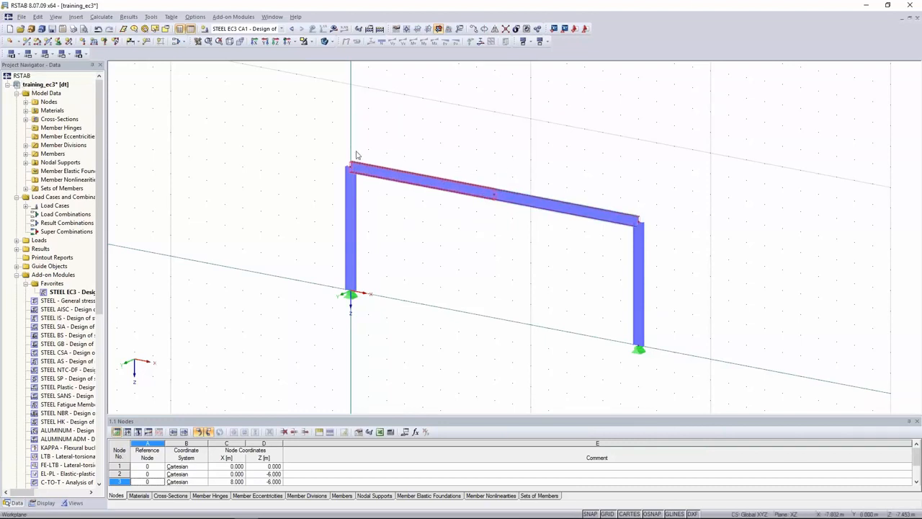
{"action": "right_click", "coordinate": [447, 187]}
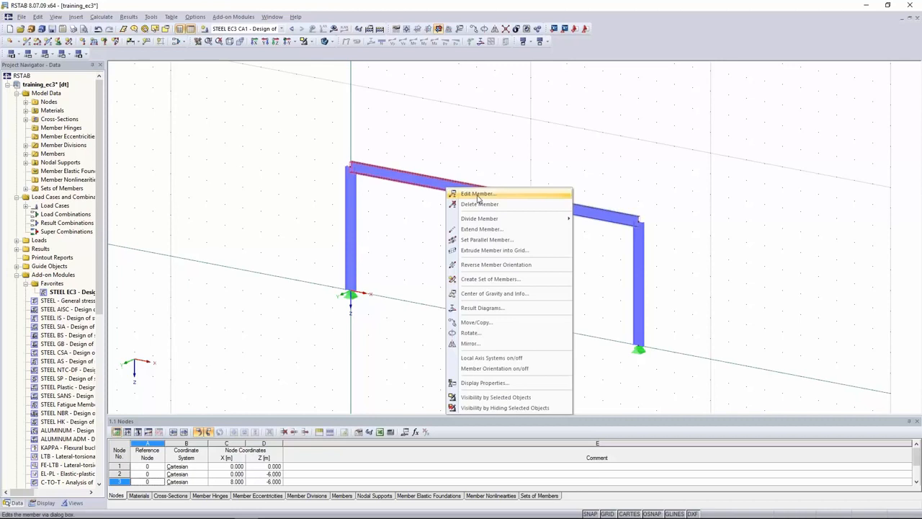
{"action": "left_click", "coordinate": [478, 195]}
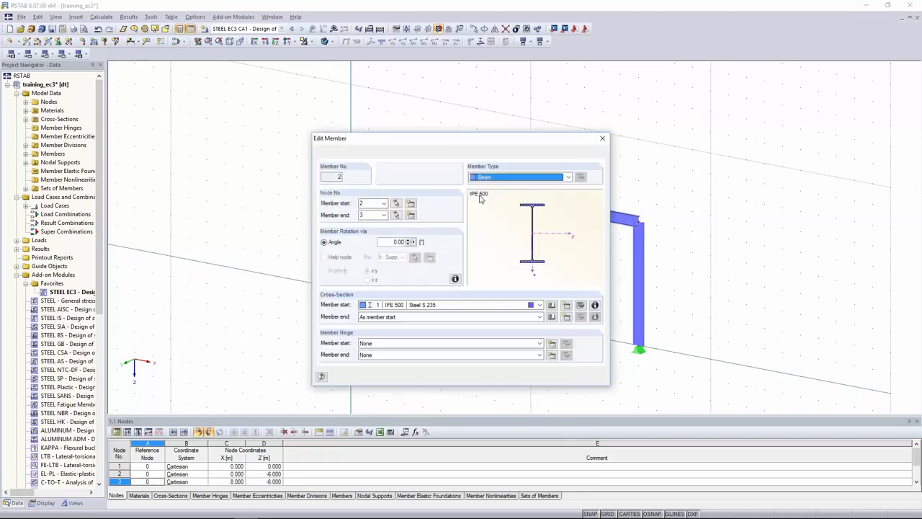
{"action": "key", "text": "Escape"}
- Divide member 2 by distance, with the new node close to the member's start at the first column
{"action": "right_click", "coordinate": [401, 178]}
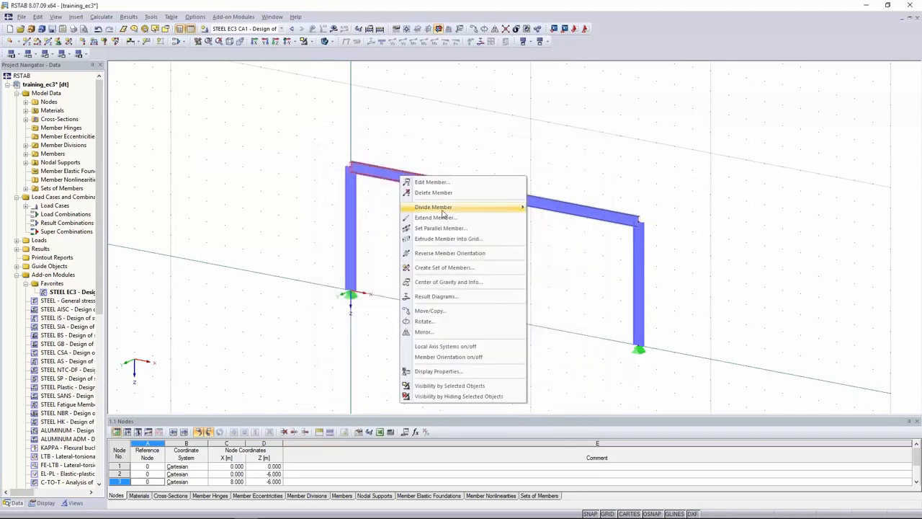
{"action": "mouse_move", "coordinate": [446, 207]}
{"action": "left_click", "coordinate": [554, 229]}
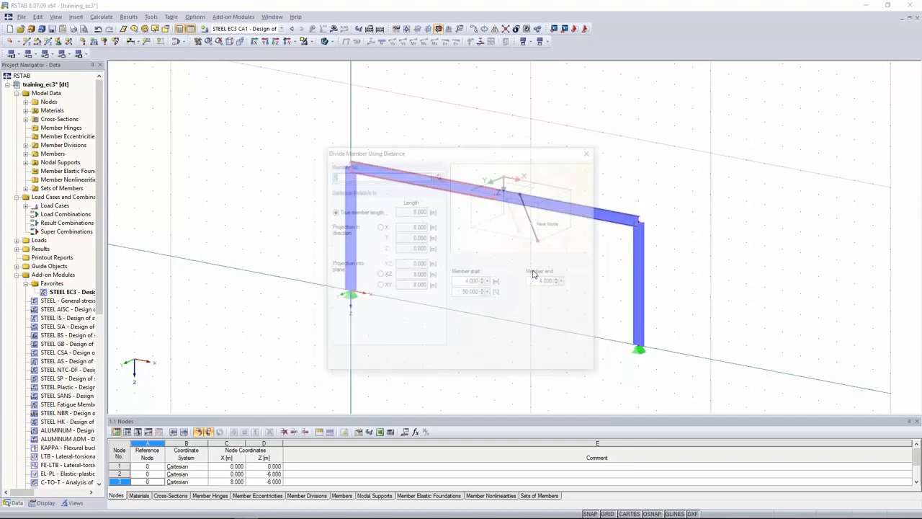
{"action": "double_click", "coordinate": [472, 282]}
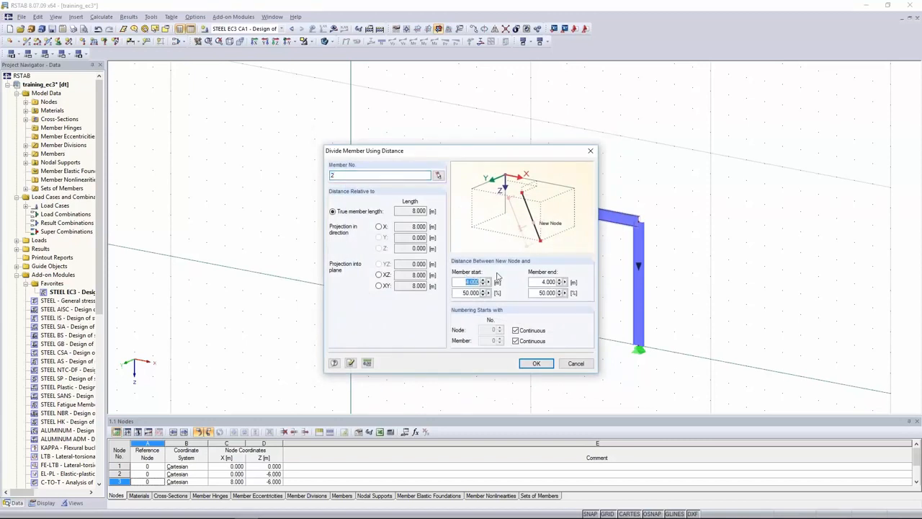
{"action": "key", "text": "Return"}
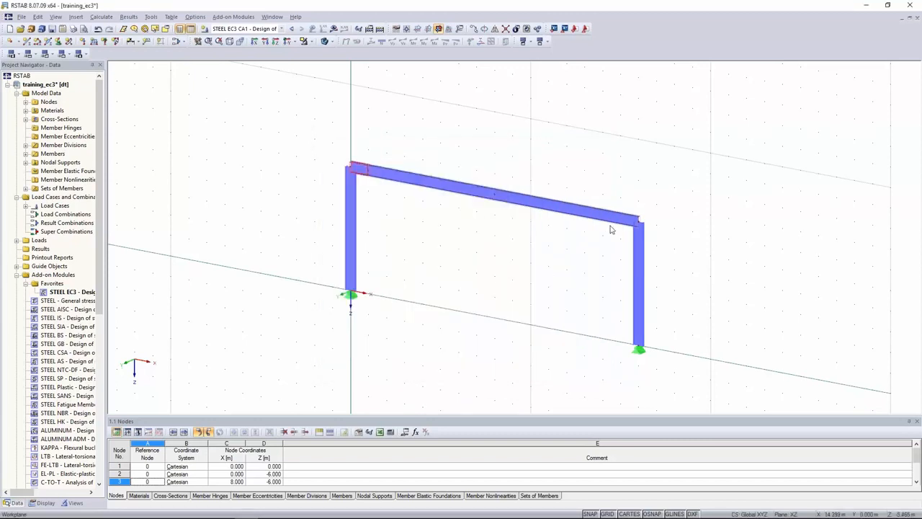
- Divide member 3 by distance, with the new node 1 m from the member's end
{"action": "right_click", "coordinate": [613, 218]}
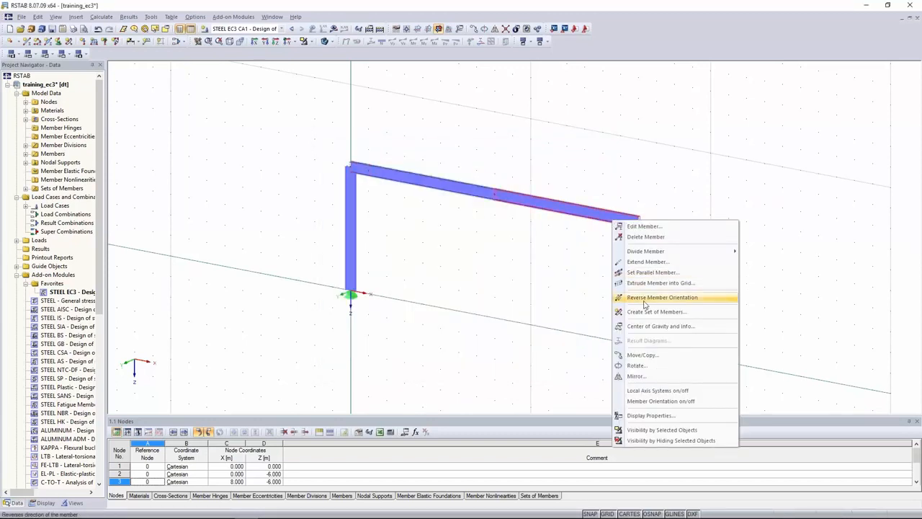
{"action": "left_click", "coordinate": [772, 277]}
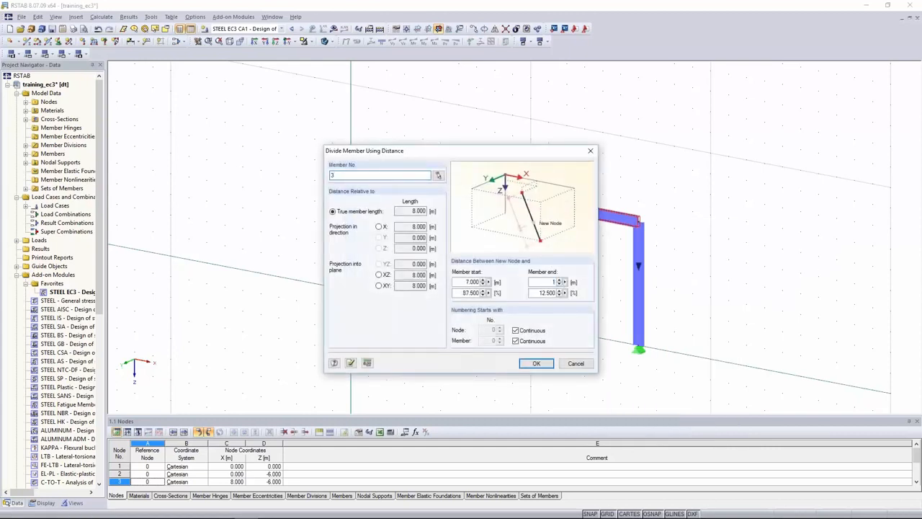
{"action": "left_click", "coordinate": [536, 363]}
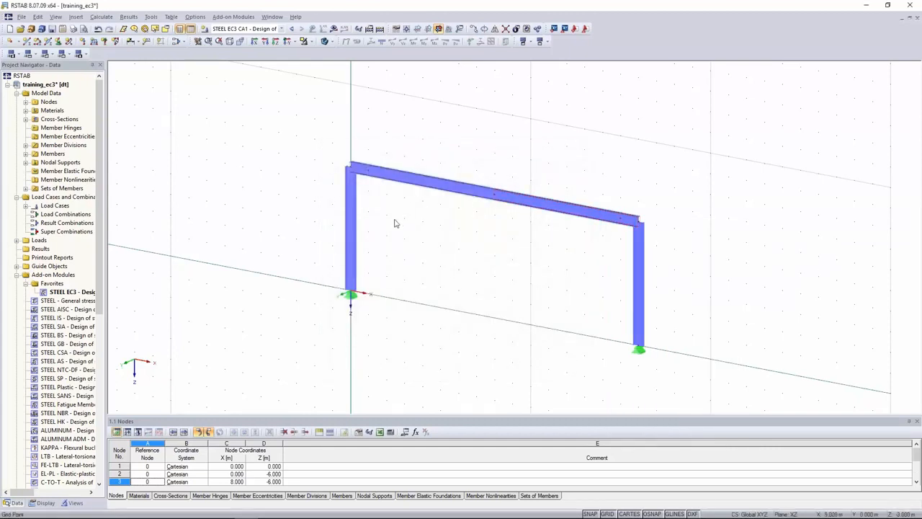
- Taper member 2 by assigning cross-section IPE 600 at the member start and IPE 500 at the member end
{"action": "double_click", "coordinate": [364, 174]}
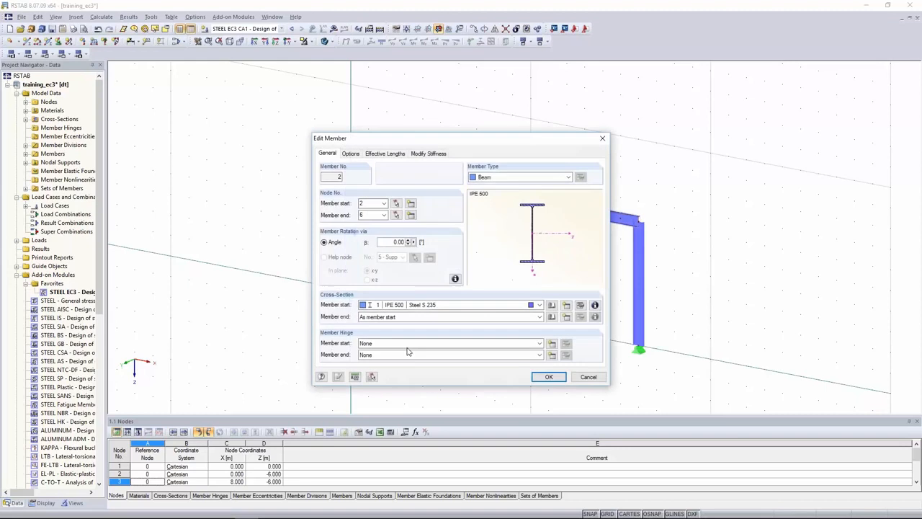
{"action": "left_click", "coordinate": [374, 309]}
{"action": "left_click", "coordinate": [387, 322]}
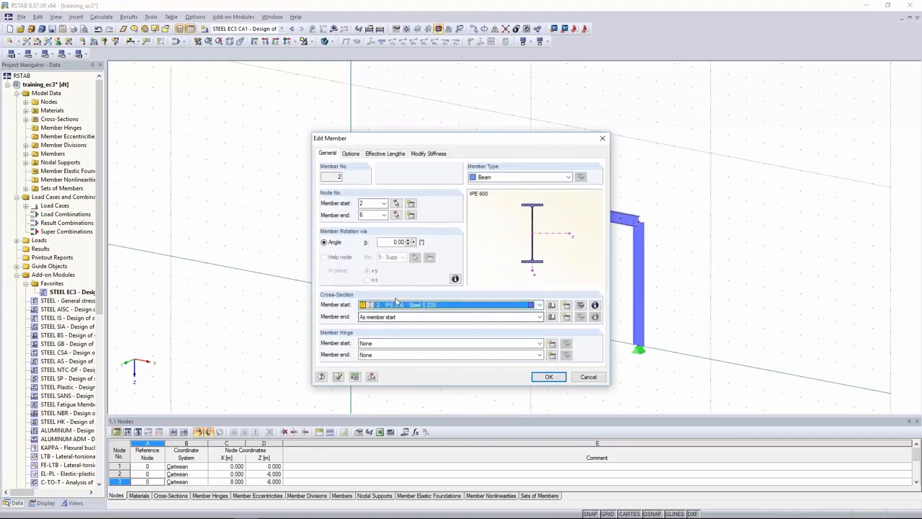
{"action": "left_click", "coordinate": [401, 317]}
{"action": "left_click", "coordinate": [399, 334]}
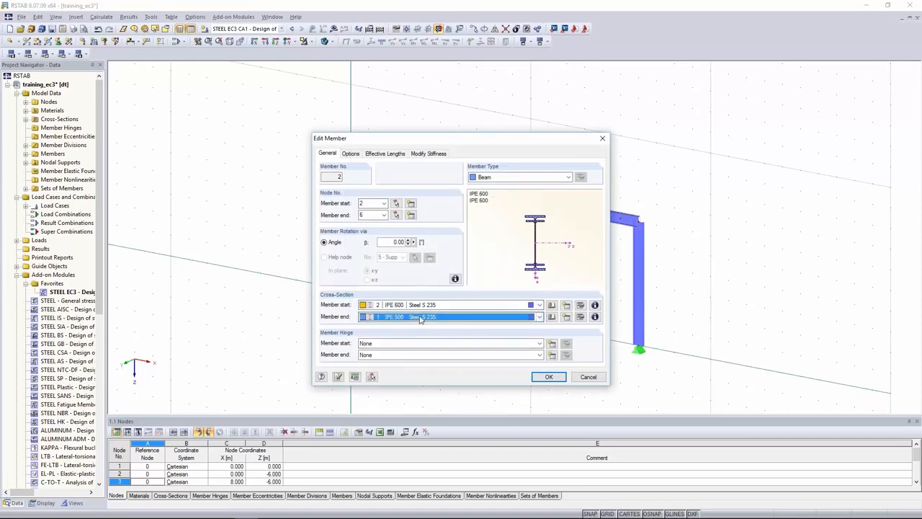
{"action": "left_click", "coordinate": [549, 377]}
{"action": "scroll", "coordinate": [374, 193], "scroll_direction": "up", "scroll_amount": 5}
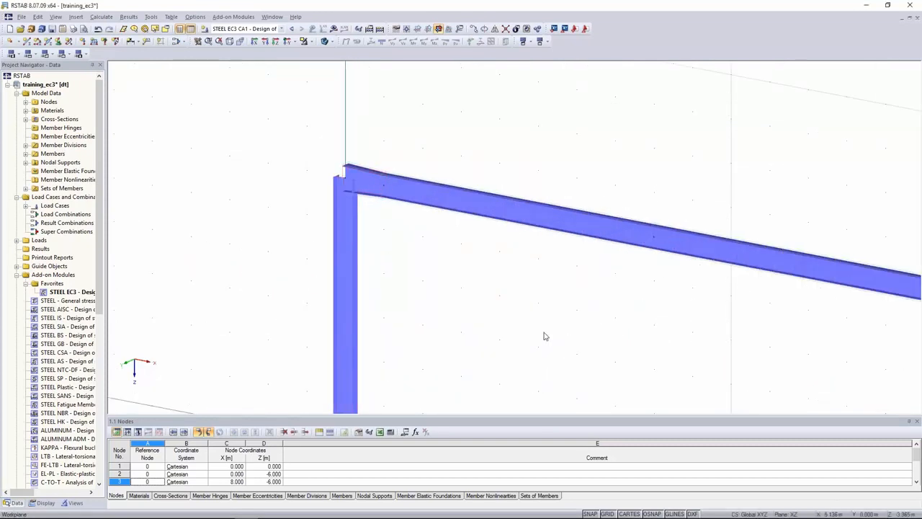
{"action": "scroll", "coordinate": [543, 334], "scroll_direction": "down", "scroll_amount": 5}
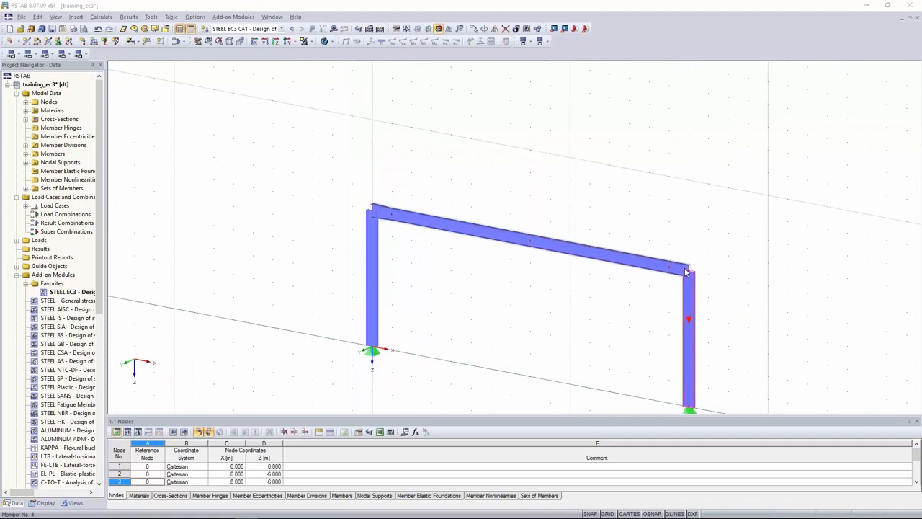
- Taper member 6 at the far column by assigning cross-section IPE 600 at its member end
{"action": "double_click", "coordinate": [687, 288]}
{"action": "left_click", "coordinate": [603, 139]}
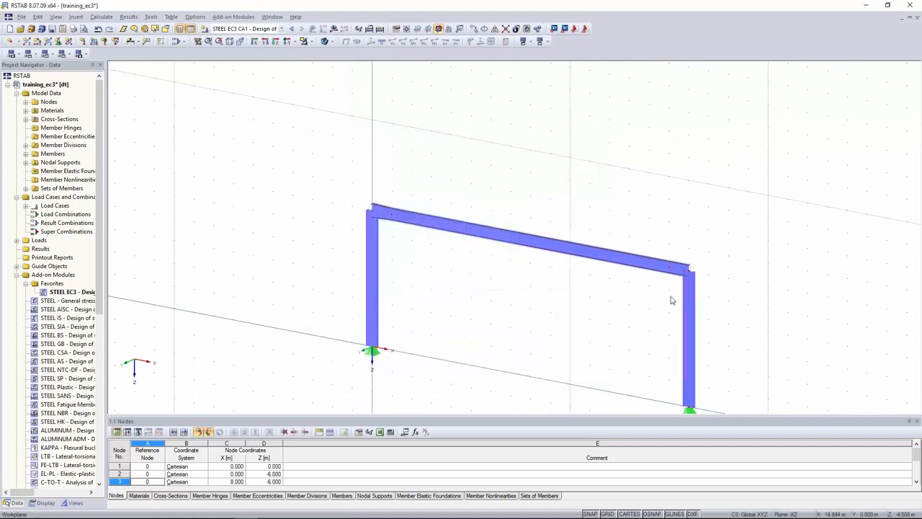
{"action": "double_click", "coordinate": [617, 265]}
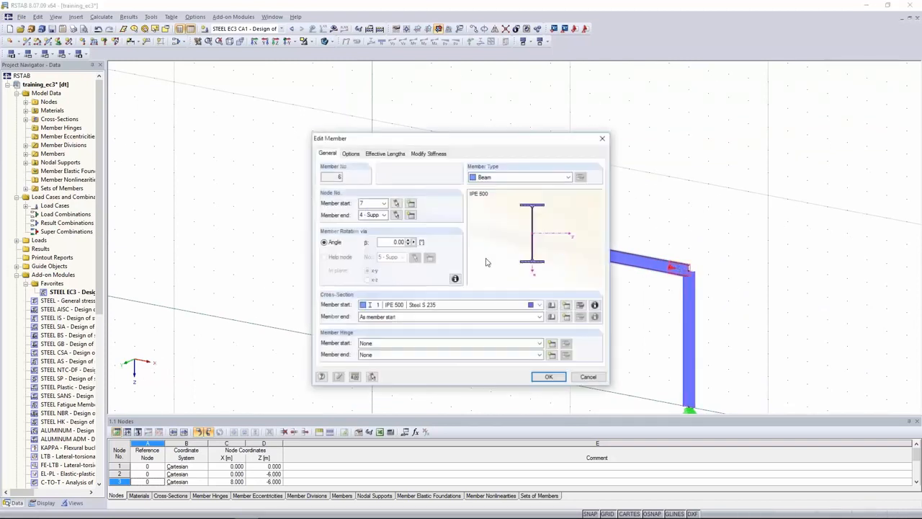
{"action": "left_click", "coordinate": [412, 317]}
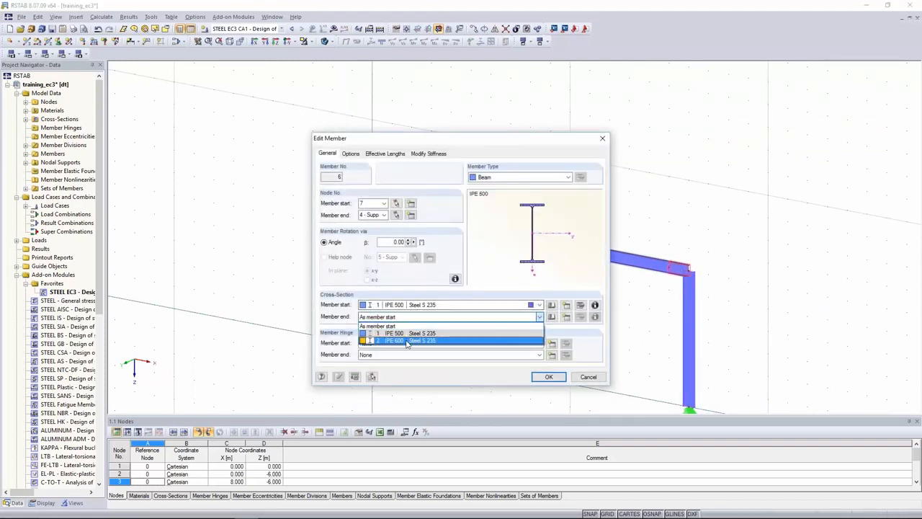
{"action": "left_click", "coordinate": [408, 340]}
{"action": "left_click", "coordinate": [548, 377]}
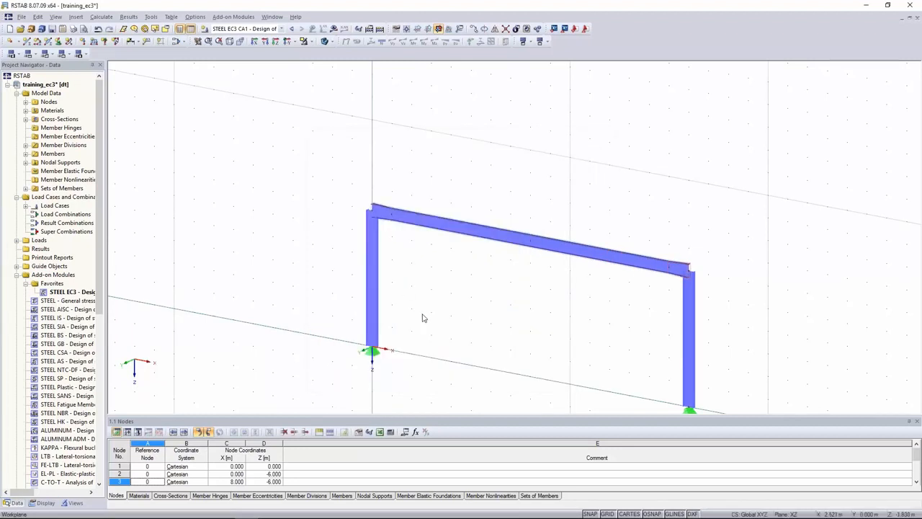
- Reopen the STEEL EC3 design case and set the stability analysis method for sets of members to 6.3.4 (General Method)
{"action": "double_click", "coordinate": [67, 291]}
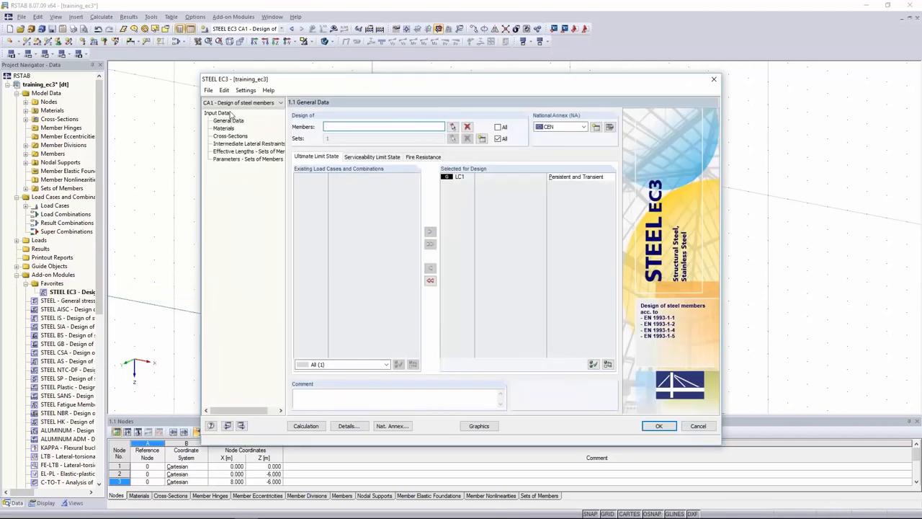
{"action": "left_click", "coordinate": [358, 428]}
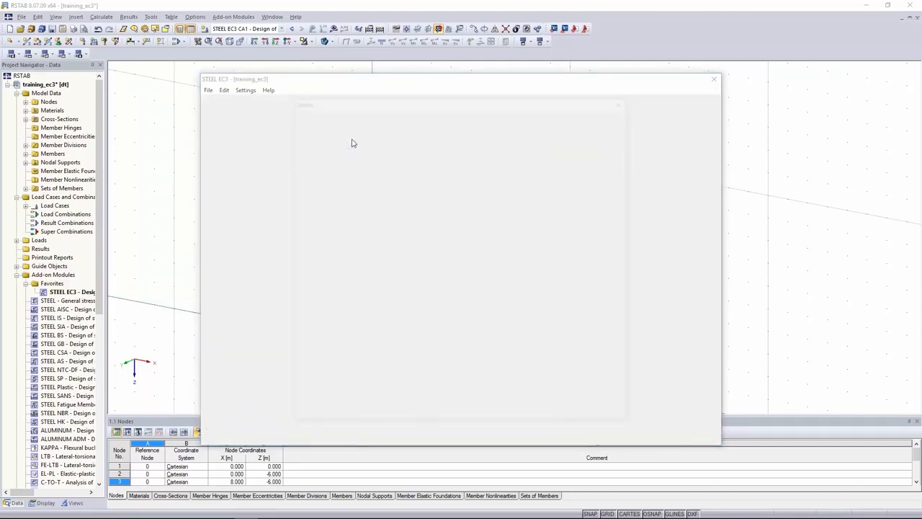
{"action": "left_click", "coordinate": [362, 116]}
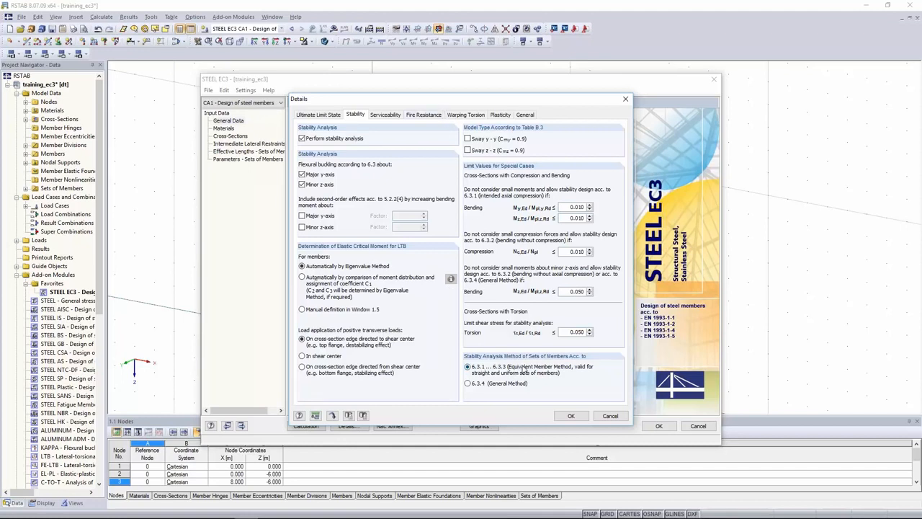
{"action": "left_click", "coordinate": [484, 384]}
{"action": "left_click", "coordinate": [571, 416]}
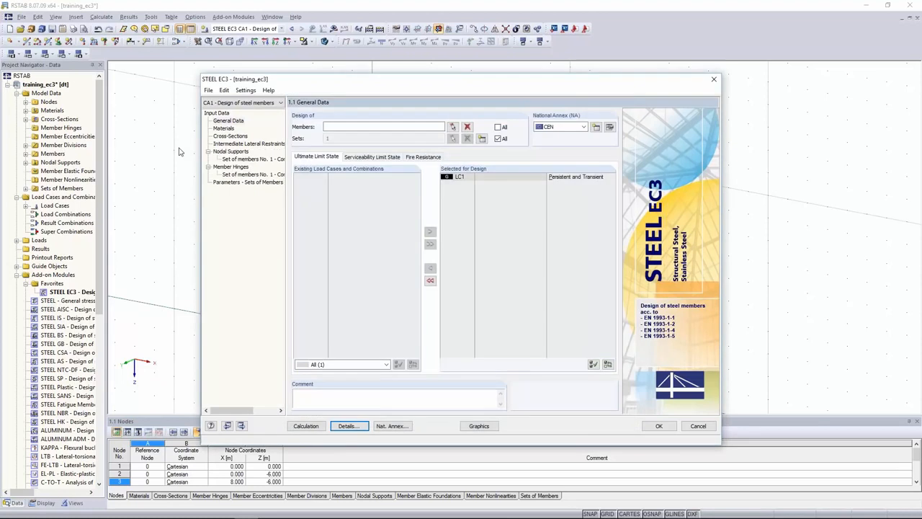
- Check the lateral, rotational and warping restraints in the nodal supports of set of members 1, displaying only the set in the graphic
{"action": "left_click", "coordinate": [238, 159]}
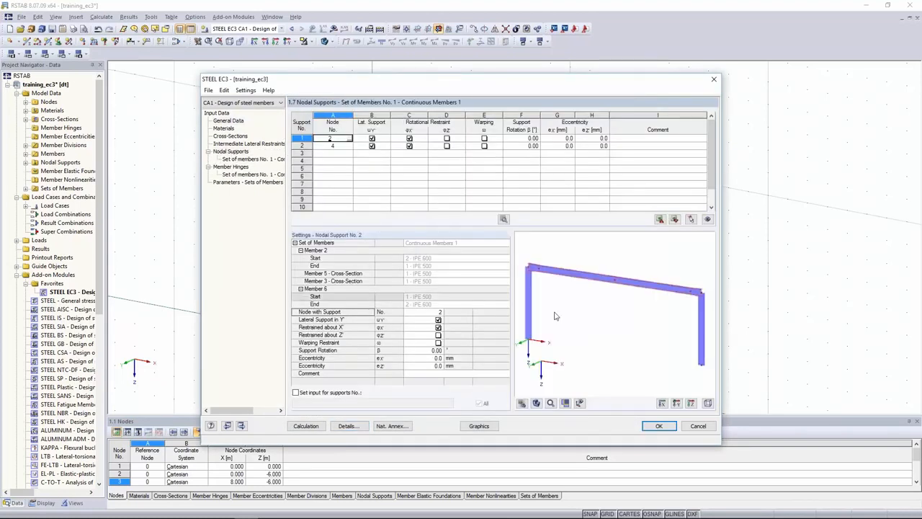
{"action": "left_click", "coordinate": [580, 402]}
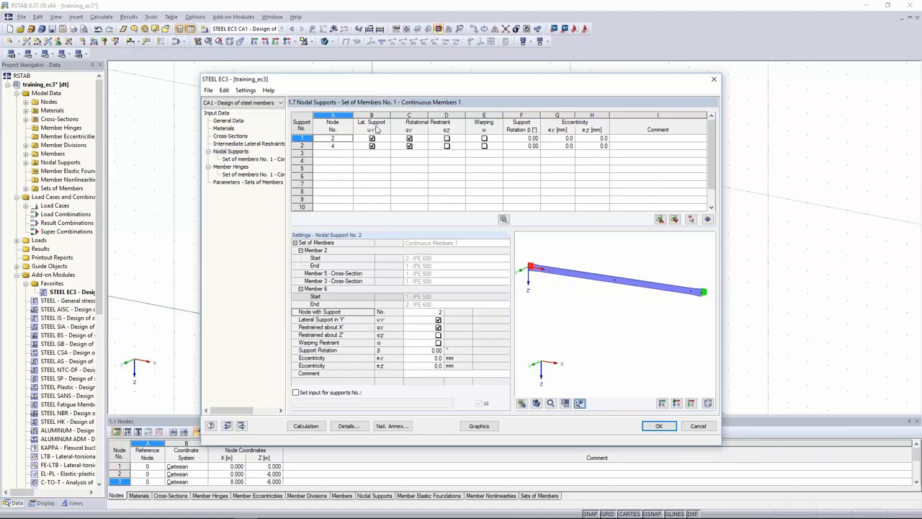
{"action": "scroll", "coordinate": [524, 270], "scroll_direction": "up", "scroll_amount": 5}
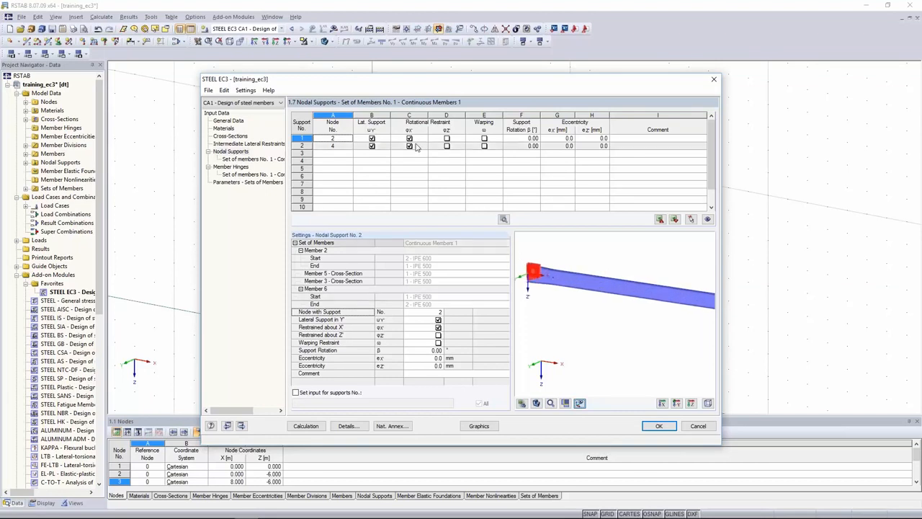
{"action": "left_click_drag", "start_coordinate": [380, 139], "coordinate": [407, 147]}
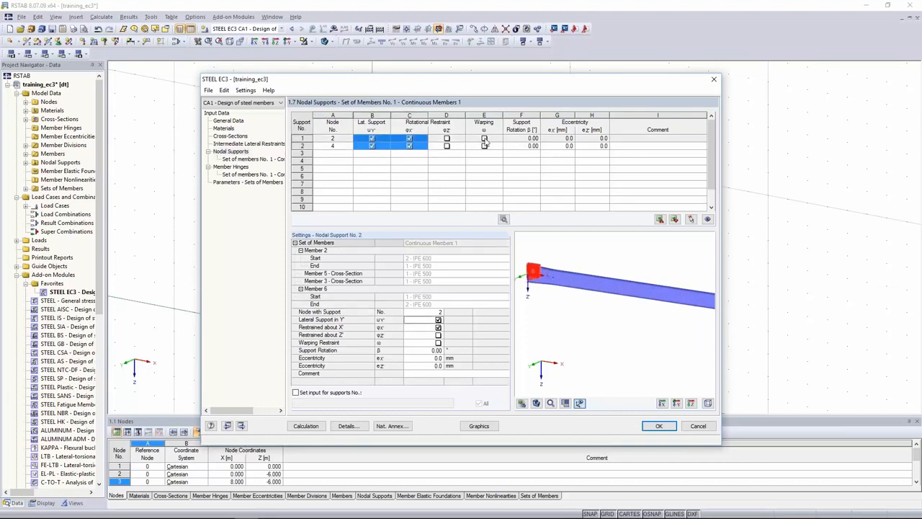
{"action": "left_click_drag", "start_coordinate": [497, 142], "coordinate": [385, 147]}
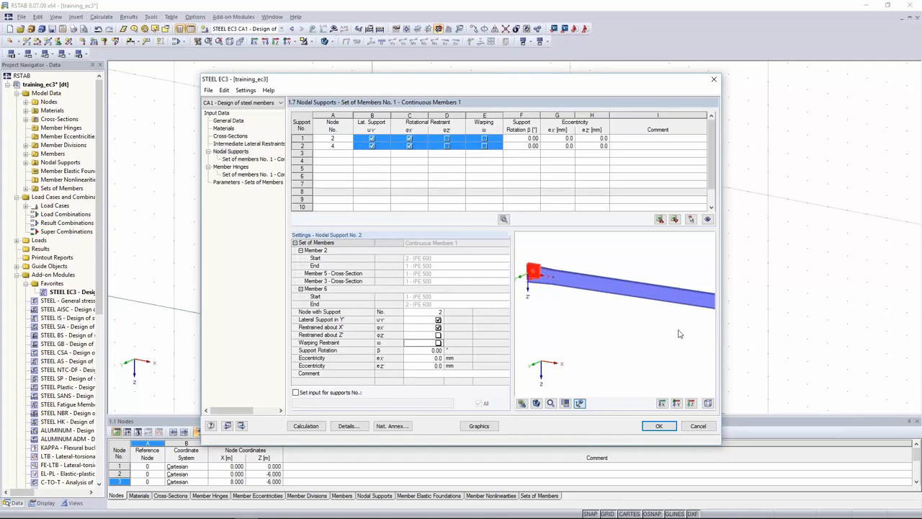
{"action": "left_click", "coordinate": [383, 136]}
{"action": "left_click_drag", "start_coordinate": [383, 141], "coordinate": [418, 147]}
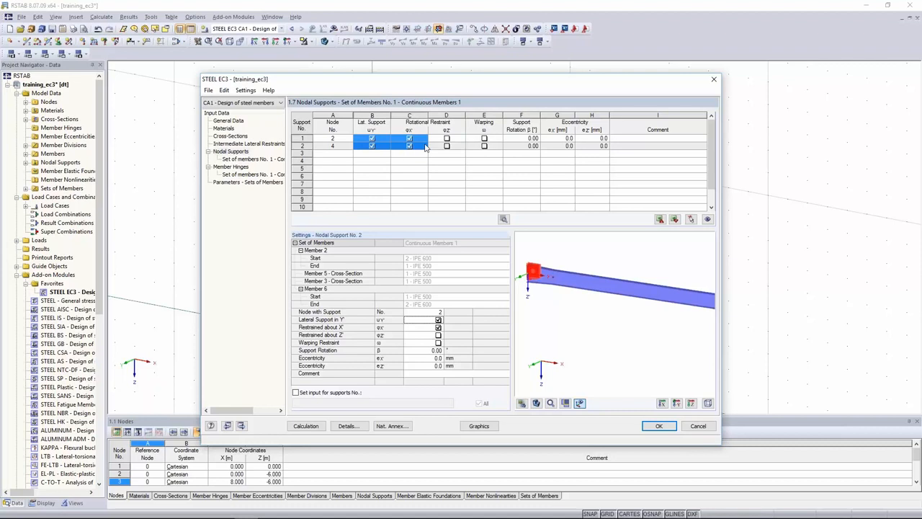
- Compare the full frame view with the isolated set of members and inspect the support symbol at node 2 up close
{"action": "left_click", "coordinate": [580, 403]}
{"action": "scroll", "coordinate": [582, 336], "scroll_direction": "down", "scroll_amount": 3}
{"action": "middle_click_drag", "start_coordinate": [611, 350], "coordinate": [591, 304]}
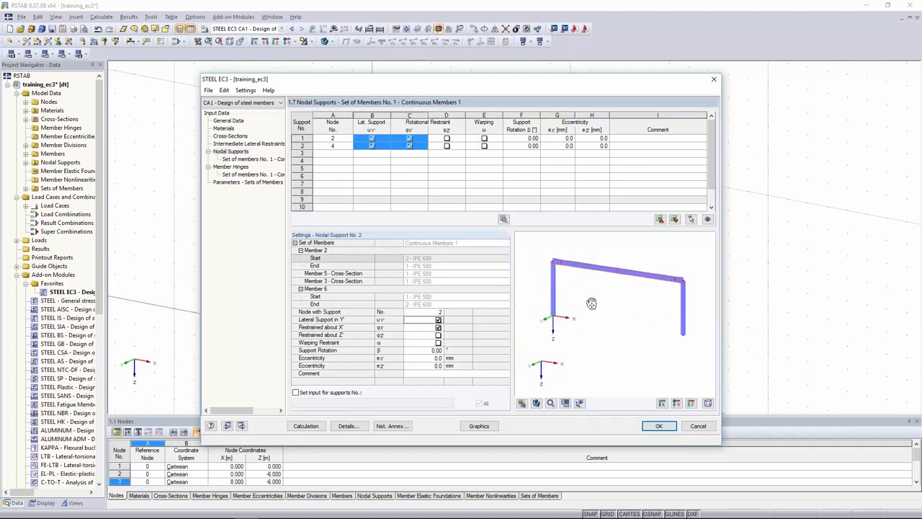
{"action": "left_click", "coordinate": [580, 404]}
{"action": "scroll", "coordinate": [558, 263], "scroll_direction": "up", "scroll_amount": 5}
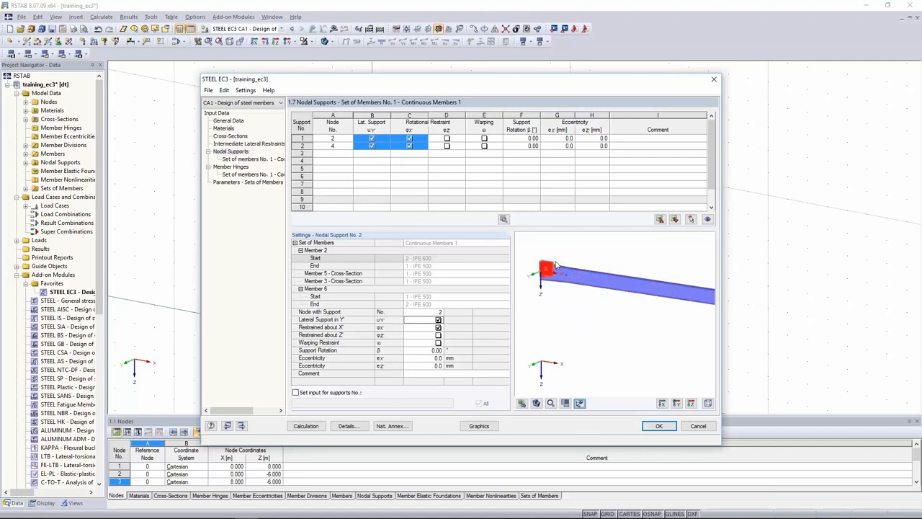
{"action": "middle_click_drag", "start_coordinate": [615, 270], "coordinate": [571, 283], "text": "ctrl"}
{"action": "scroll", "coordinate": [570, 252], "scroll_direction": "up", "scroll_amount": 3}
{"action": "scroll", "coordinate": [577, 249], "scroll_direction": "down", "scroll_amount": 1}
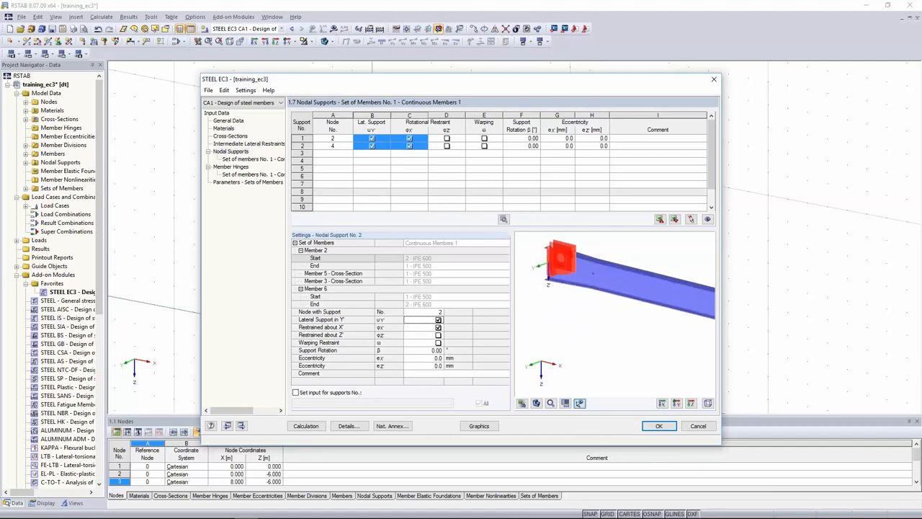
- Compare the nodal supports at nodes 2 and 4 of the set of members, locating each one in the graphic
{"action": "left_click", "coordinate": [381, 146]}
{"action": "scroll", "coordinate": [569, 303], "scroll_direction": "down", "scroll_amount": 3}
{"action": "middle_click_drag", "start_coordinate": [644, 317], "coordinate": [600, 302]}
{"action": "scroll", "coordinate": [671, 283], "scroll_direction": "up", "scroll_amount": 2}
{"action": "left_click", "coordinate": [374, 137]}
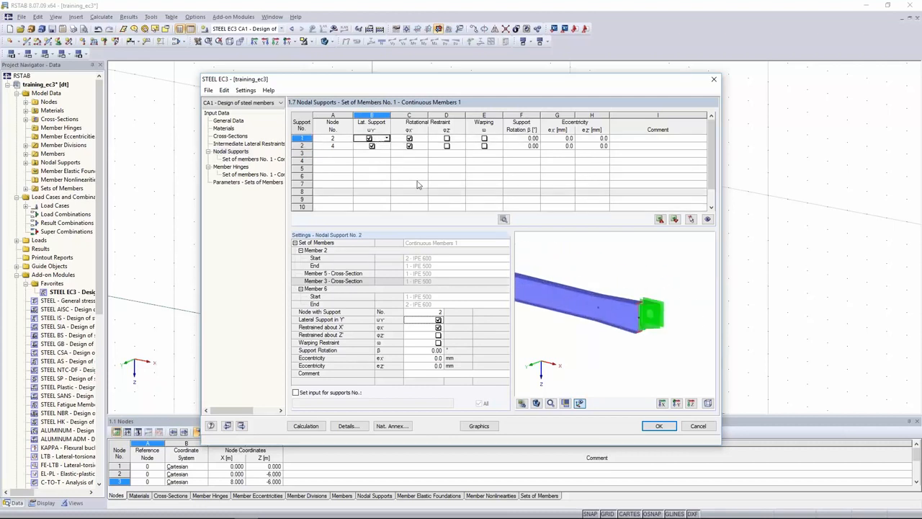
{"action": "left_click", "coordinate": [380, 147]}
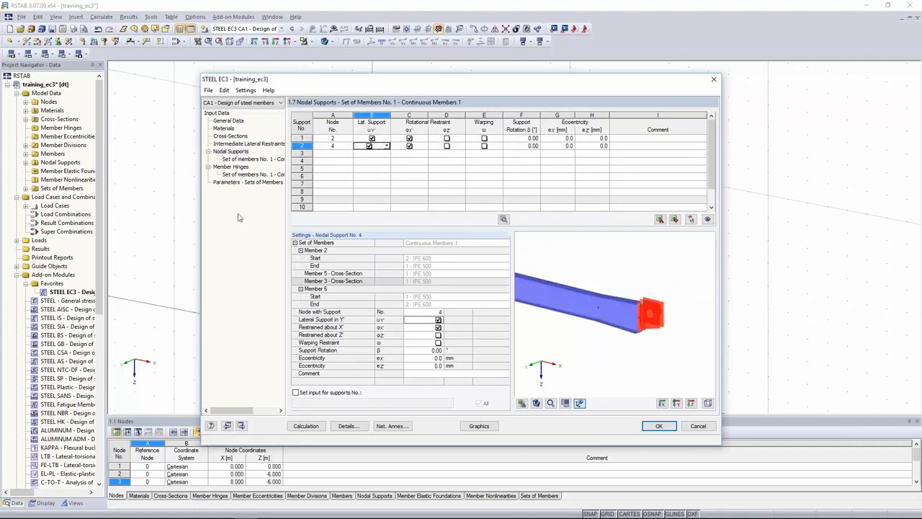
- Run the design calculation and review the 6.3.4 General Method design ratio details for LC1
{"action": "left_click", "coordinate": [306, 426]}
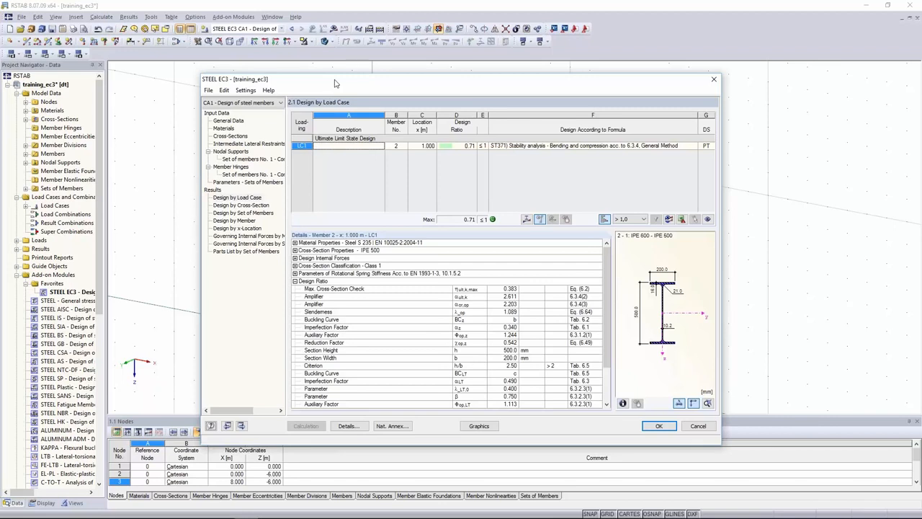
{"action": "left_click_drag", "start_coordinate": [334, 82], "coordinate": [367, 70]}
{"action": "left_click", "coordinate": [533, 149]}
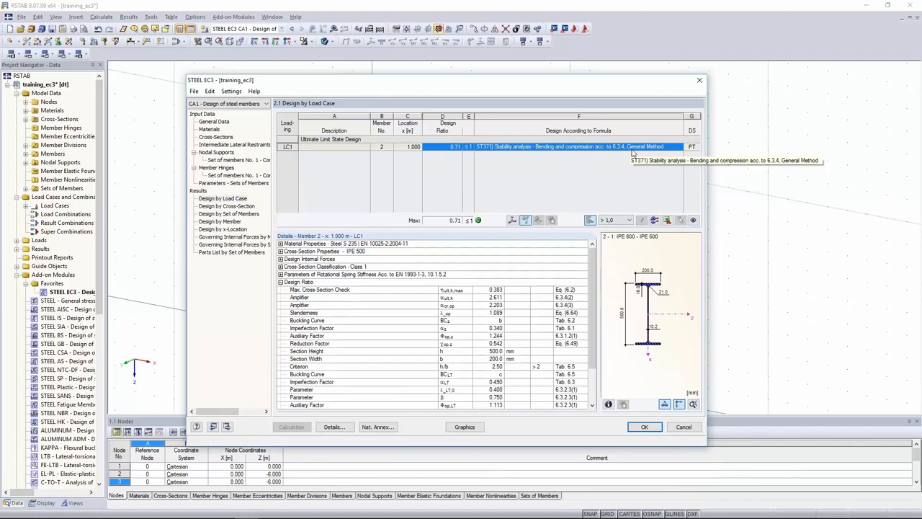
{"action": "left_click_drag", "start_coordinate": [594, 264], "coordinate": [595, 291]}
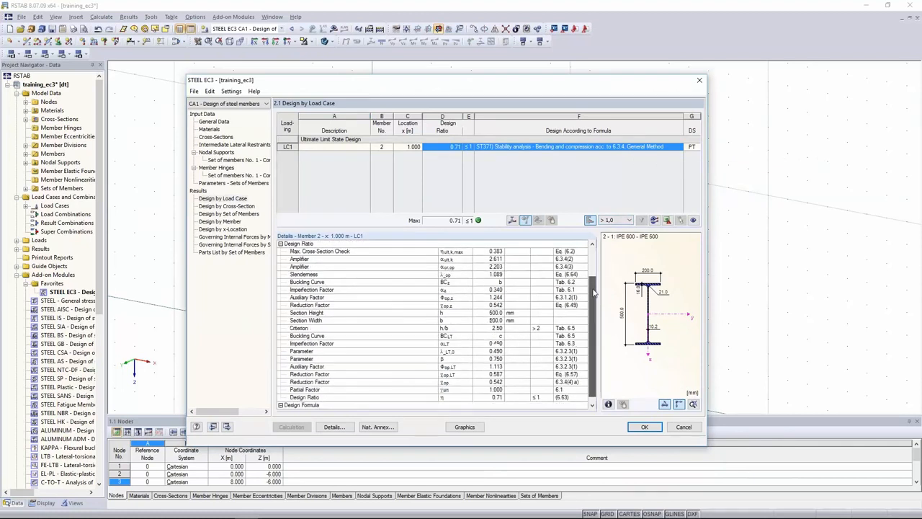
- Examine the mode shape, the amplifier and cross-section check rows, and the governing design location on the frame
{"action": "left_click", "coordinate": [512, 221]}
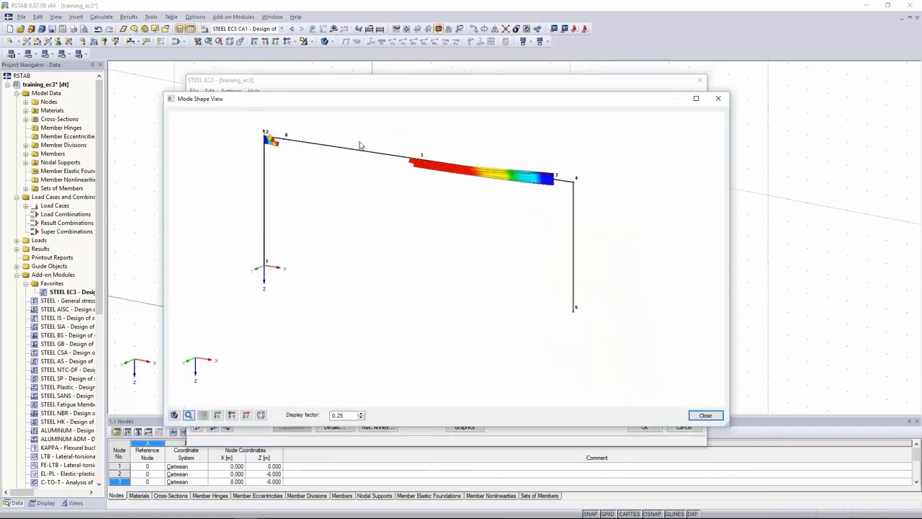
{"action": "left_click", "coordinate": [709, 417]}
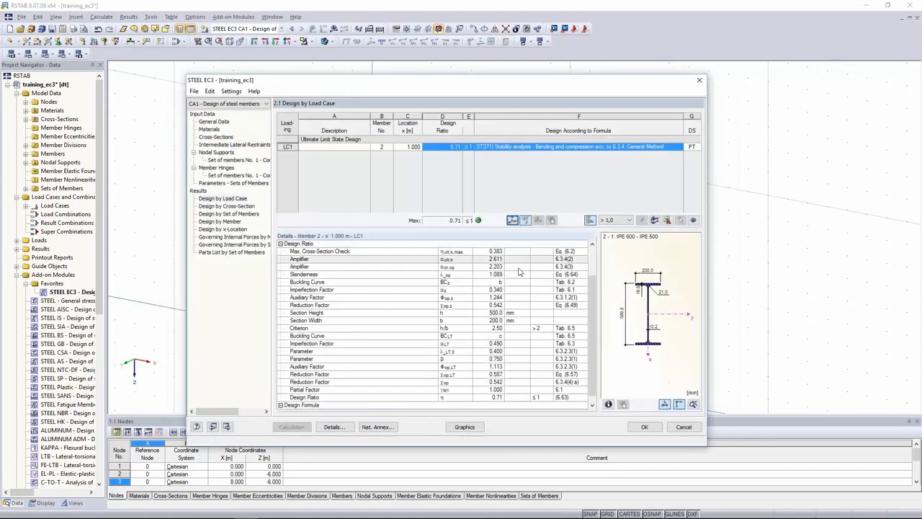
{"action": "scroll", "coordinate": [512, 281], "scroll_direction": "up", "scroll_amount": 3}
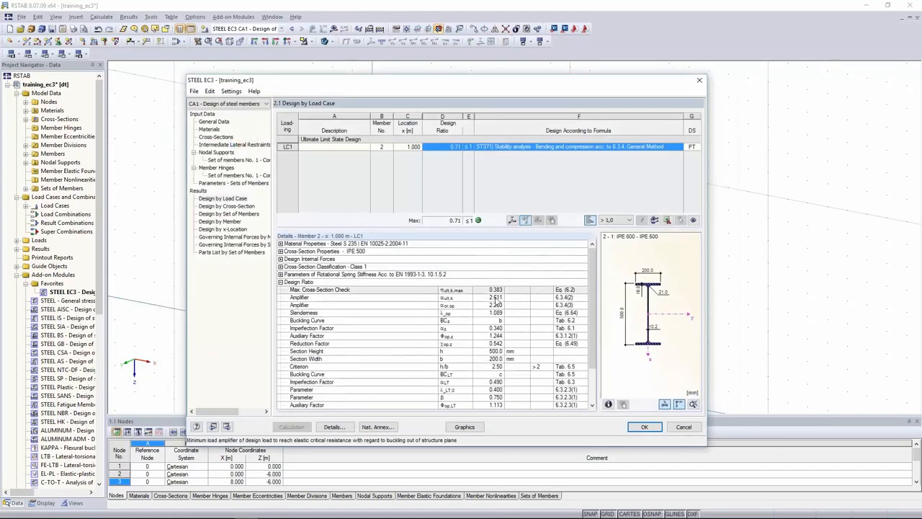
{"action": "left_click_drag", "start_coordinate": [496, 291], "coordinate": [496, 372]}
{"action": "left_click", "coordinate": [497, 292]}
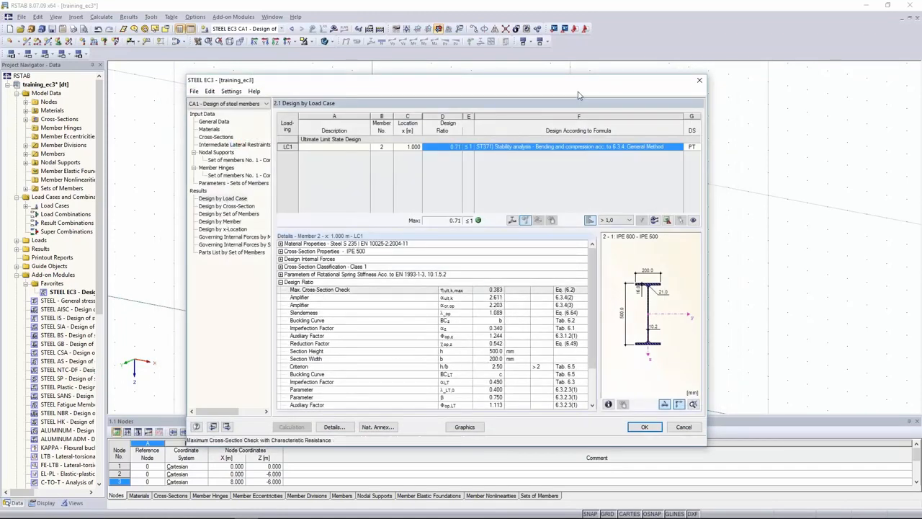
{"action": "left_click_drag", "start_coordinate": [576, 93], "coordinate": [572, 267]}
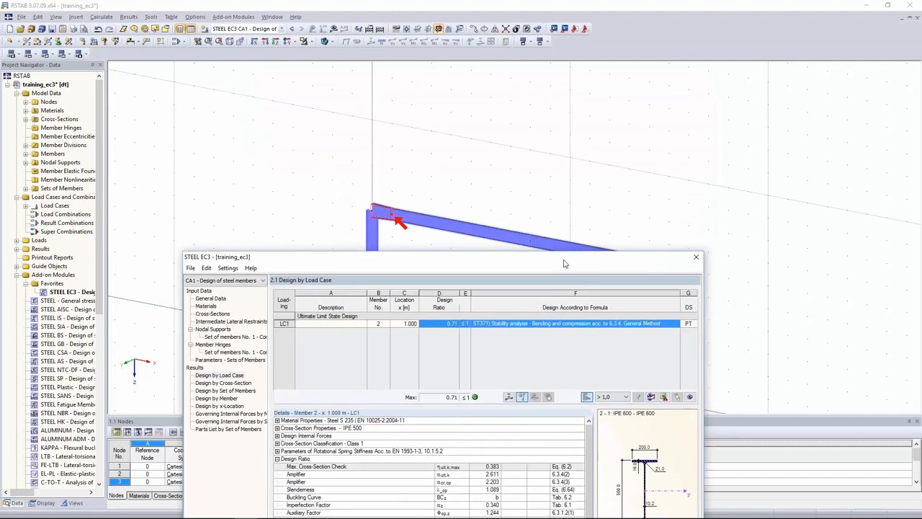
{"action": "left_click_drag", "start_coordinate": [647, 253], "coordinate": [646, 110]}
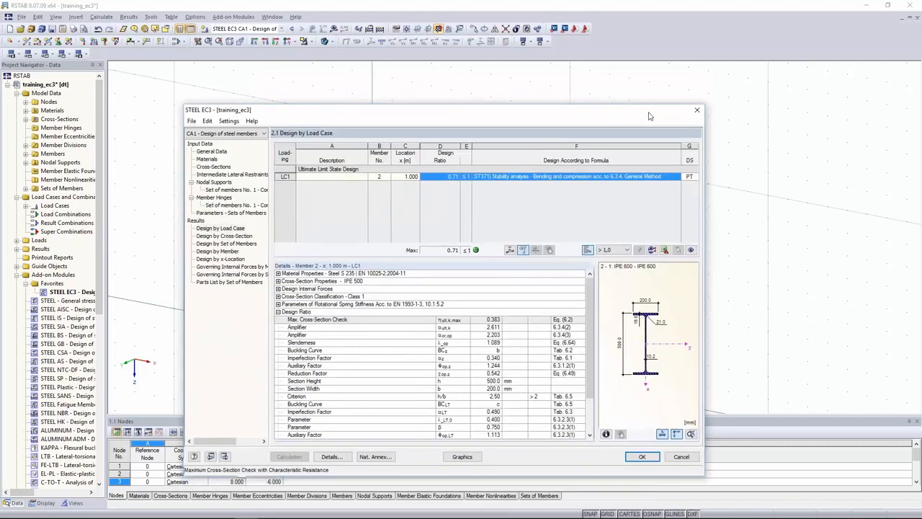
- Close the STEEL EC3 module, keeping the design case, and display the loads of LC1 on the frame
{"action": "left_click", "coordinate": [638, 460]}
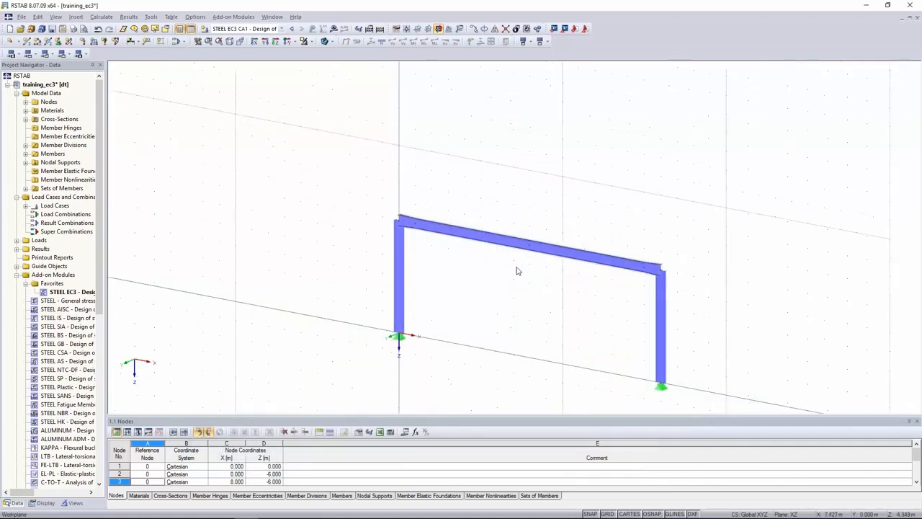
{"action": "left_click", "coordinate": [281, 29]}
{"action": "left_click", "coordinate": [302, 42]}
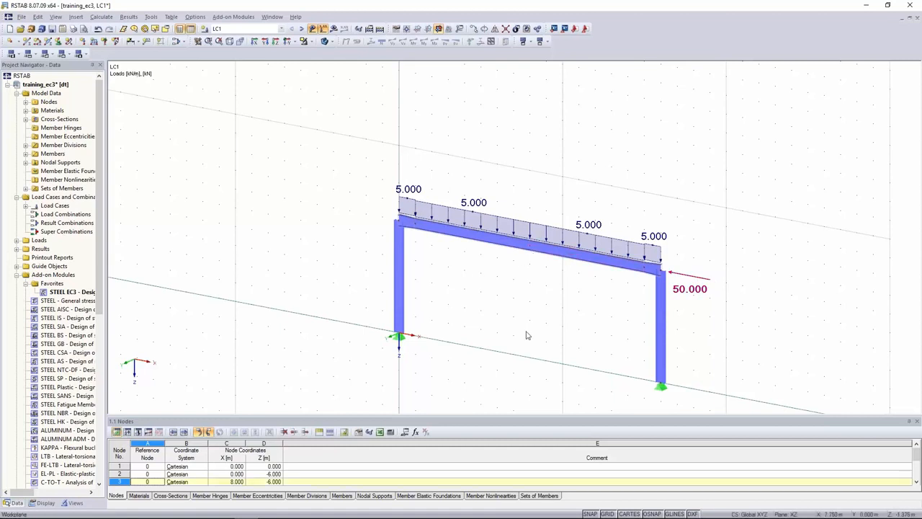
- Change the model type to 3D in the general data of the training_ec3 model
{"action": "right_click", "coordinate": [63, 85]}
{"action": "left_click", "coordinate": [87, 93]}
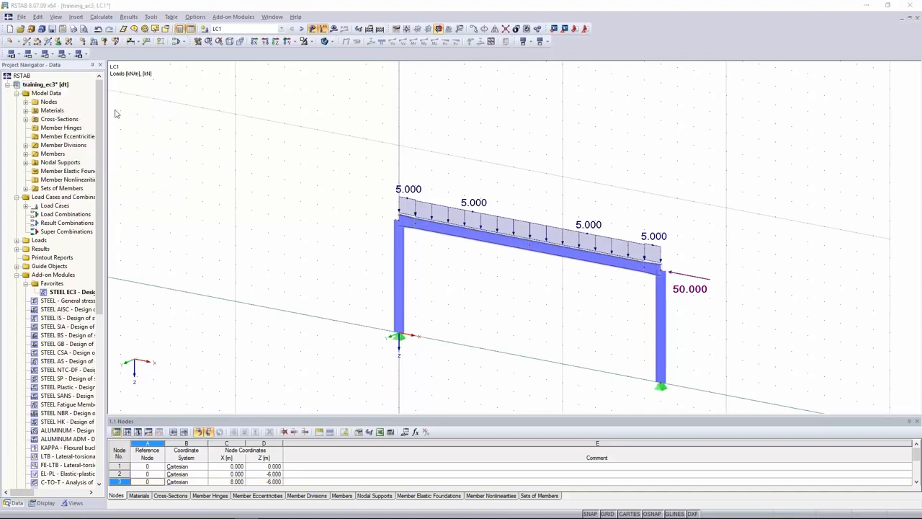
{"action": "left_click", "coordinate": [332, 285]}
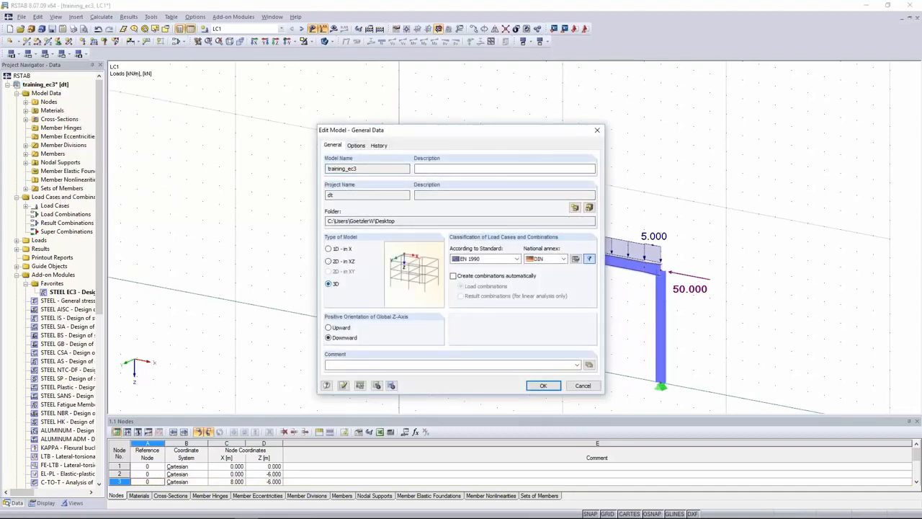
{"action": "left_click", "coordinate": [539, 386]}
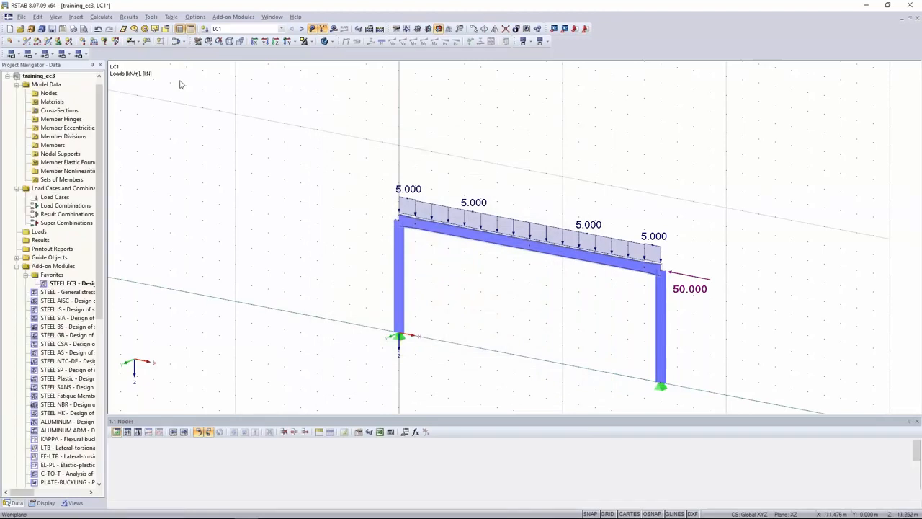
- Create a nodal support type restraining only uY' and assign it to the nodes at both column heads
{"action": "left_click", "coordinate": [58, 41]}
{"action": "left_click", "coordinate": [447, 193]}
{"action": "left_click", "coordinate": [447, 193]}
{"action": "left_click", "coordinate": [460, 190]}
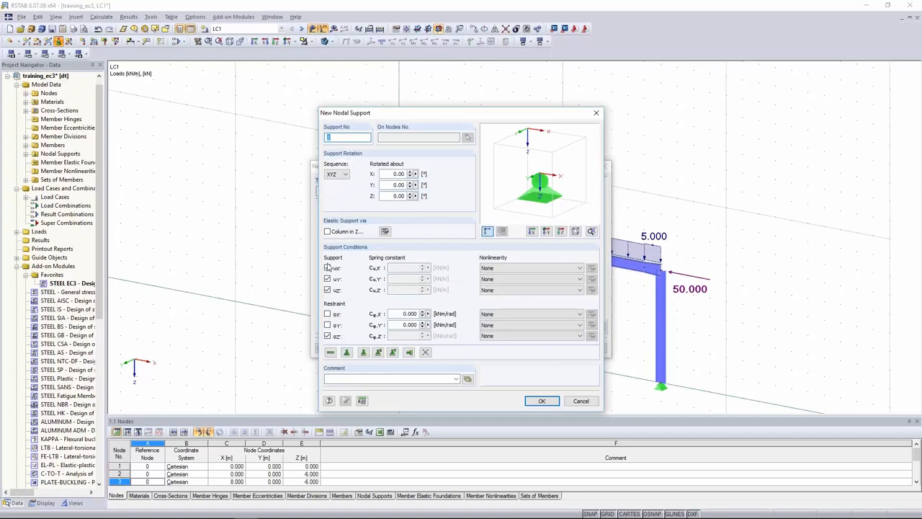
{"action": "left_click", "coordinate": [328, 267]}
{"action": "left_click", "coordinate": [328, 289]}
{"action": "left_click", "coordinate": [328, 336]}
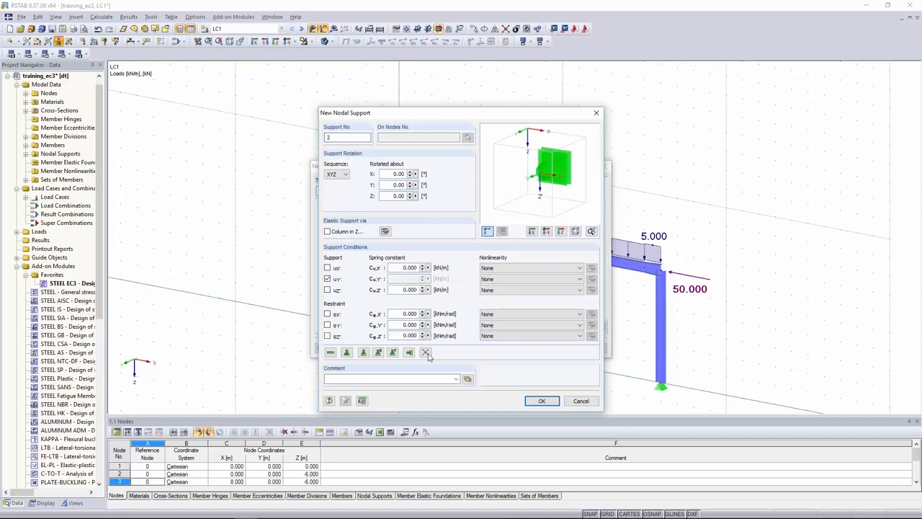
{"action": "left_click", "coordinate": [541, 401]}
{"action": "left_click", "coordinate": [548, 348]}
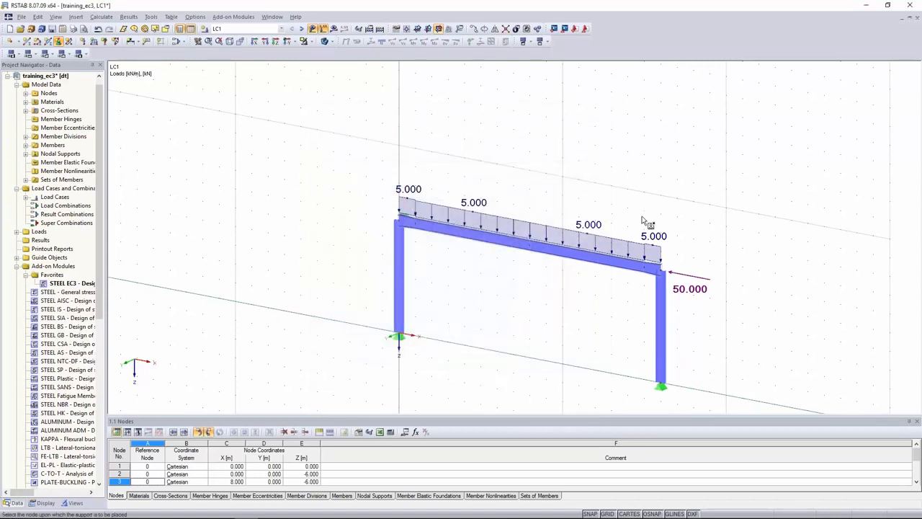
{"action": "left_click", "coordinate": [661, 269]}
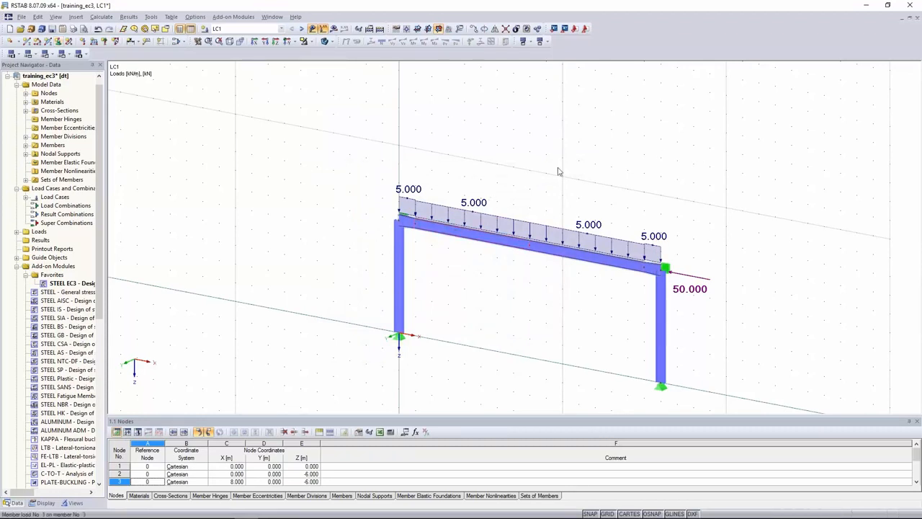
- Apply a 10 kN nodal load in the global Y direction at the beam's midspan node
{"action": "left_click", "coordinate": [83, 41]}
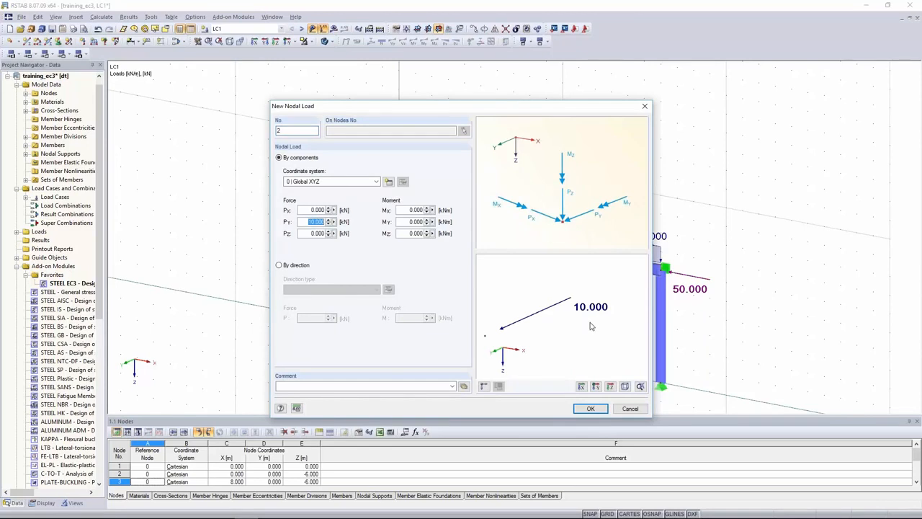
{"action": "left_click", "coordinate": [590, 407]}
{"action": "left_click", "coordinate": [539, 256]}
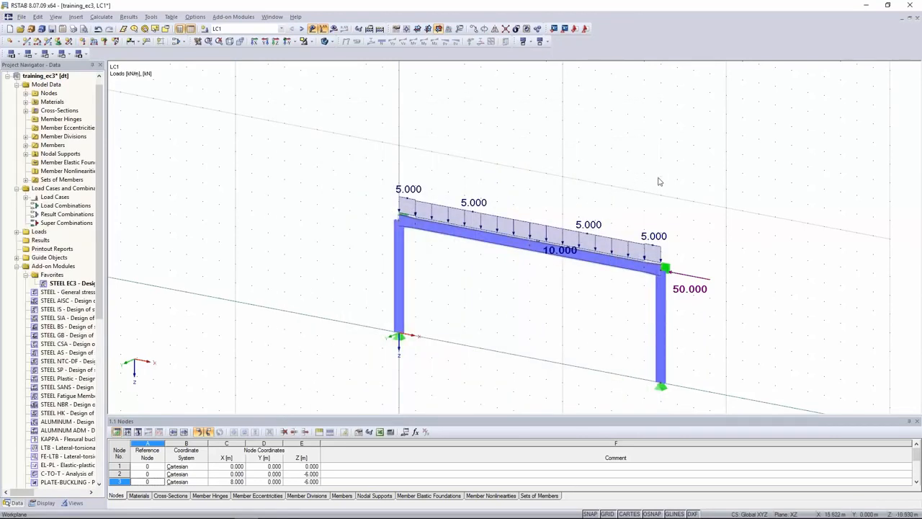
{"action": "middle_click_drag", "start_coordinate": [634, 198], "coordinate": [497, 199], "text": "ctrl"}
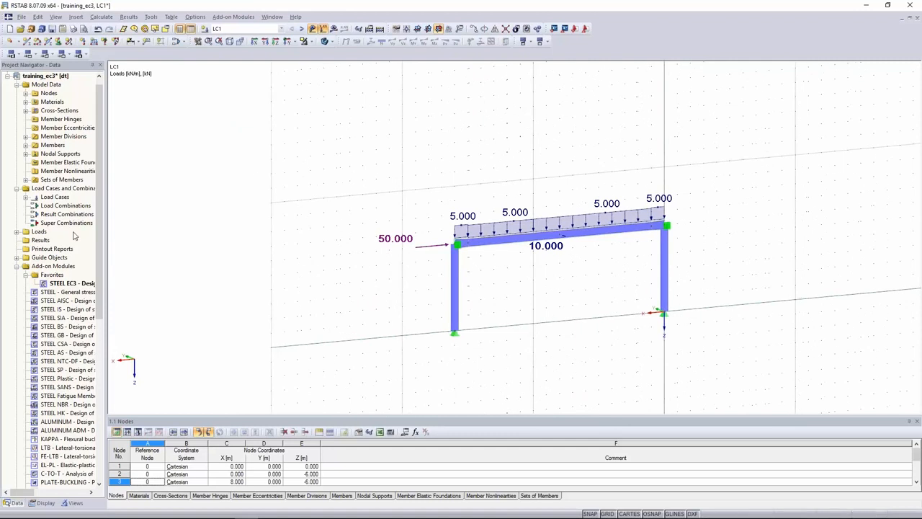
- Reopen the STEEL EC3 design case and rerun the calculation for the set of members
{"action": "double_click", "coordinate": [70, 283]}
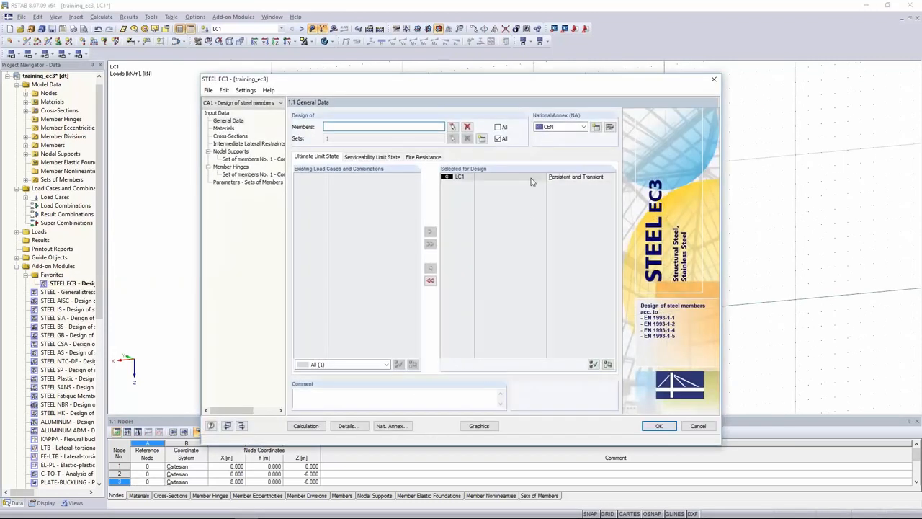
{"action": "left_click", "coordinate": [248, 159]}
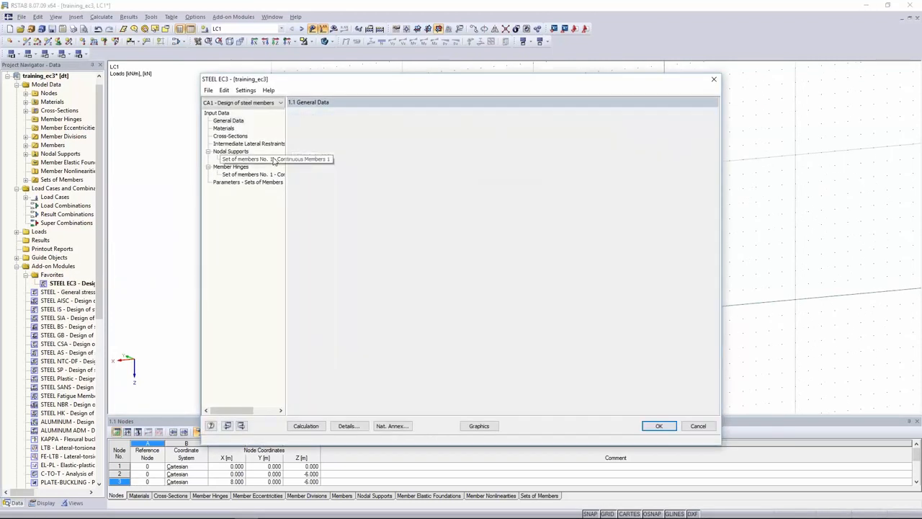
{"action": "left_click", "coordinate": [305, 425]}
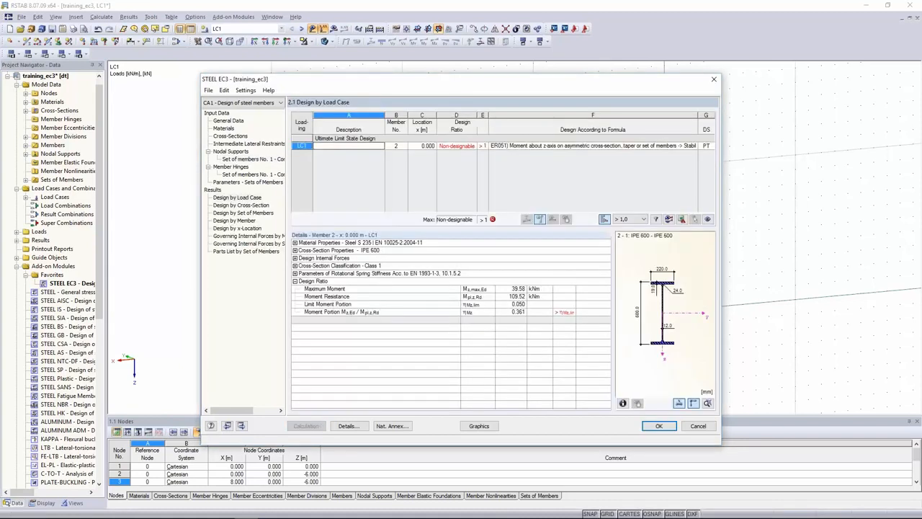
- Select the governing LC1 design and look up the limit values for special cases in the stability details
{"action": "left_click", "coordinate": [502, 147]}
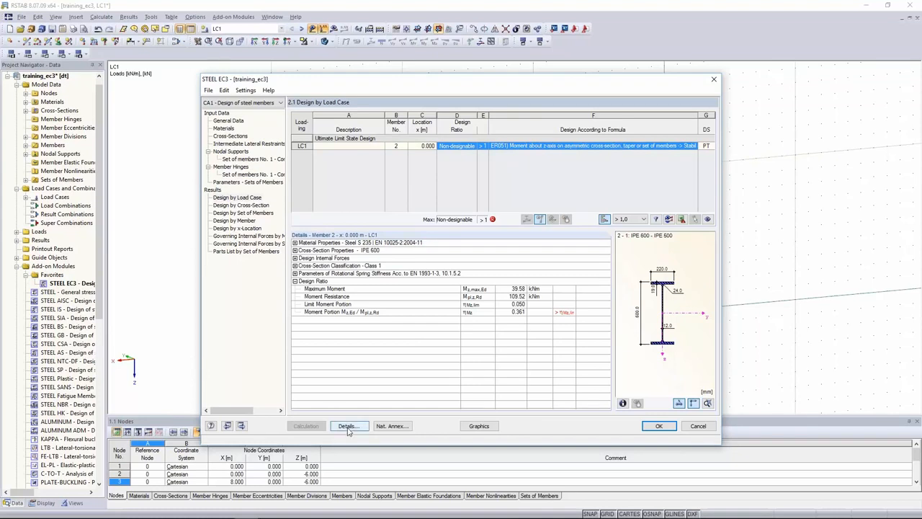
{"action": "left_click", "coordinate": [355, 113]}
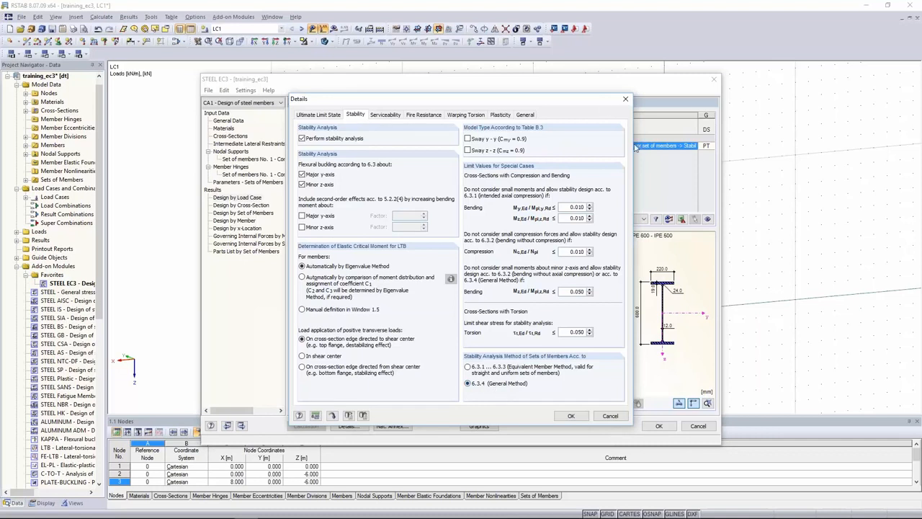
{"action": "left_click_drag", "start_coordinate": [578, 106], "coordinate": [486, 171]}
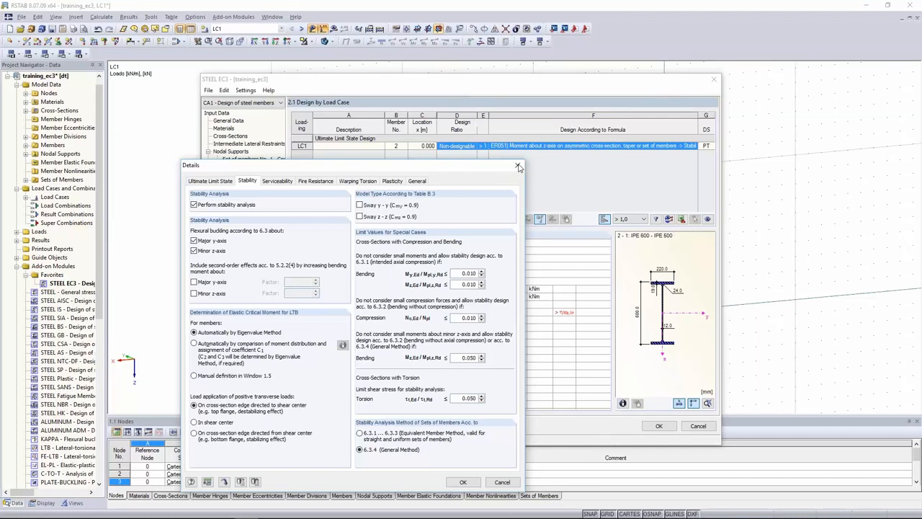
{"action": "left_click", "coordinate": [518, 166]}
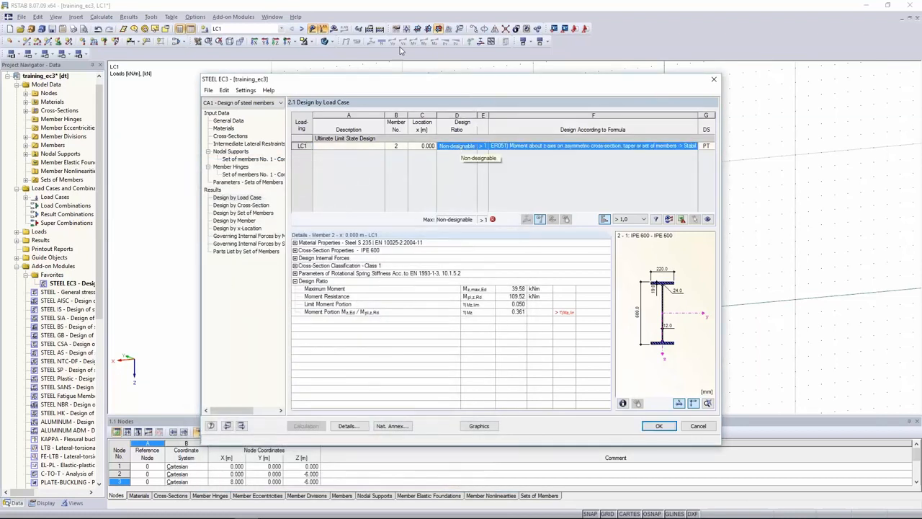
- Examine the minor-axis moment portion and plastic moment resistance in the design ratio details for member 2
{"action": "left_click_drag", "start_coordinate": [411, 82], "coordinate": [420, 109]}
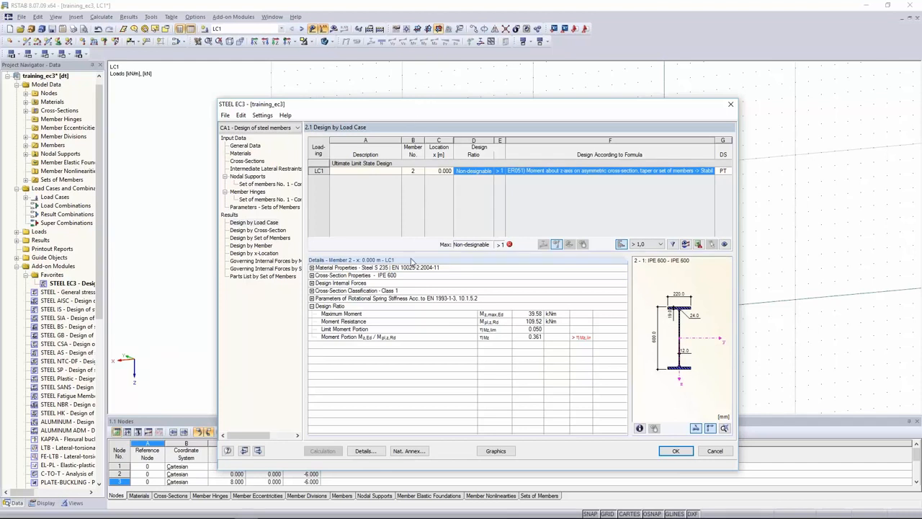
{"action": "left_click", "coordinate": [536, 339]}
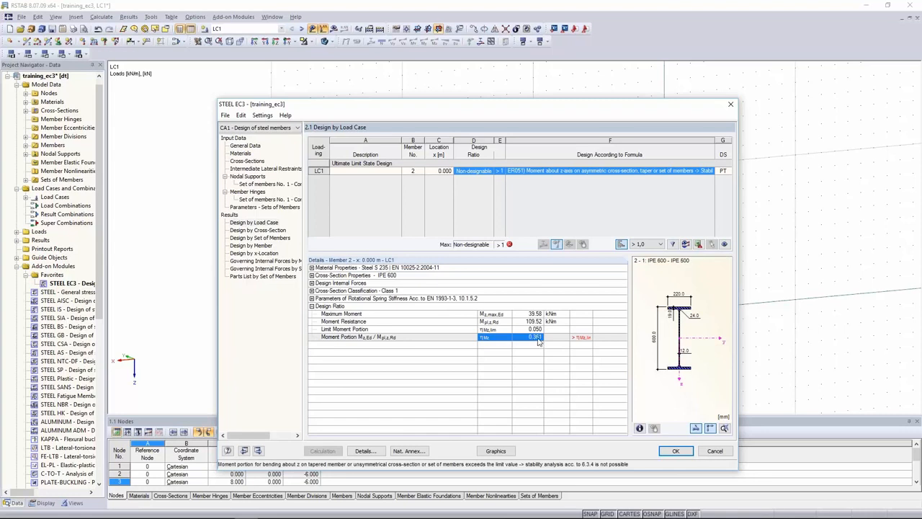
{"action": "left_click", "coordinate": [495, 322]}
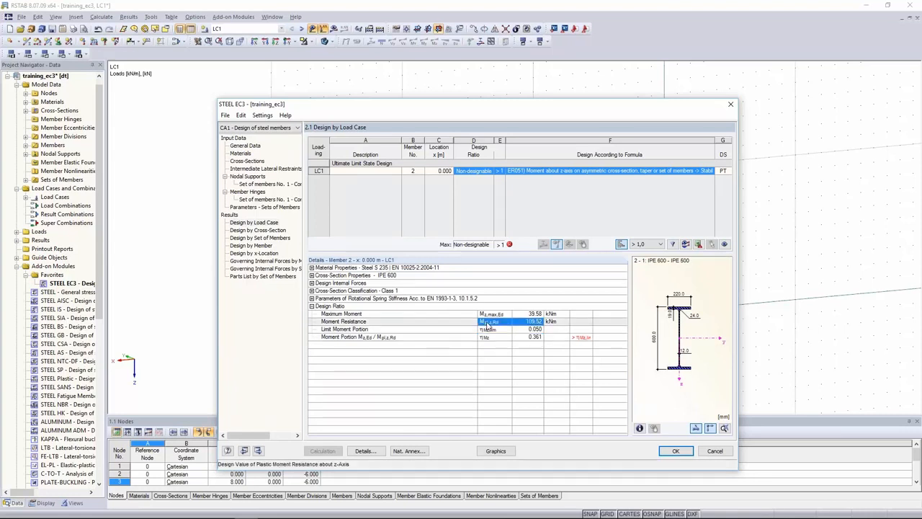
- Raise the stability limit value Mz,Ed / Mpl,z,Rd for bending about the minor axis in the General Method to 0.100
{"action": "left_click", "coordinate": [382, 450]}
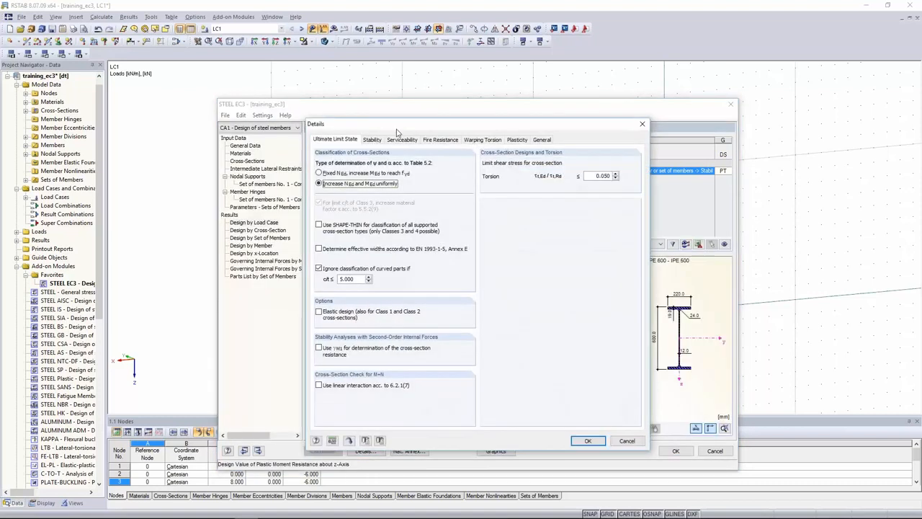
{"action": "left_click", "coordinate": [372, 139]}
{"action": "left_click_drag", "start_coordinate": [584, 357], "coordinate": [607, 358]}
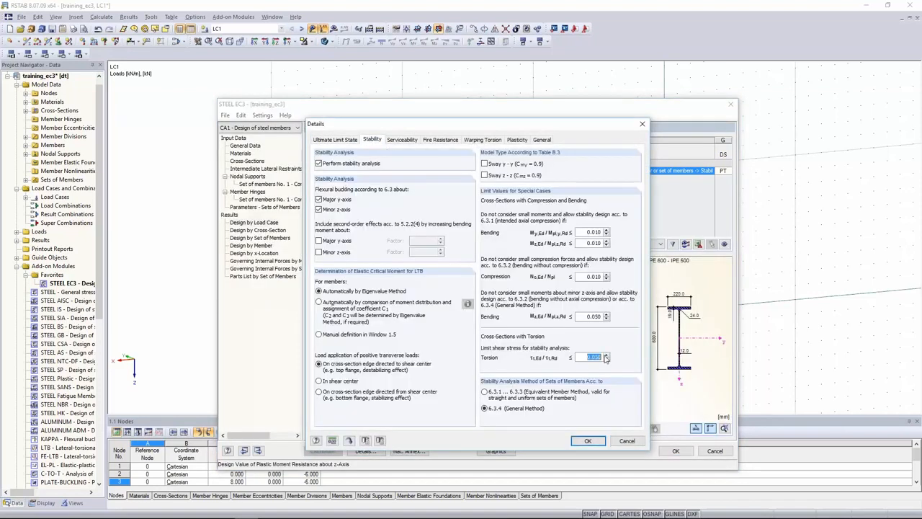
{"action": "left_click_drag", "start_coordinate": [585, 316], "coordinate": [620, 315]}
{"action": "key", "text": "BackSpace"}
{"action": "key", "text": "Return"}
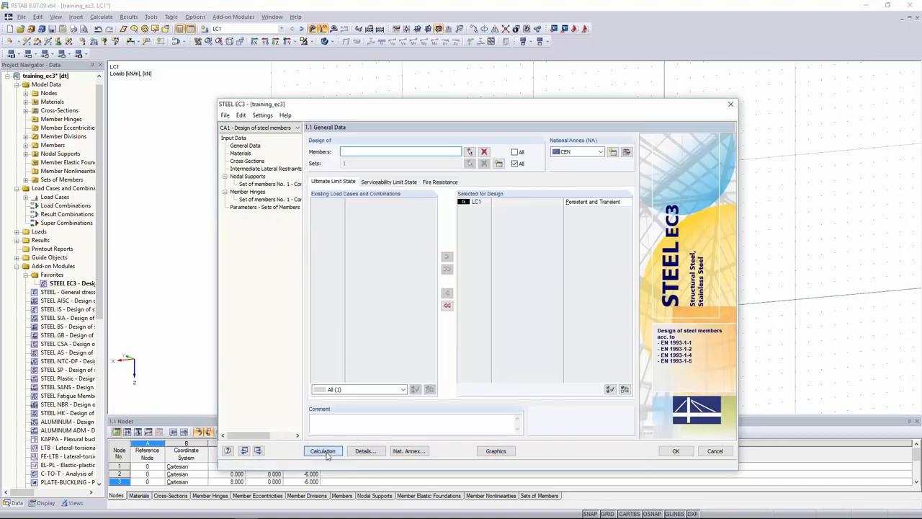
- Rerun the calculation and compare the limit moment portion with the existing moment portion about the minor axis
{"action": "left_click", "coordinate": [322, 451]}
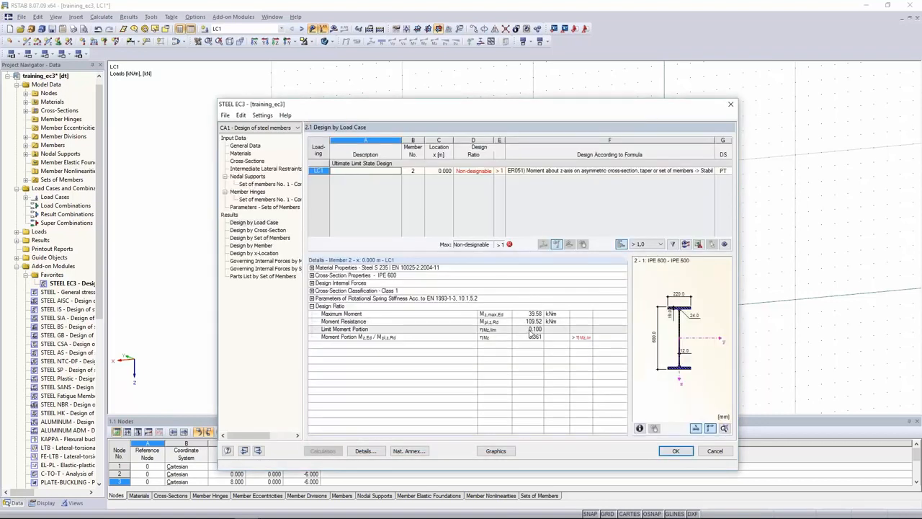
{"action": "left_click_drag", "start_coordinate": [507, 329], "coordinate": [509, 340]}
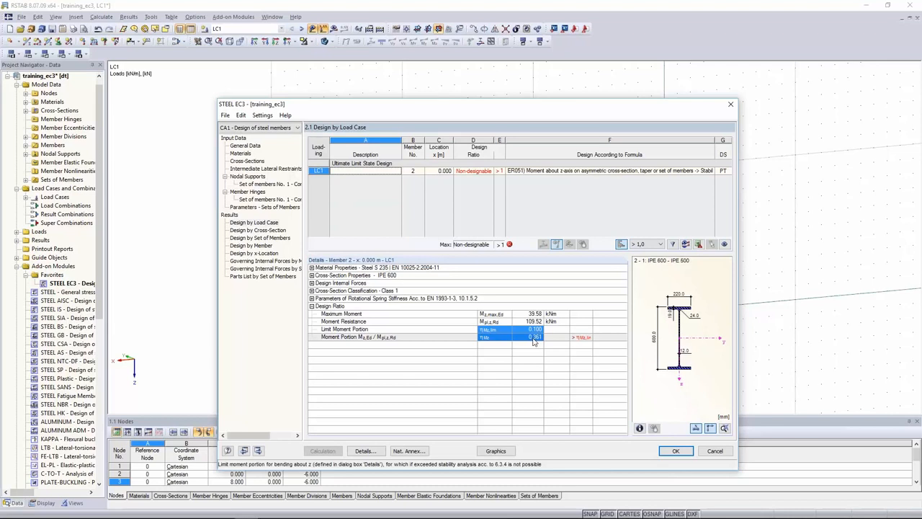
{"action": "left_click", "coordinate": [532, 339]}
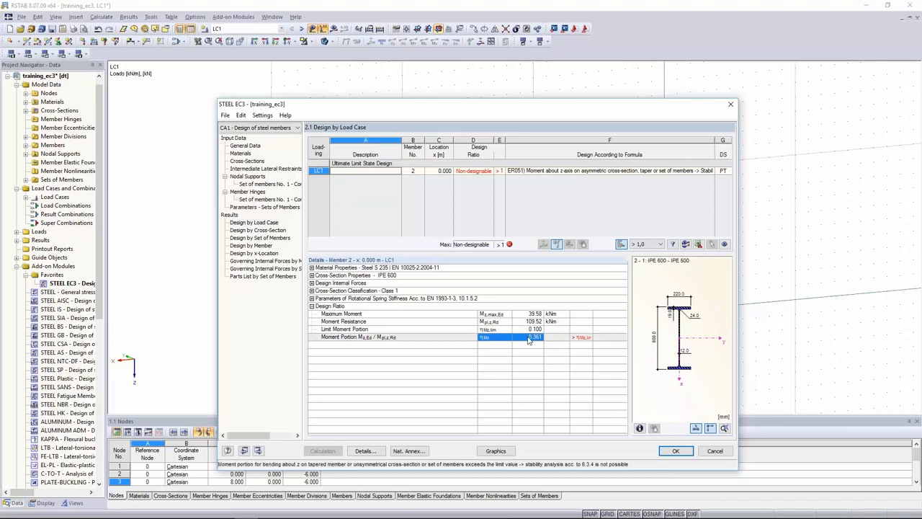
- Activate the warping analysis with 7 degrees of freedom for sets of members, using second-order analysis
{"action": "left_click", "coordinate": [365, 451]}
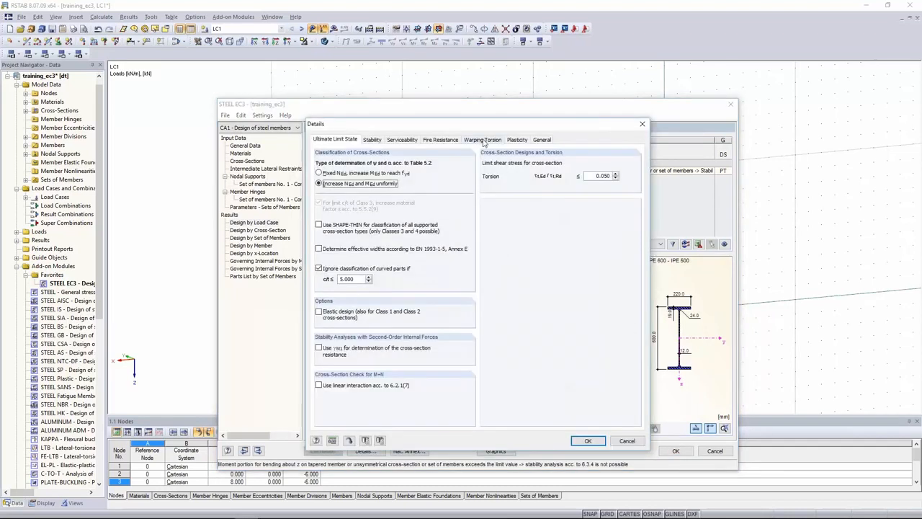
{"action": "left_click", "coordinate": [483, 139]}
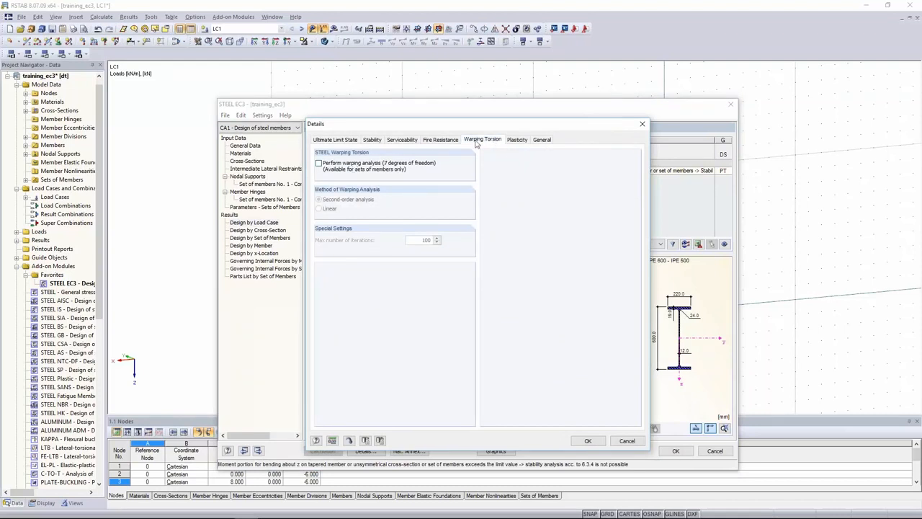
{"action": "left_click", "coordinate": [351, 170]}
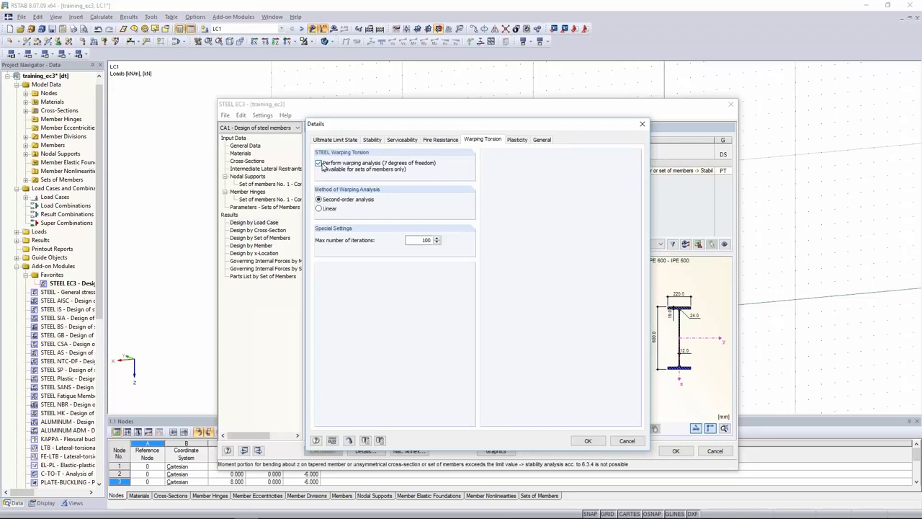
{"action": "left_click", "coordinate": [588, 442]}
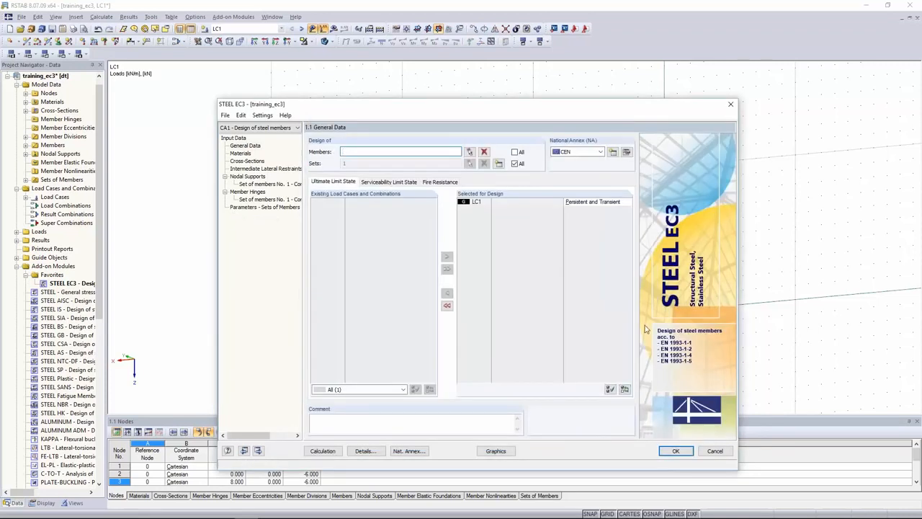
- Add a support in the X' direction at node 4 in the nodal supports of set of members No. 1
{"action": "left_click", "coordinate": [265, 184]}
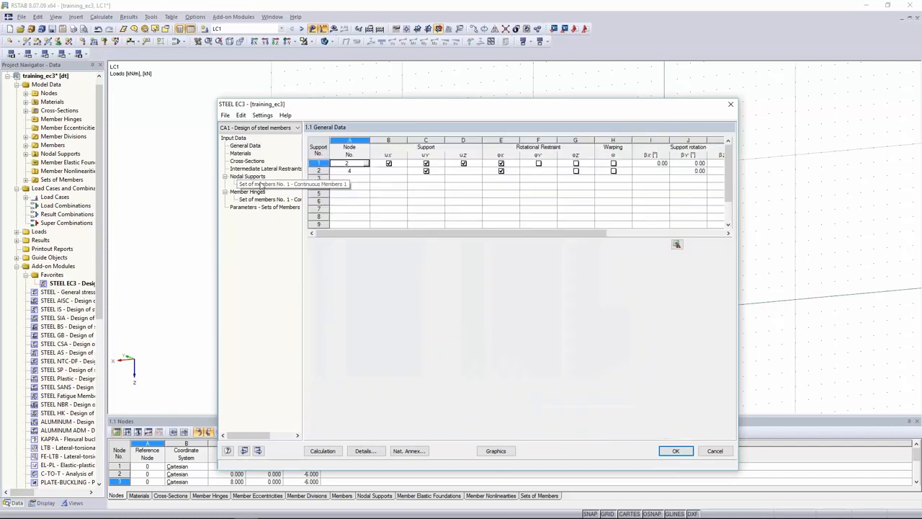
{"action": "left_click", "coordinate": [388, 170]}
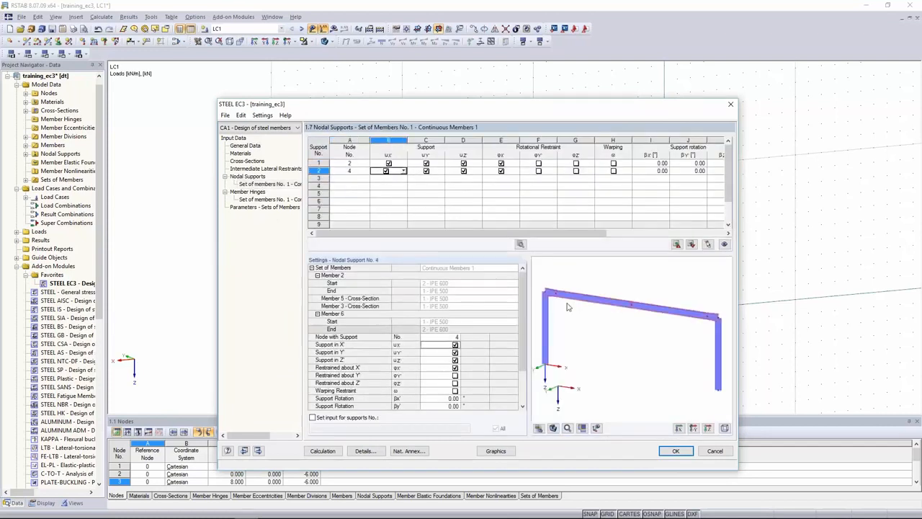
{"action": "scroll", "coordinate": [568, 308], "scroll_direction": "down", "scroll_amount": 1}
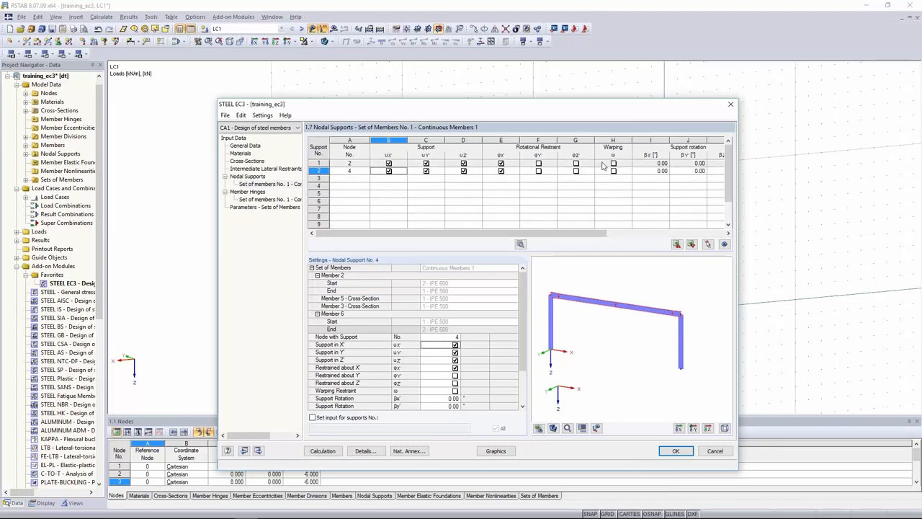
- Examine the translational, rotational and warping restraints defined for the supports at nodes 2 and 4
{"action": "left_click_drag", "start_coordinate": [603, 164], "coordinate": [405, 173]}
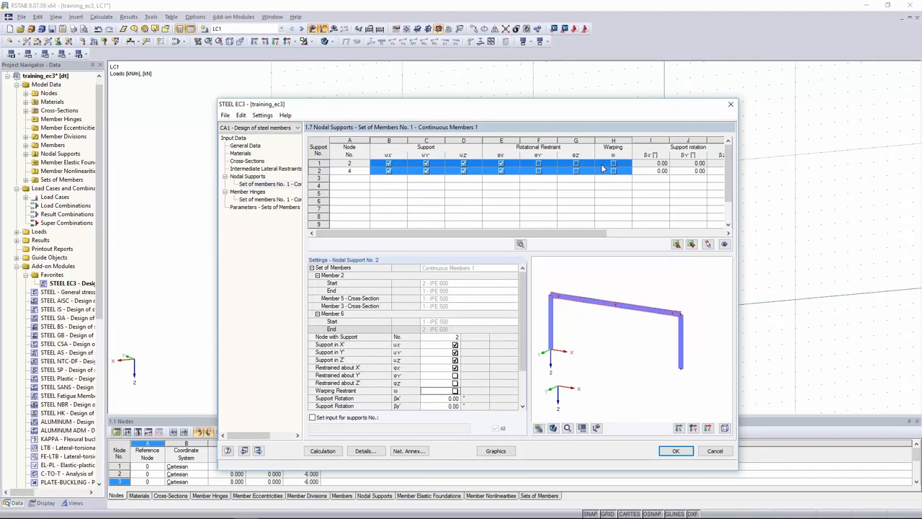
{"action": "left_click_drag", "start_coordinate": [399, 164], "coordinate": [451, 175]}
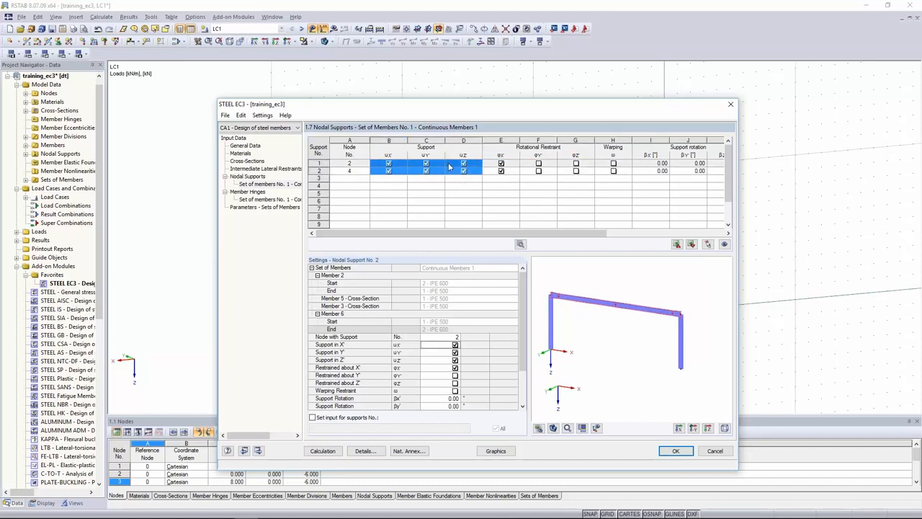
{"action": "left_click_drag", "start_coordinate": [498, 165], "coordinate": [605, 172]}
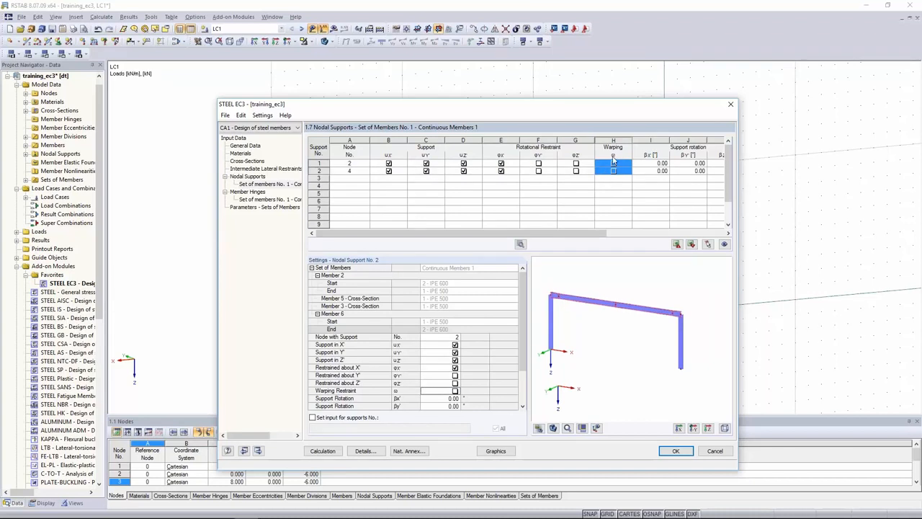
- Show only the set of members in the support preview and inspect the support at its far end
{"action": "left_click", "coordinate": [596, 428]}
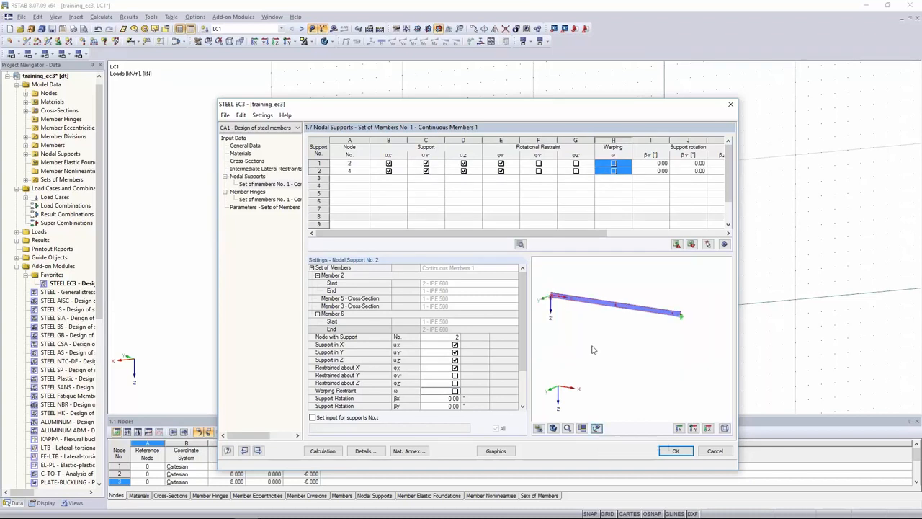
{"action": "middle_click_drag", "start_coordinate": [575, 312], "coordinate": [608, 282]}
{"action": "scroll", "coordinate": [560, 317], "scroll_direction": "up", "scroll_amount": 3}
{"action": "scroll", "coordinate": [569, 320], "scroll_direction": "down", "scroll_amount": 3}
- Remove the support in the X' direction at node 4 of the set of members
{"action": "left_click", "coordinate": [584, 171]}
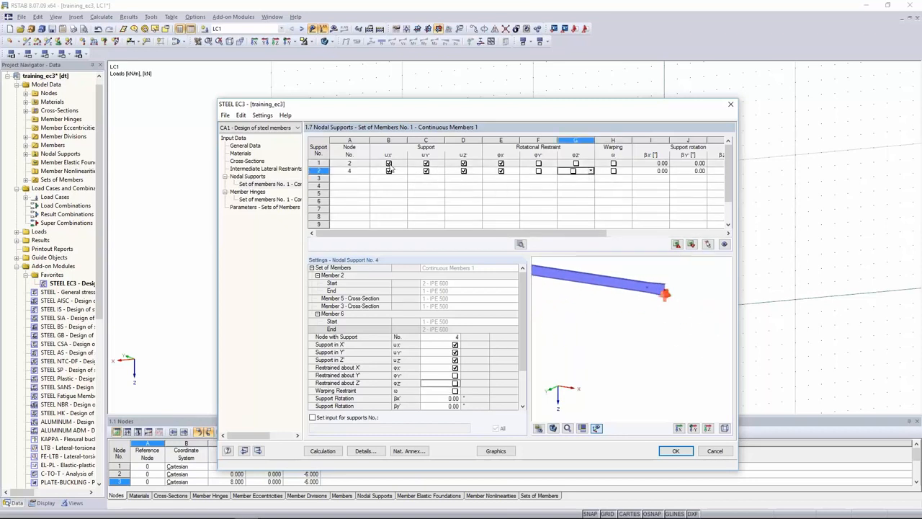
{"action": "left_click", "coordinate": [389, 171]}
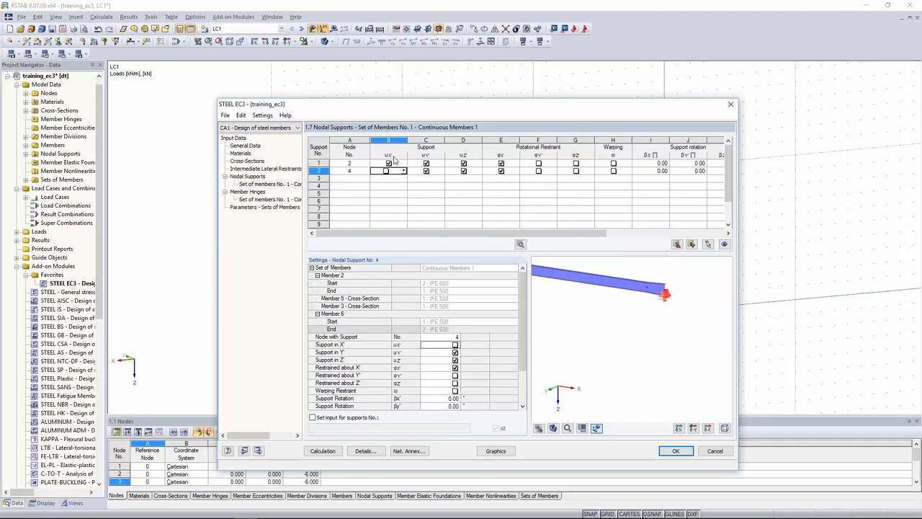
{"action": "left_click", "coordinate": [629, 294]}
{"action": "scroll", "coordinate": [629, 294], "scroll_direction": "down", "scroll_amount": 1}
{"action": "middle_click_drag", "start_coordinate": [616, 293], "coordinate": [624, 314]}
{"action": "scroll", "coordinate": [633, 303], "scroll_direction": "down", "scroll_amount": 2}
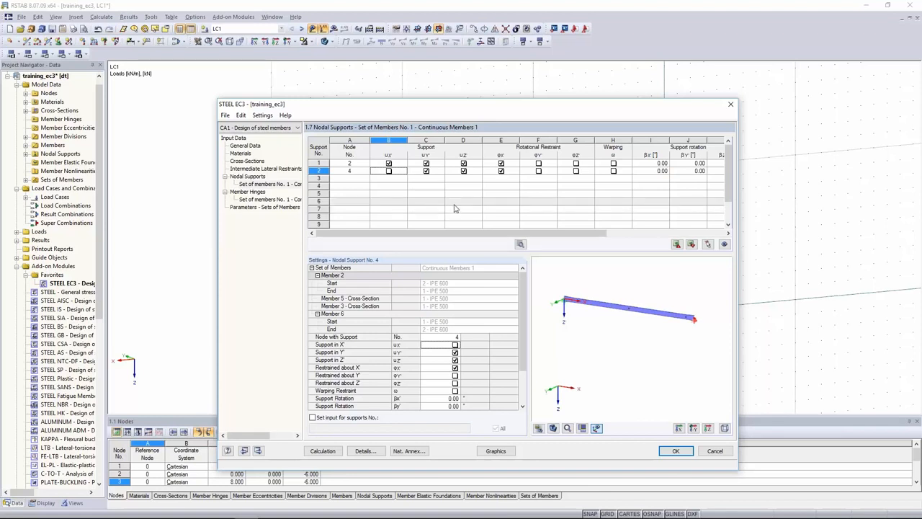
- Set the initial local bow imperfection of set of members No. 1 to L/250 and run the calculation
{"action": "left_click", "coordinate": [264, 207]}
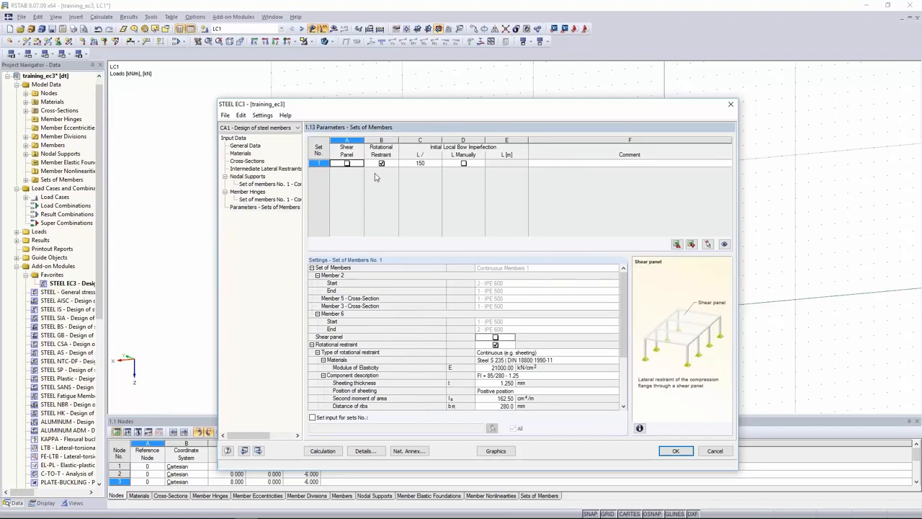
{"action": "left_click", "coordinate": [434, 162]}
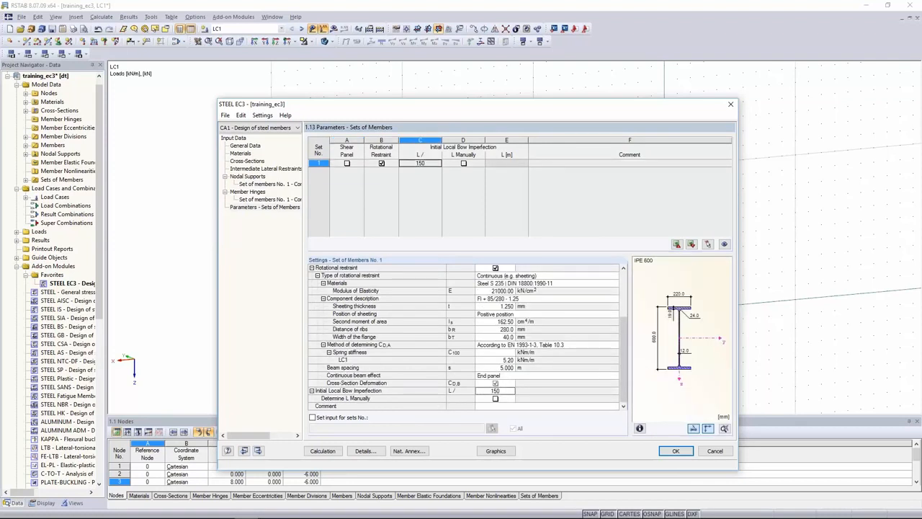
{"action": "double_click", "coordinate": [419, 164]}
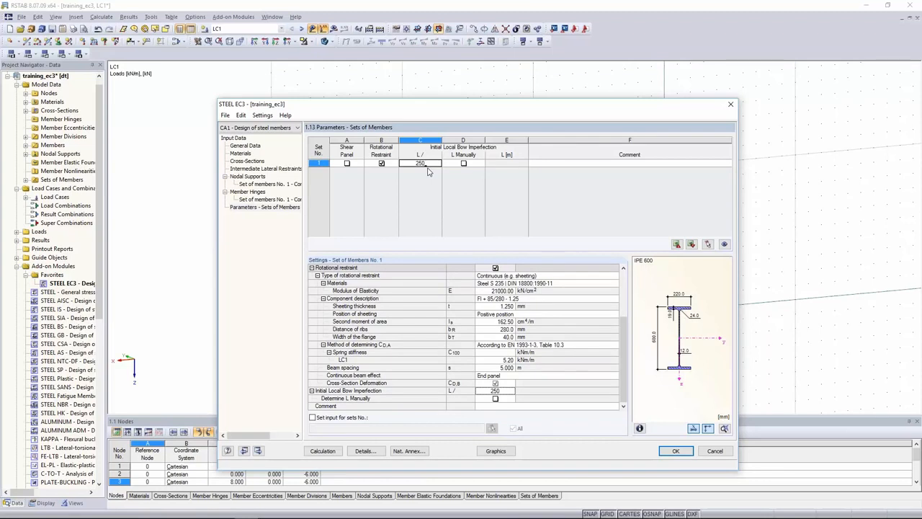
{"action": "left_click", "coordinate": [479, 164]}
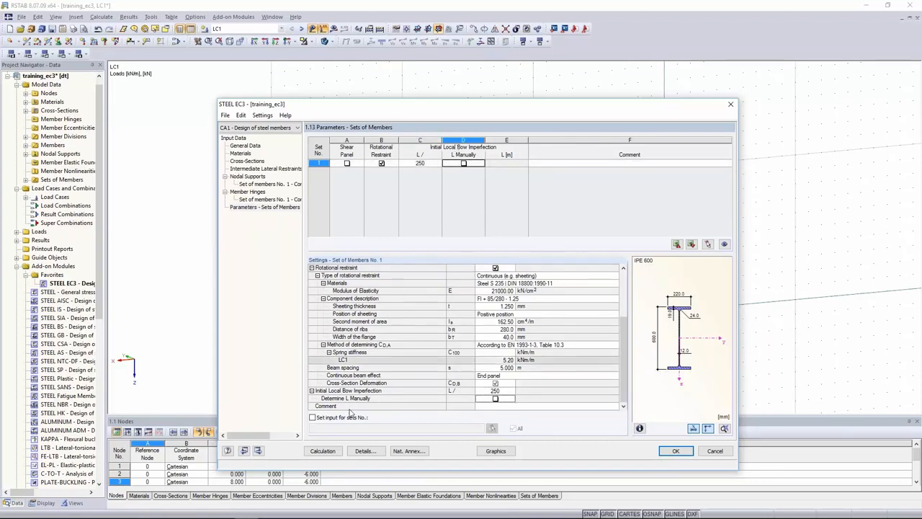
{"action": "left_click", "coordinate": [321, 452]}
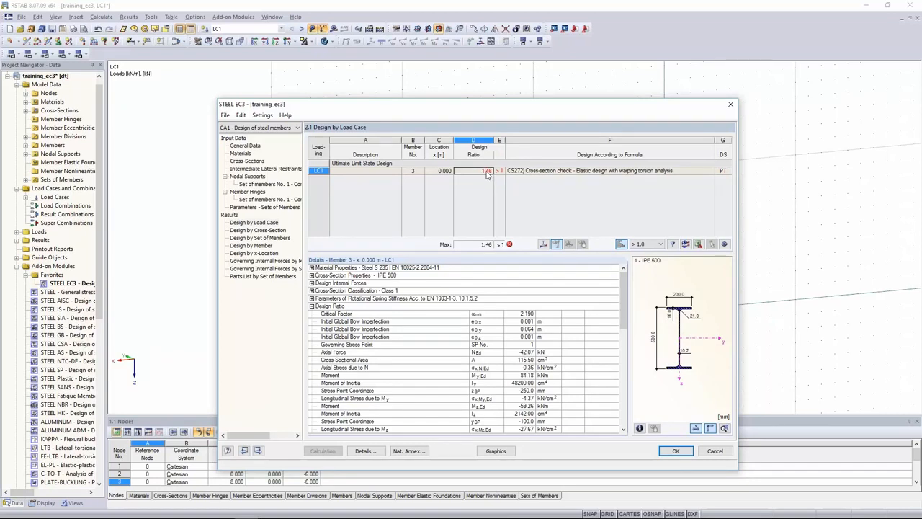
- Examine the critical factor and the initial global bow imperfections in the warping torsion design details for member 3
{"action": "left_click", "coordinate": [485, 172]}
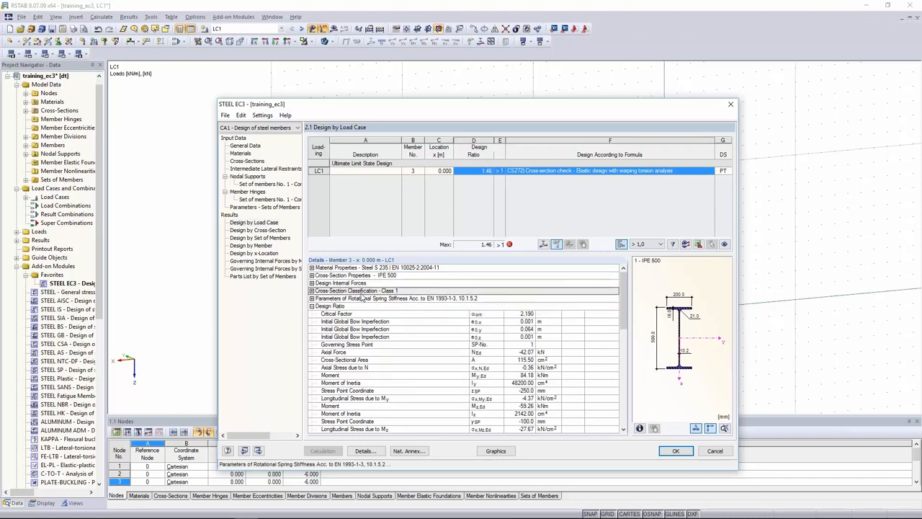
{"action": "left_click_drag", "start_coordinate": [624, 299], "coordinate": [625, 310]}
{"action": "left_click", "coordinate": [416, 304]}
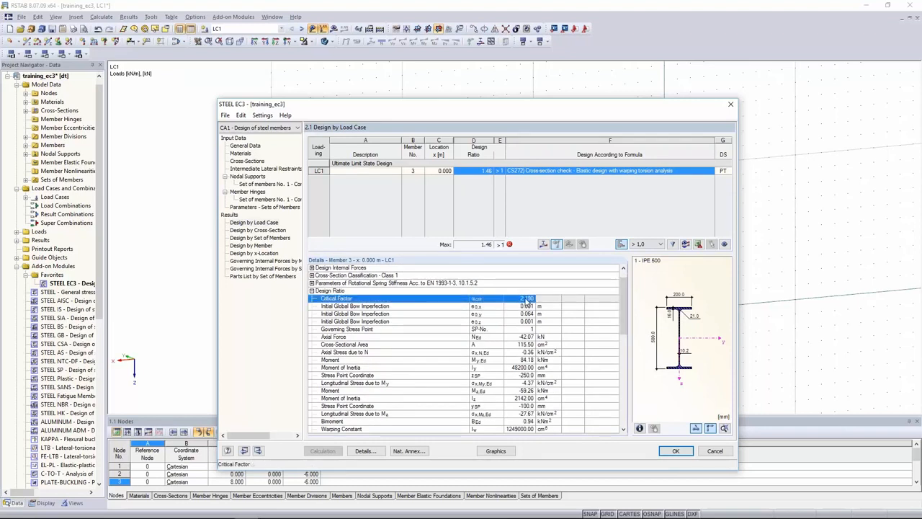
{"action": "left_click_drag", "start_coordinate": [524, 305], "coordinate": [479, 321]}
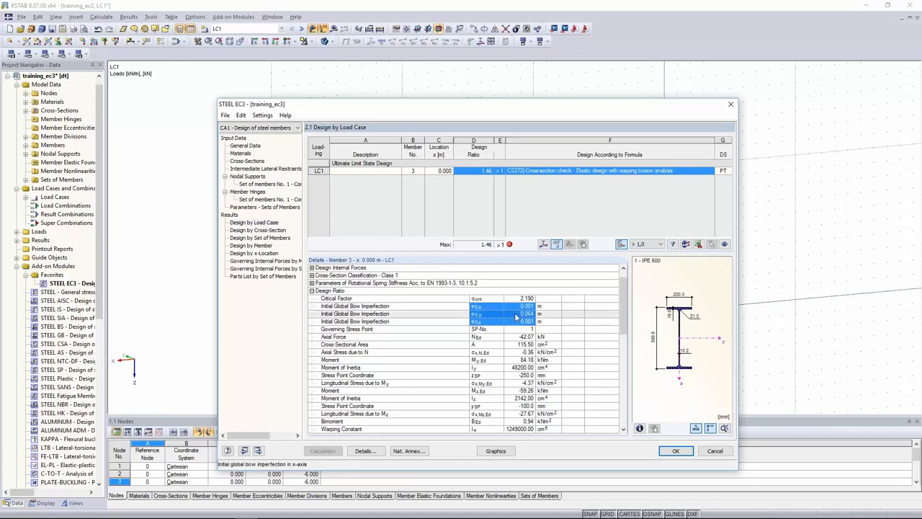
{"action": "left_click_drag", "start_coordinate": [517, 314], "coordinate": [384, 306]}
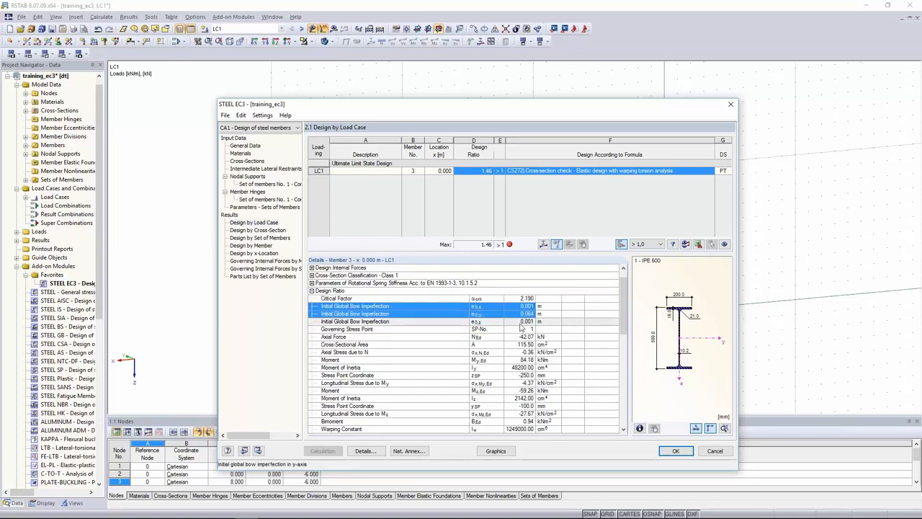
- Examine the individual design ratios by internal force and the design formula for member 3
{"action": "left_click_drag", "start_coordinate": [624, 309], "coordinate": [624, 399]}
{"action": "left_click_drag", "start_coordinate": [520, 337], "coordinate": [494, 407]}
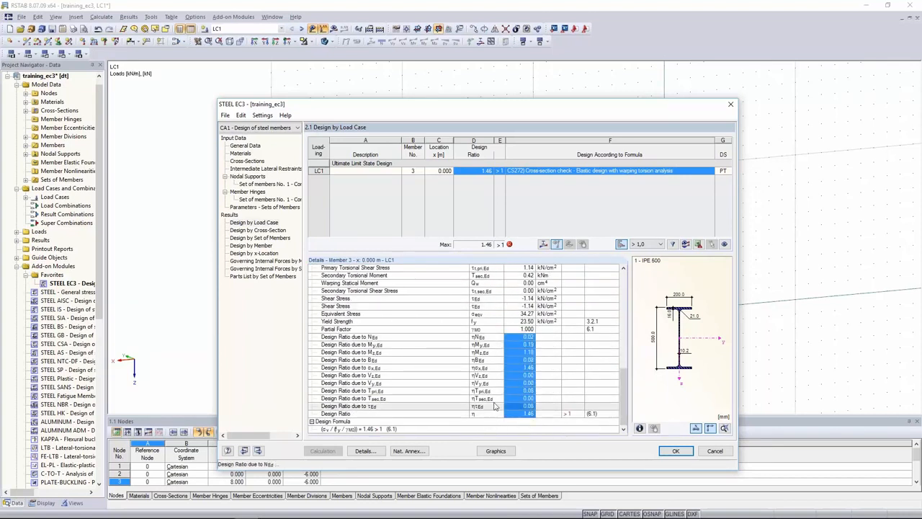
{"action": "left_click", "coordinate": [369, 336]}
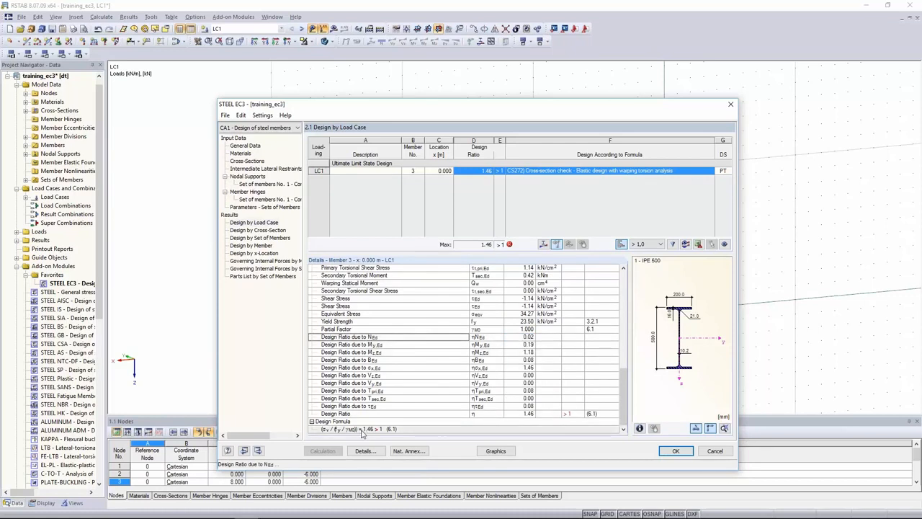
{"action": "left_click", "coordinate": [331, 430]}
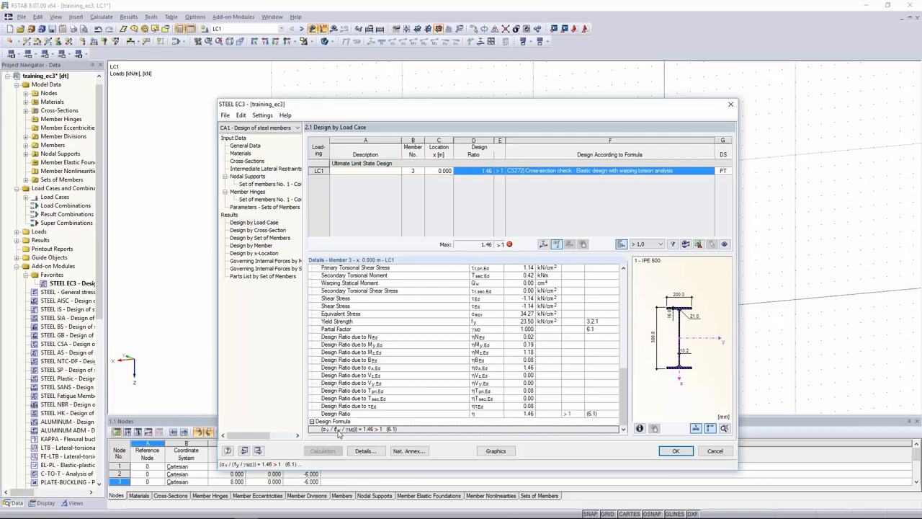
- Display the STEEL EC3 results on the model and show the warping torsion internal force N along the beam
{"action": "left_click", "coordinate": [495, 450]}
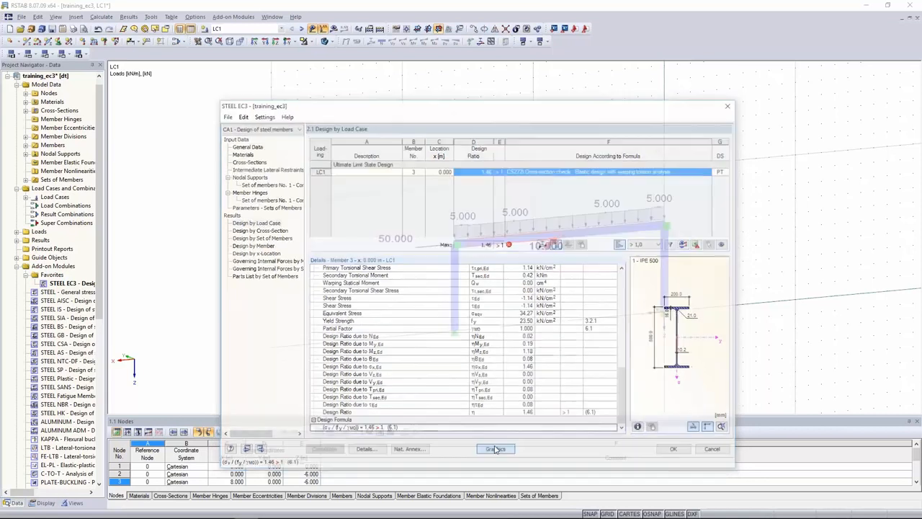
{"action": "middle_click_drag", "start_coordinate": [609, 161], "coordinate": [436, 180], "text": "ctrl"}
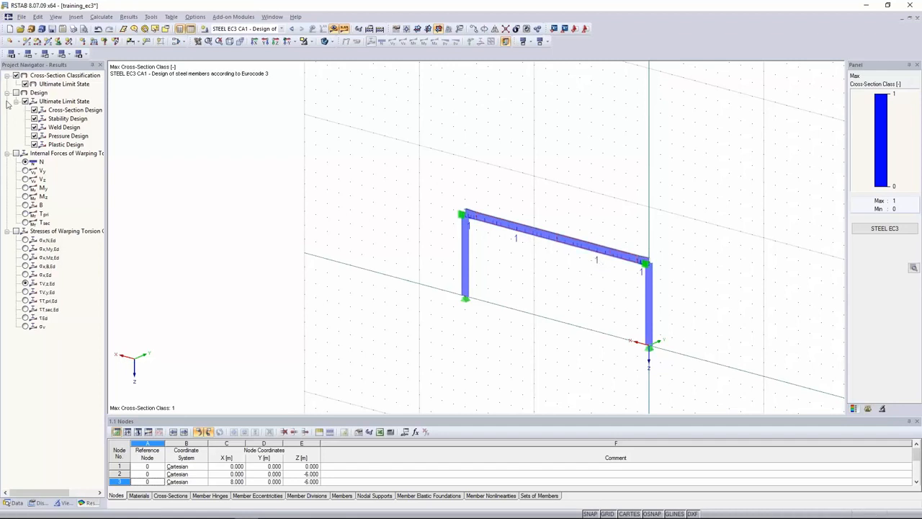
{"action": "left_click", "coordinate": [16, 153]}
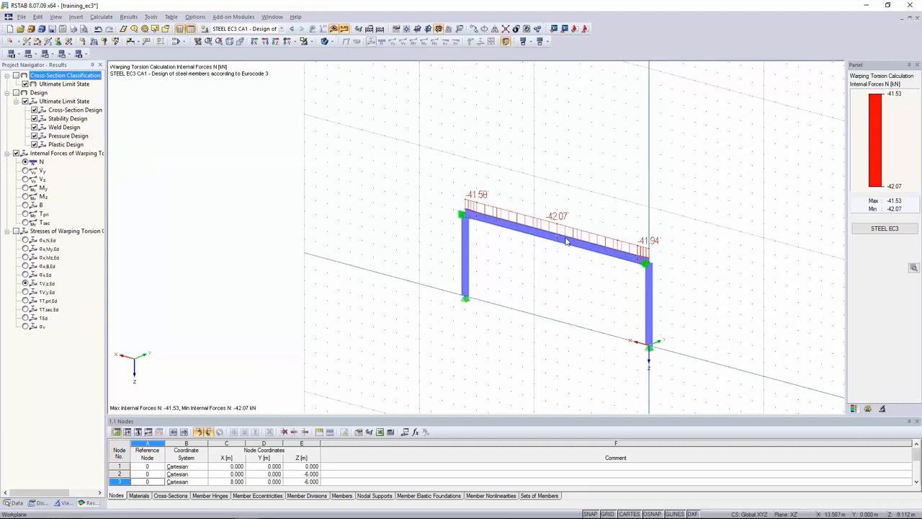
- Switch the model display from warping torsion internal forces to stresses, showing sigma-x,N,Ed and the equivalent stress sigma-v along the beam
{"action": "left_click", "coordinate": [26, 188]}
{"action": "left_click", "coordinate": [26, 162]}
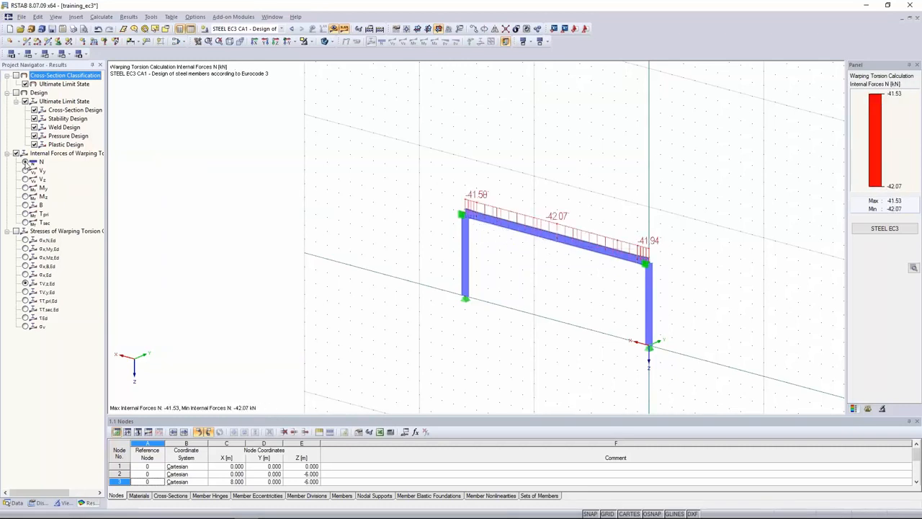
{"action": "left_click", "coordinate": [16, 231]}
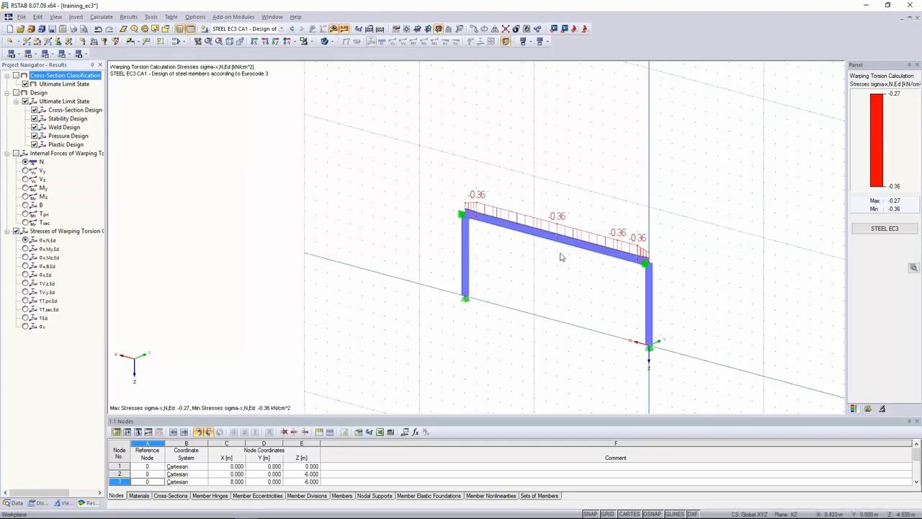
{"action": "left_click", "coordinate": [25, 326]}
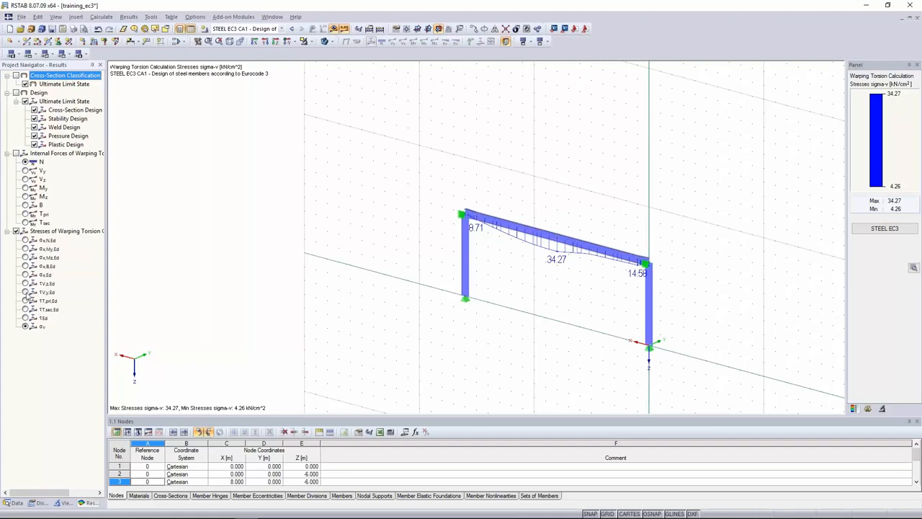
- Reopen the STEEL EC3 design results and locate the governing design point of member 3 on the model
{"action": "left_click", "coordinate": [885, 229]}
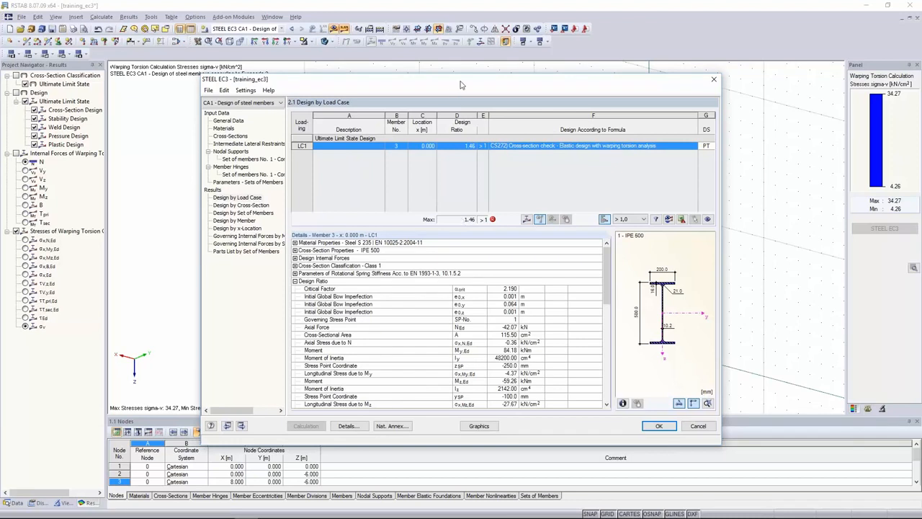
{"action": "left_click_drag", "start_coordinate": [461, 85], "coordinate": [457, 293]}
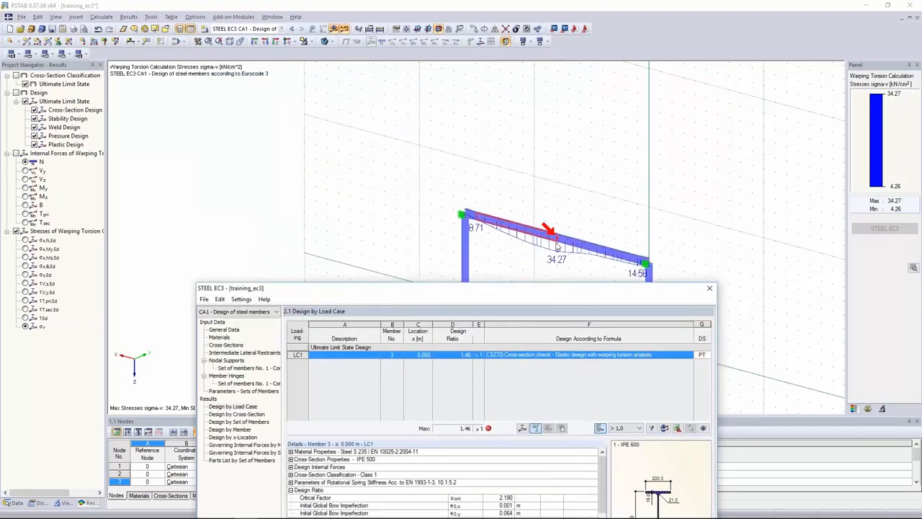
{"action": "left_click_drag", "start_coordinate": [552, 287], "coordinate": [554, 113]}
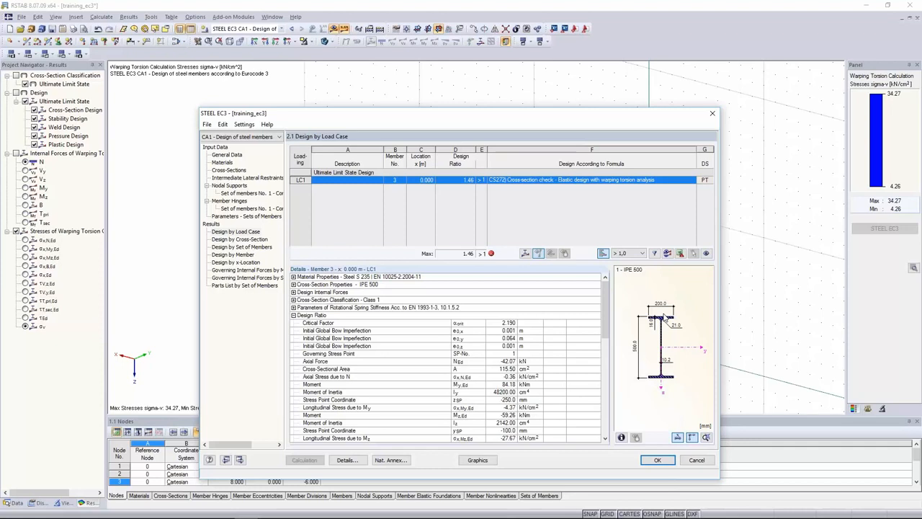
- Review the properties of the IPE 500 cross-section and return to the LC1 ratio and check formula in the design by load case
{"action": "left_click", "coordinate": [231, 170]}
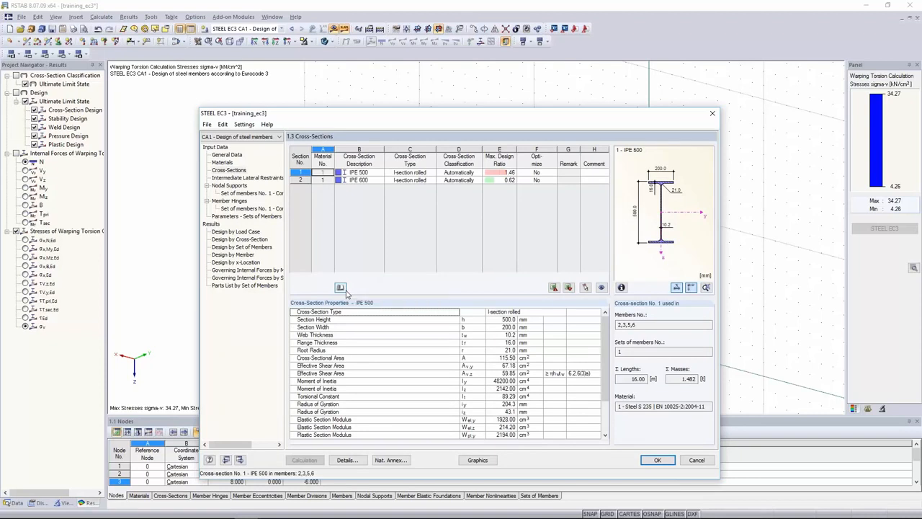
{"action": "left_click", "coordinate": [216, 216]}
{"action": "left_click", "coordinate": [210, 224]}
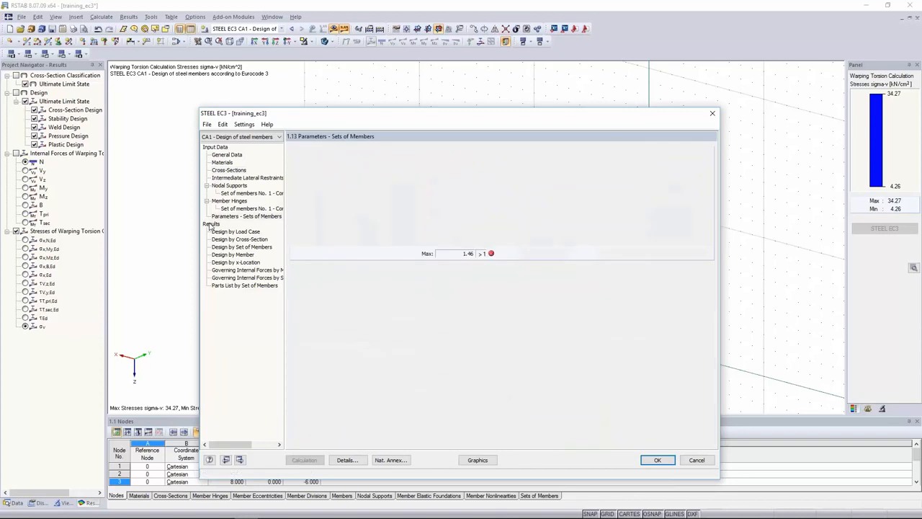
{"action": "left_click", "coordinate": [456, 180]}
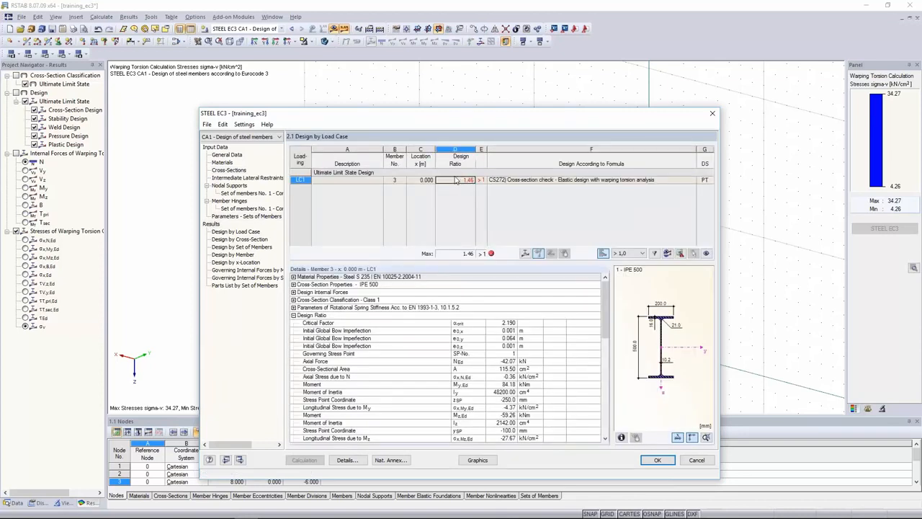
{"action": "left_click_drag", "start_coordinate": [569, 185], "coordinate": [374, 185]}
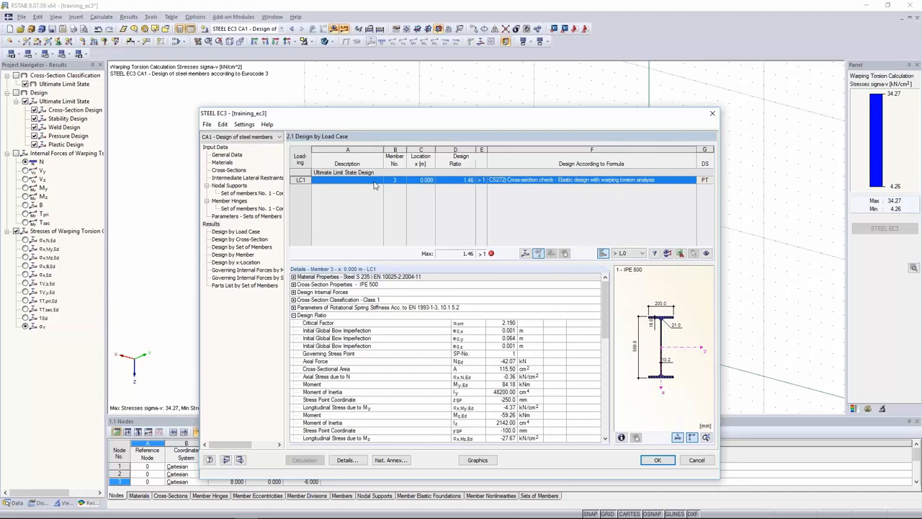
{"action": "left_click", "coordinate": [456, 179]}
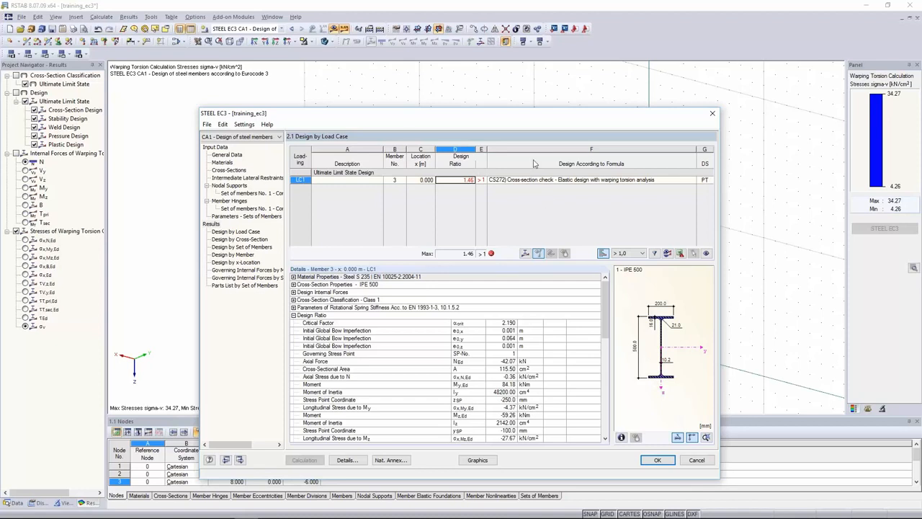
{"action": "mouse_move", "coordinate": [469, 181]}
{"action": "left_mouse_down"}
{"action": "mouse_move", "coordinate": [498, 181]}
{"action": "mouse_move", "coordinate": [475, 182]}
{"action": "mouse_move", "coordinate": [486, 182]}
{"action": "left_mouse_up"}
{"action": "left_click", "coordinate": [464, 181]}
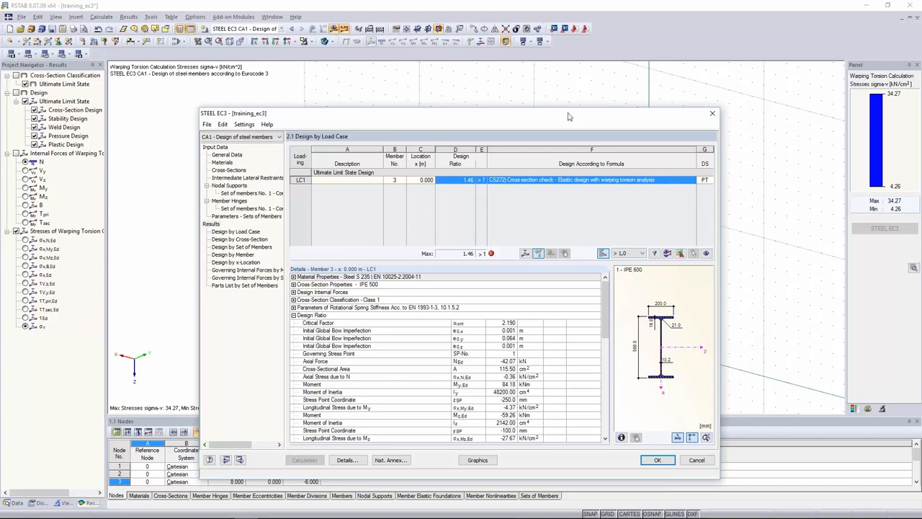
- Examine the final design ratio and the design formula at the end of the member 3 details
{"action": "left_click_drag", "start_coordinate": [569, 120], "coordinate": [562, 73]}
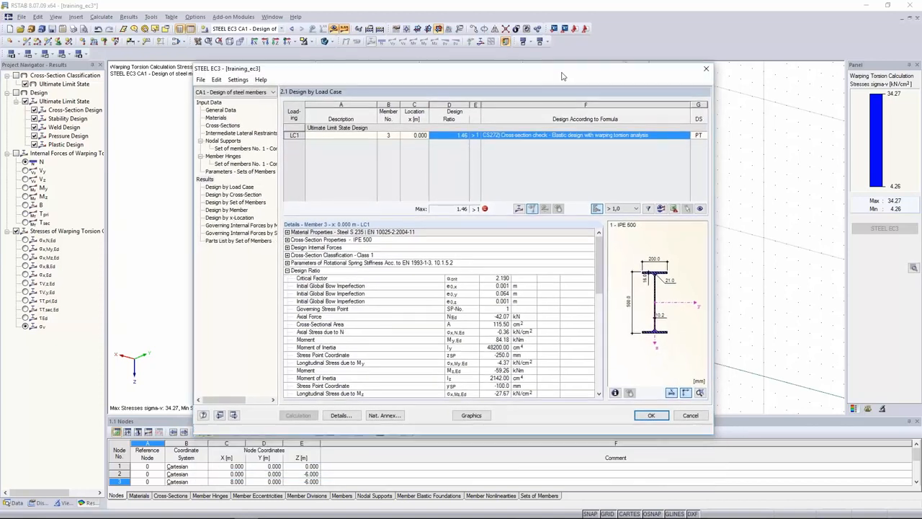
{"action": "left_click", "coordinate": [453, 136]}
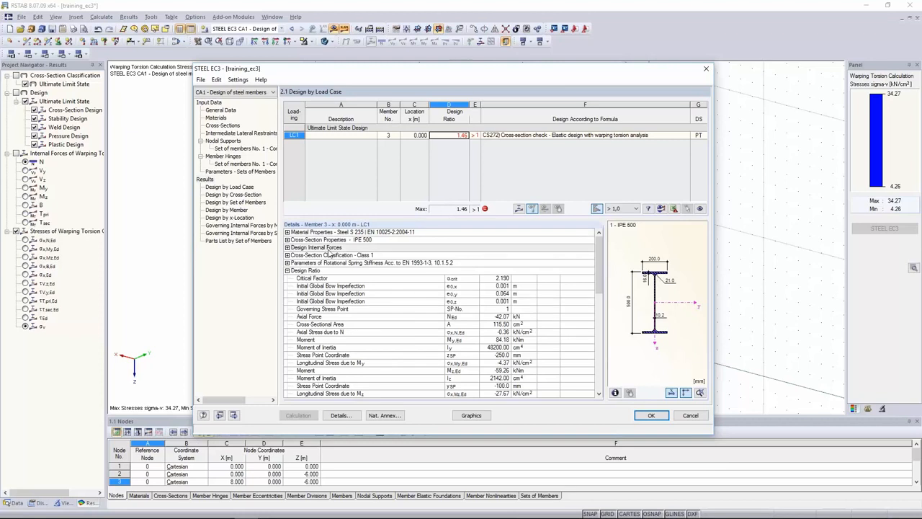
{"action": "left_click", "coordinate": [373, 258]}
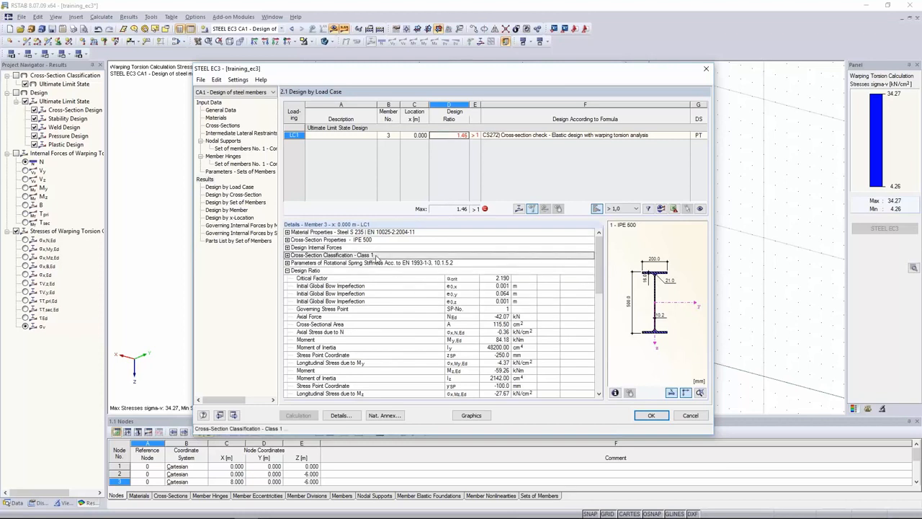
{"action": "left_click_drag", "start_coordinate": [599, 263], "coordinate": [597, 361]}
{"action": "left_click", "coordinate": [317, 394]}
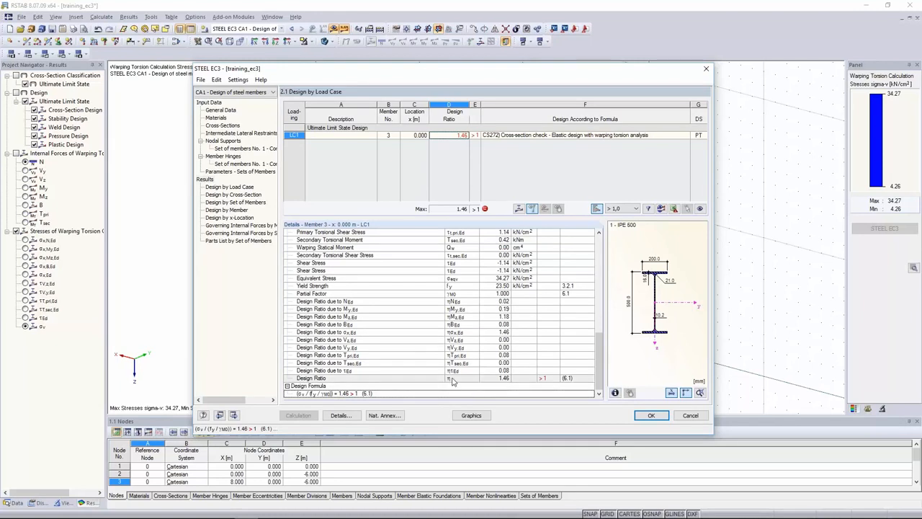
- Enable the advanced plastic design checks for Class 1 and 2 cross-sections only, with the Simplex Method
{"action": "left_click", "coordinate": [339, 416]}
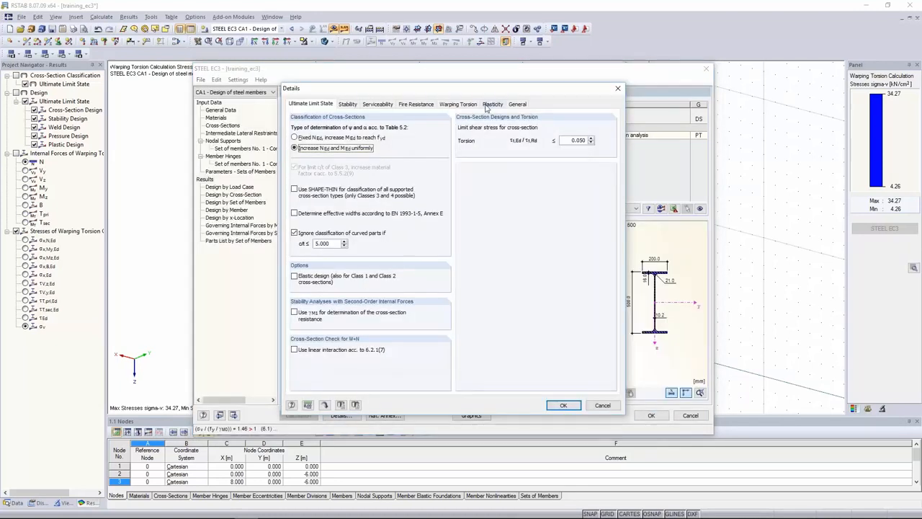
{"action": "left_click", "coordinate": [493, 106]}
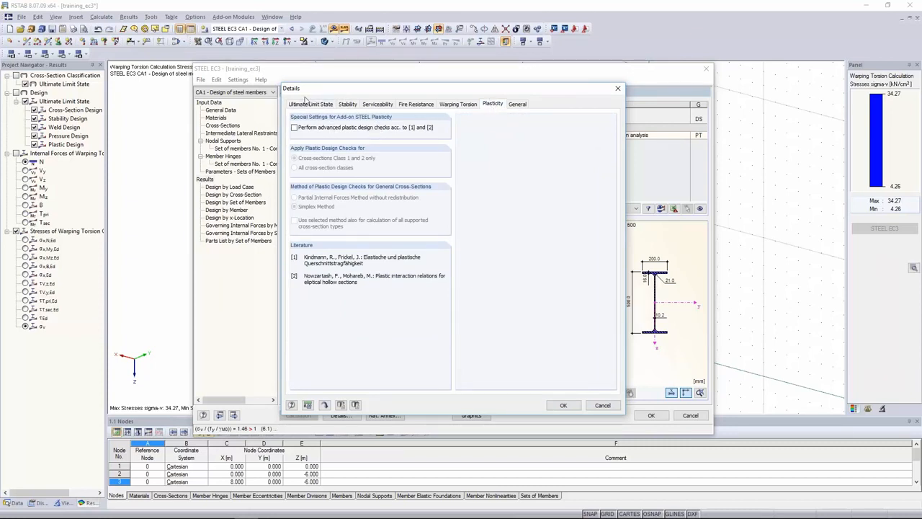
{"action": "left_click", "coordinate": [302, 129]}
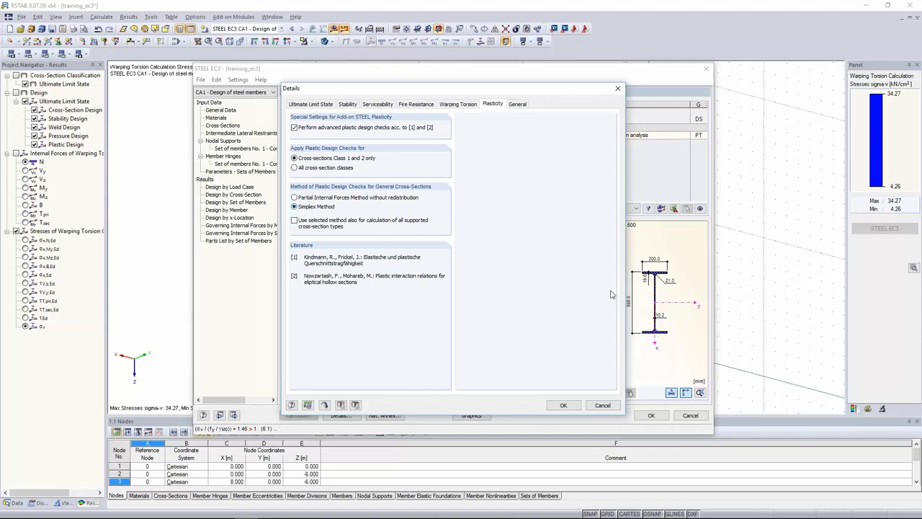
{"action": "left_click", "coordinate": [562, 405]}
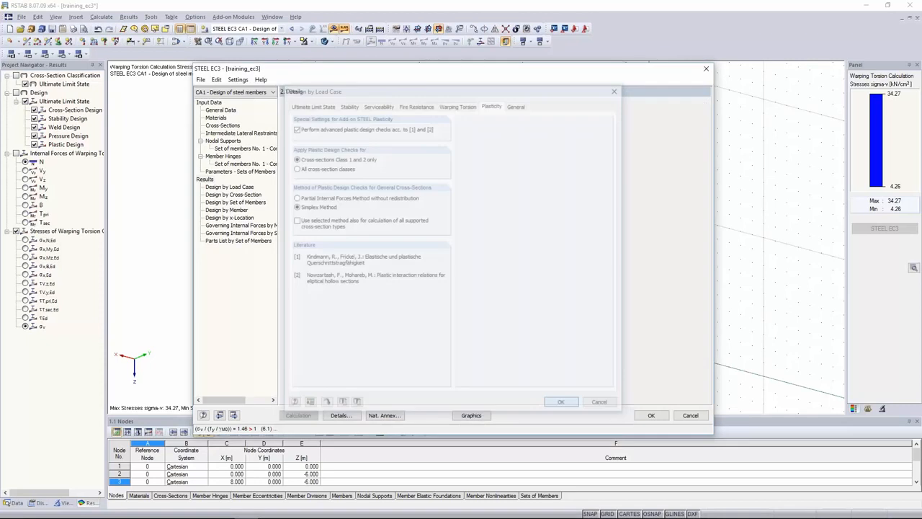
- Check the nodal supports of set of members No. 1 and the warping torsion settings, and rerun the calculation
{"action": "left_click", "coordinate": [245, 150]}
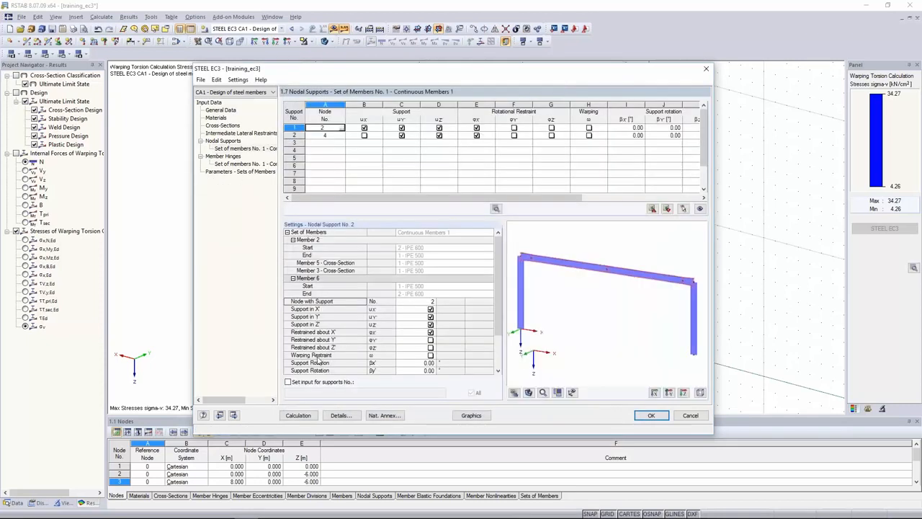
{"action": "left_click", "coordinate": [341, 416]}
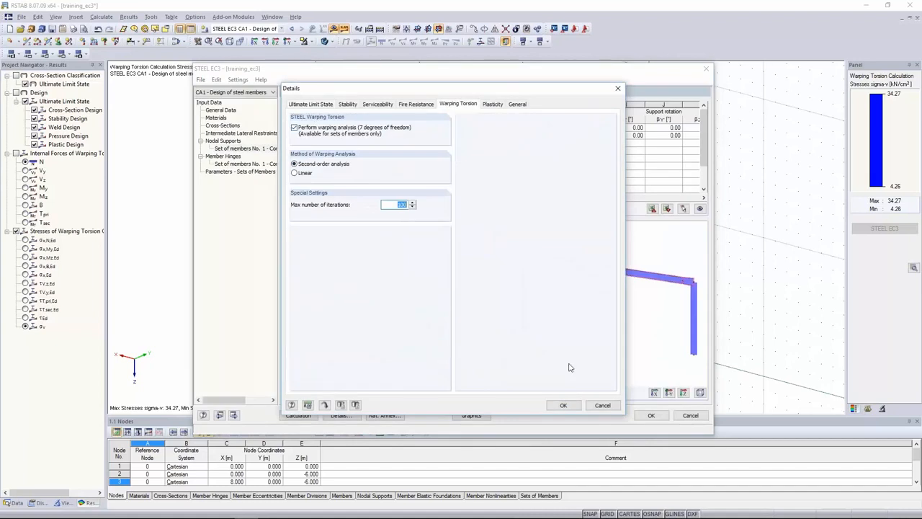
{"action": "left_click", "coordinate": [602, 407]}
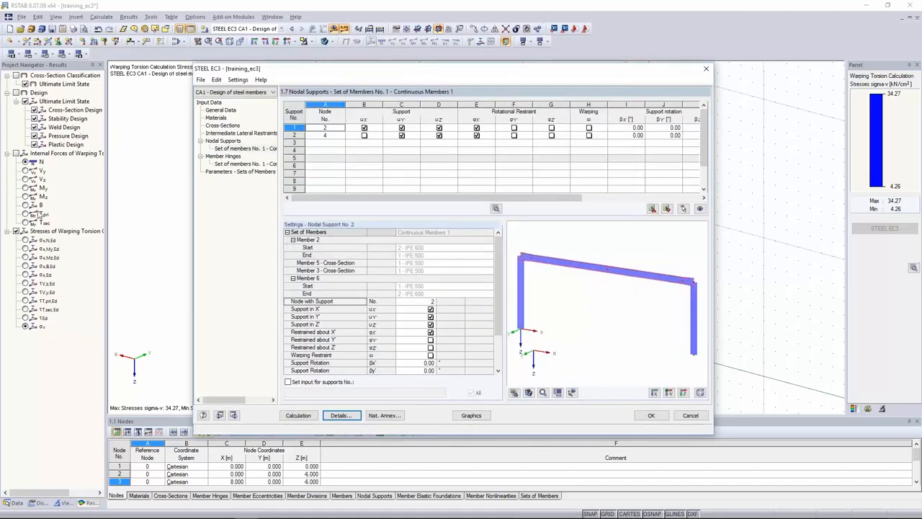
{"action": "left_click", "coordinate": [314, 354]}
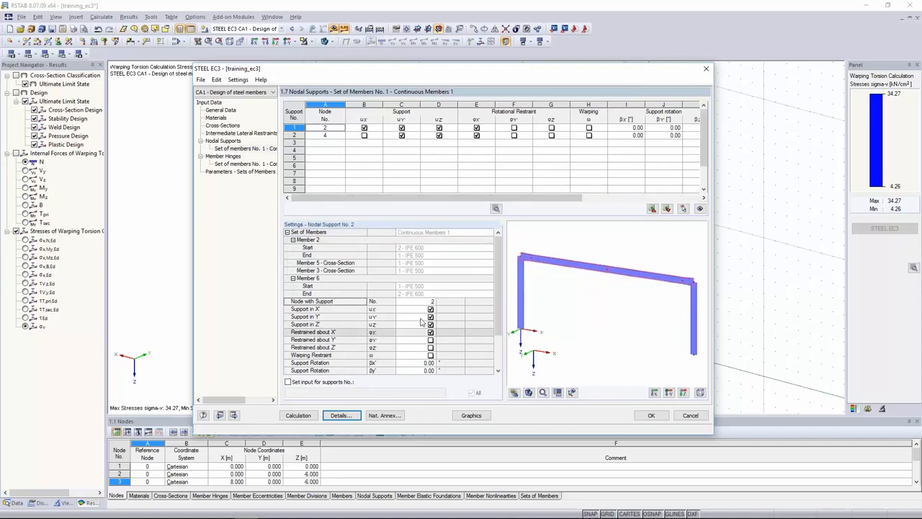
{"action": "left_click", "coordinate": [312, 417]}
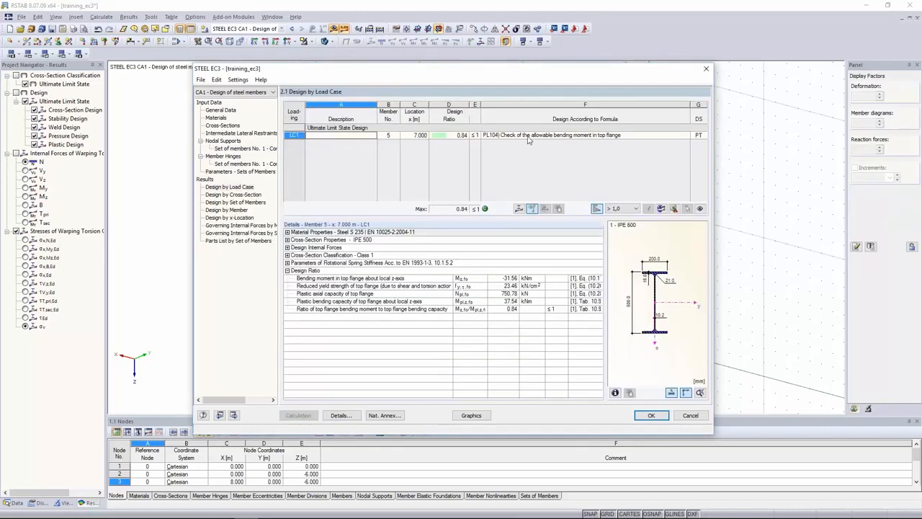
- View the mode shape of the LC1 design from an oblique angle with a display factor of 0.52
{"action": "left_click", "coordinate": [355, 137]}
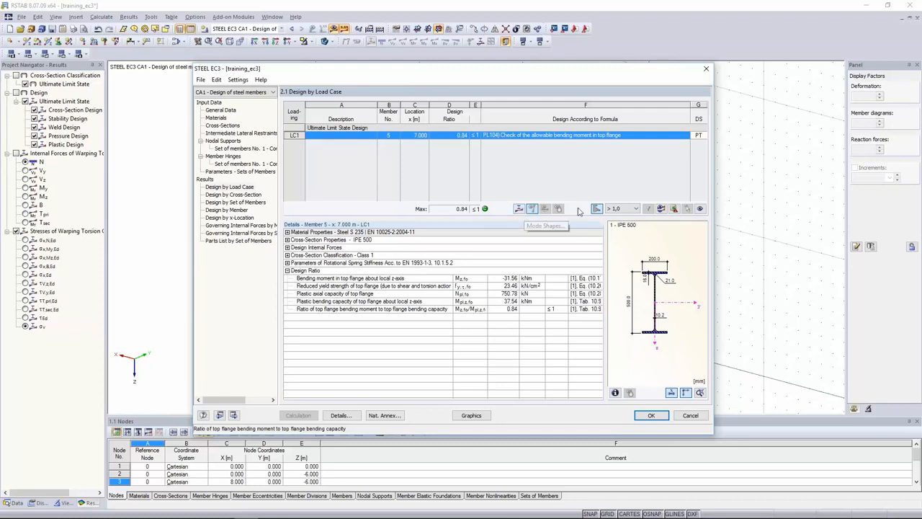
{"action": "left_click", "coordinate": [519, 209]}
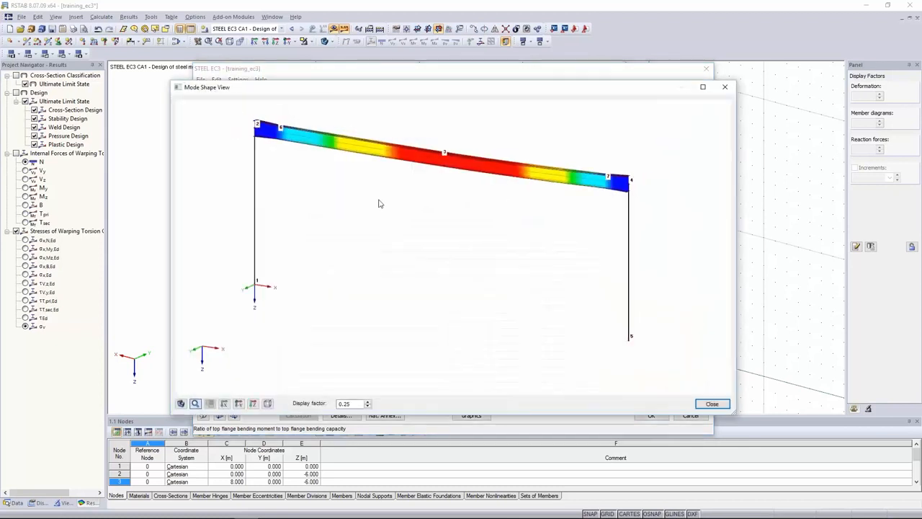
{"action": "left_click", "coordinate": [368, 406]}
{"action": "left_click", "coordinate": [367, 401]}
{"action": "left_click", "coordinate": [367, 402]}
{"action": "middle_click_drag", "start_coordinate": [525, 211], "coordinate": [385, 128]}
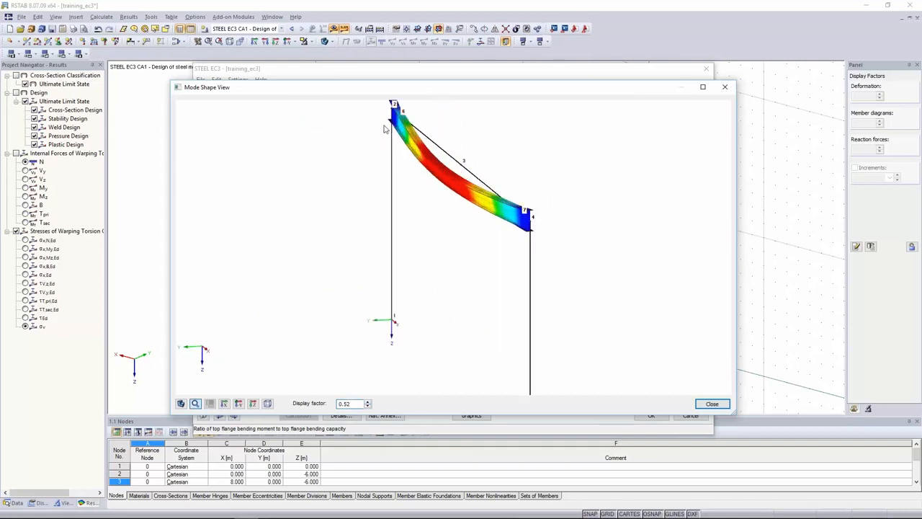
{"action": "left_click", "coordinate": [712, 404]}
- Review the nodal supports, bow imperfection parameters and plasticity settings once more, and return to the design by load case
{"action": "left_click", "coordinate": [444, 138]}
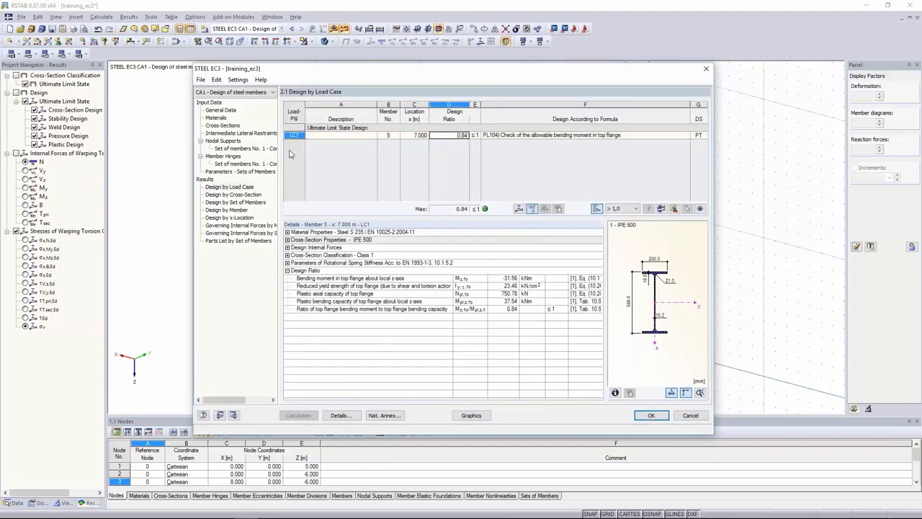
{"action": "left_click", "coordinate": [256, 149]}
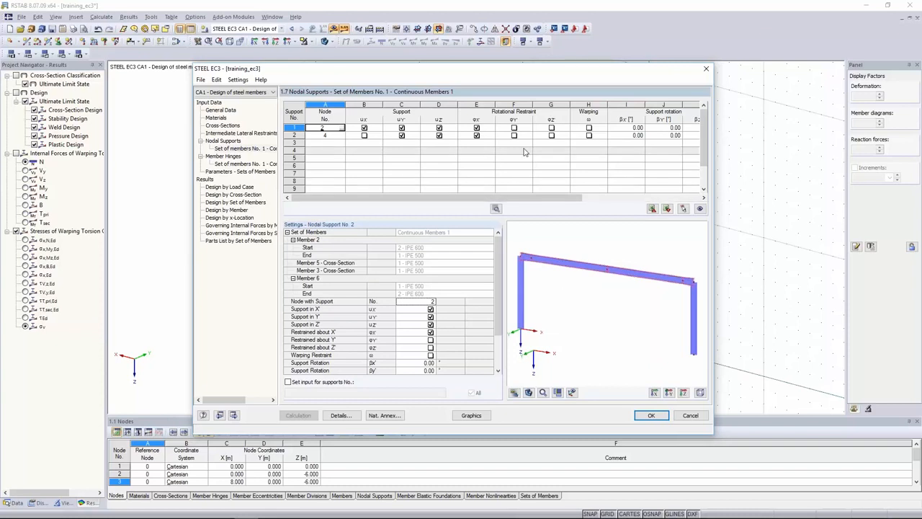
{"action": "left_click", "coordinate": [229, 172]}
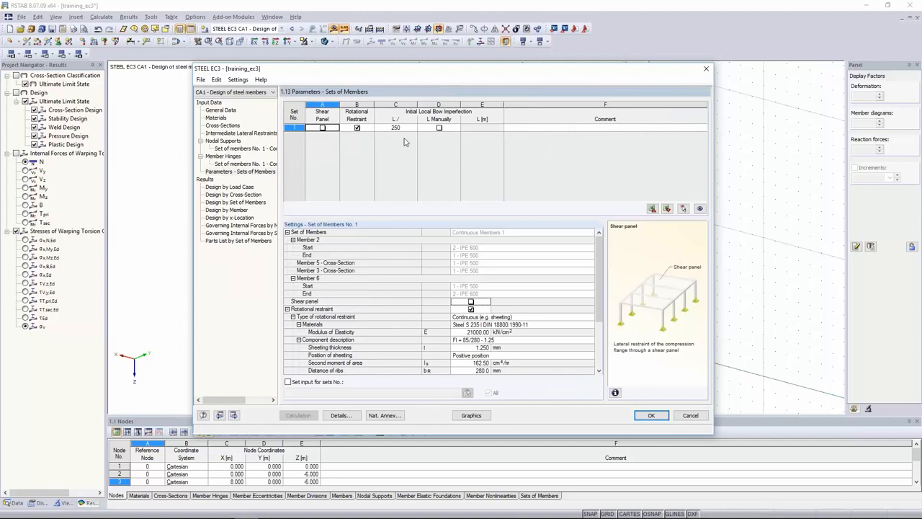
{"action": "left_click", "coordinate": [340, 415]}
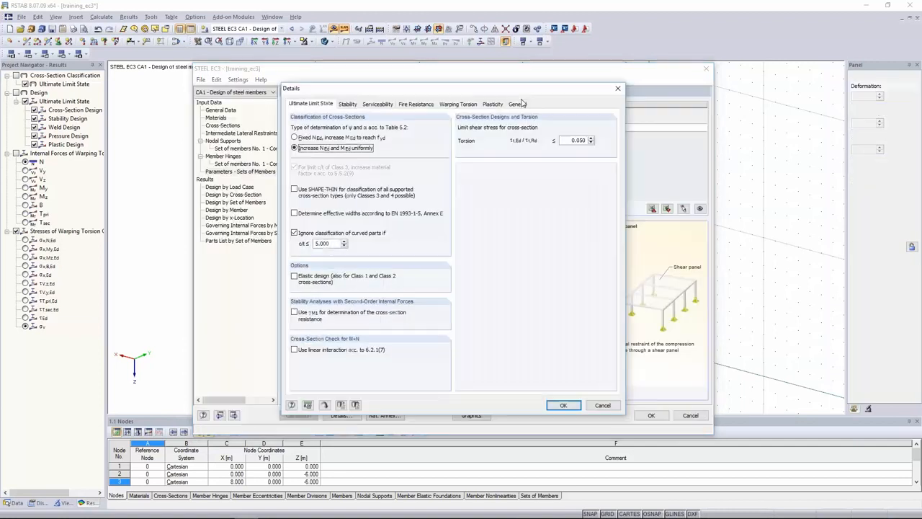
{"action": "left_click", "coordinate": [493, 105]}
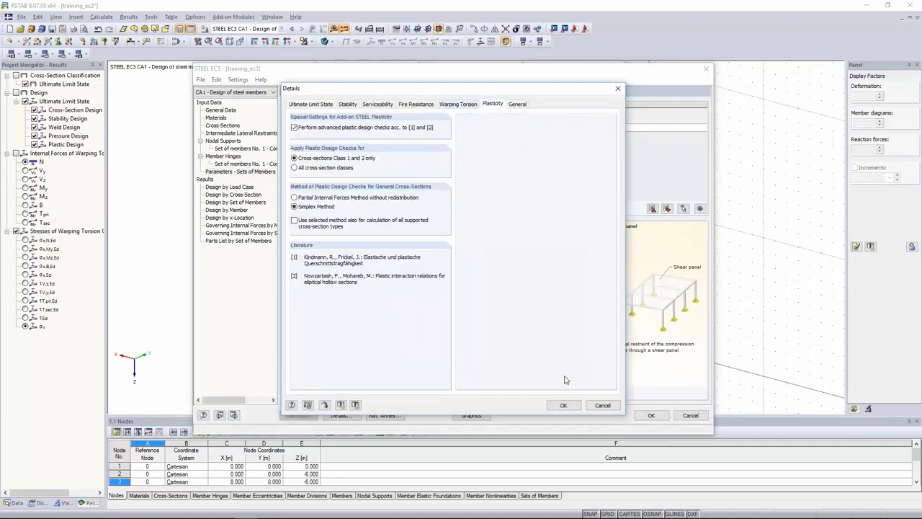
{"action": "left_click", "coordinate": [564, 404]}
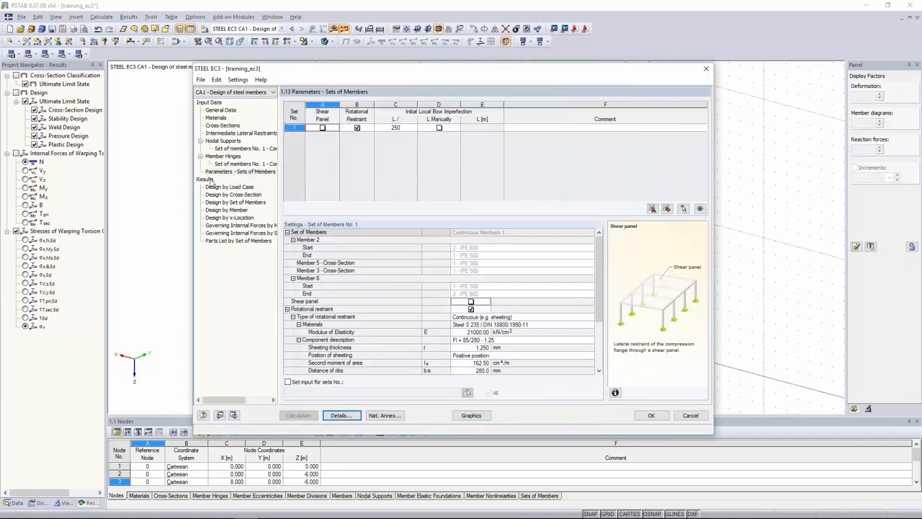
{"action": "left_click", "coordinate": [210, 185]}
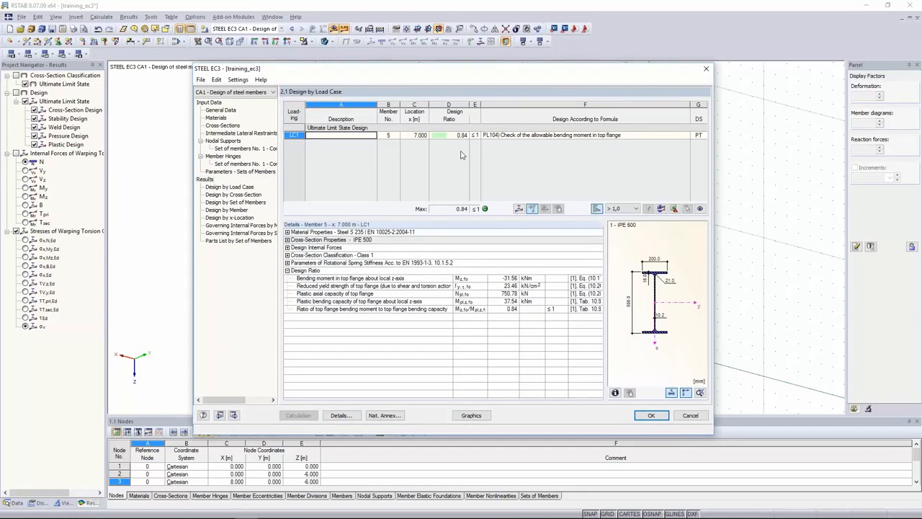
- Recheck the nodal supports of set of members No. 1, the LC1 design results, and the warping torsion and plasticity settings
{"action": "left_click_drag", "start_coordinate": [481, 78], "coordinate": [469, 77]}
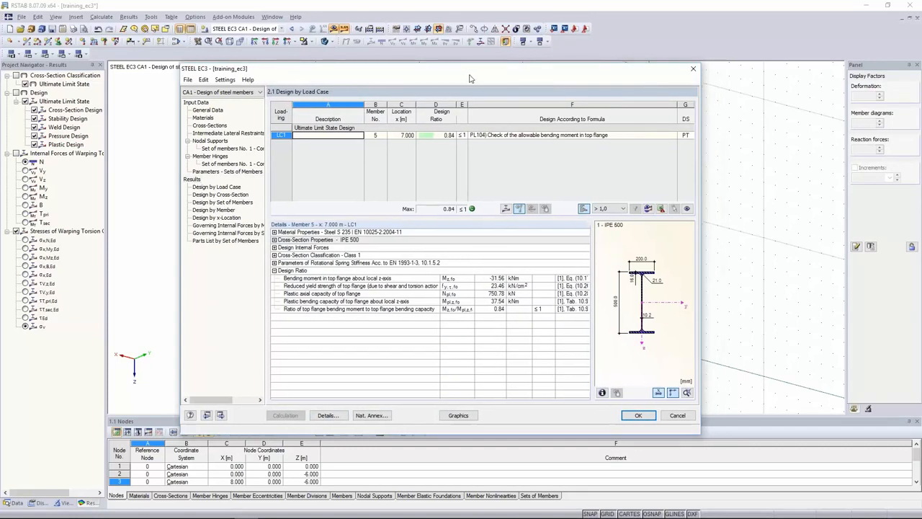
{"action": "left_click", "coordinate": [240, 149]}
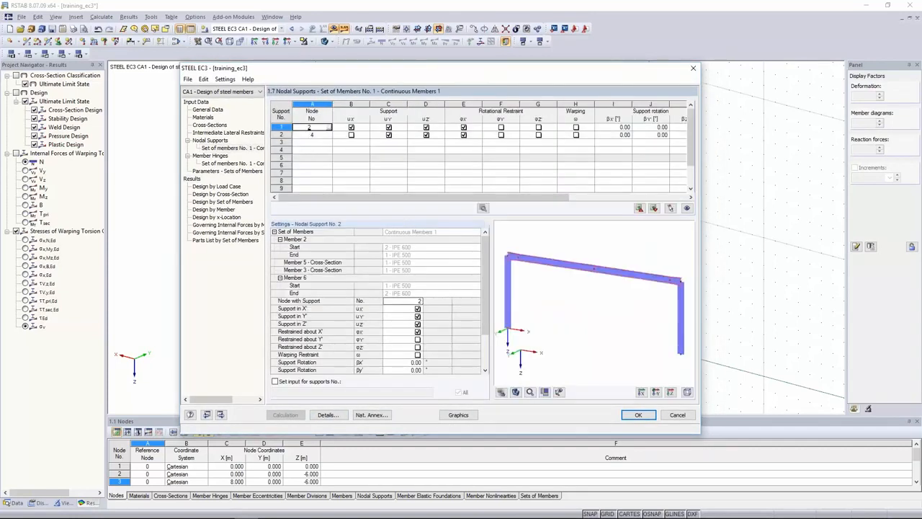
{"action": "left_click", "coordinate": [186, 179]}
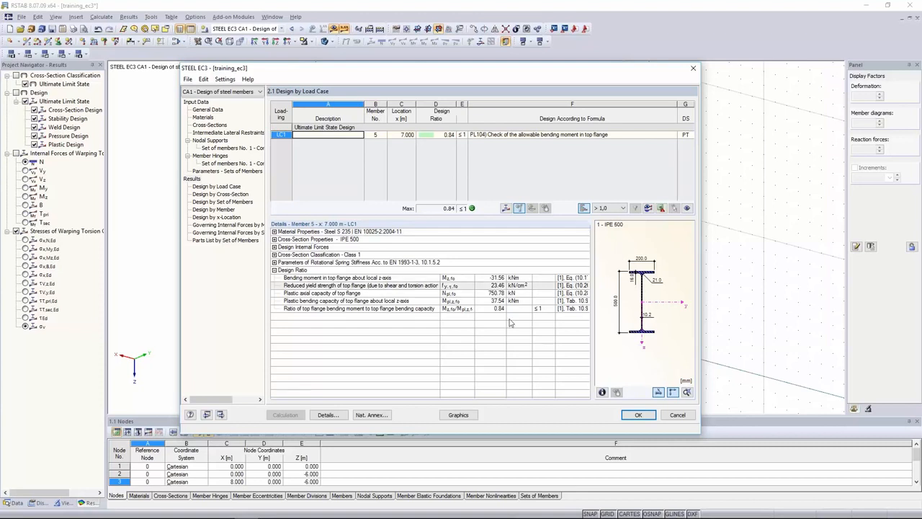
{"action": "left_click", "coordinate": [328, 414]}
{"action": "left_click", "coordinate": [445, 103]}
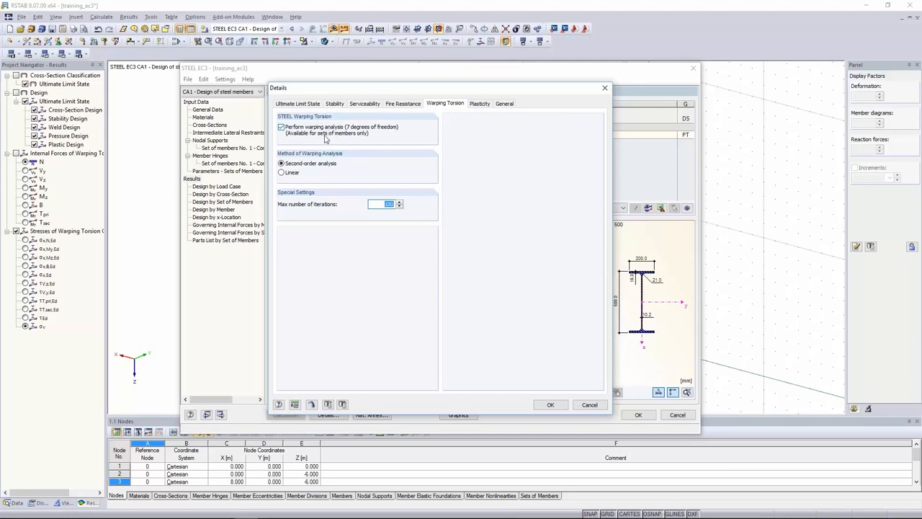
{"action": "left_click", "coordinate": [480, 104]}
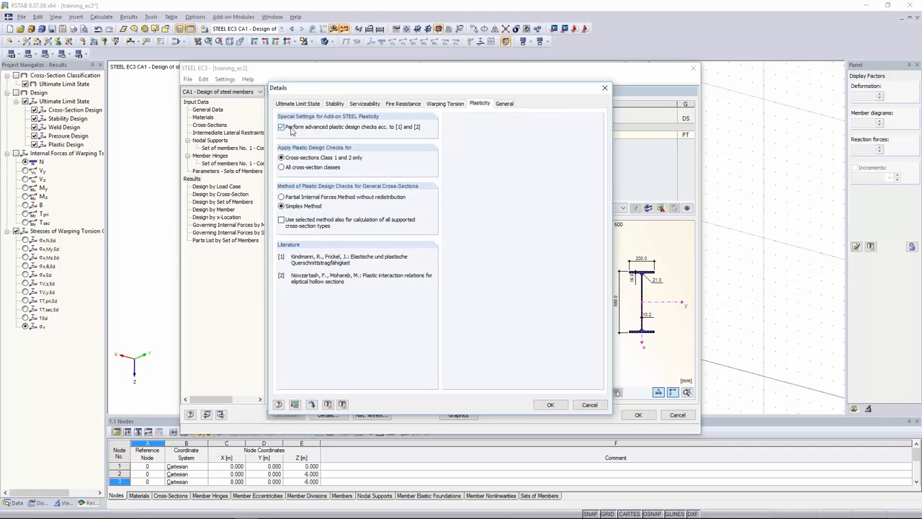
{"action": "left_click", "coordinate": [605, 88]}
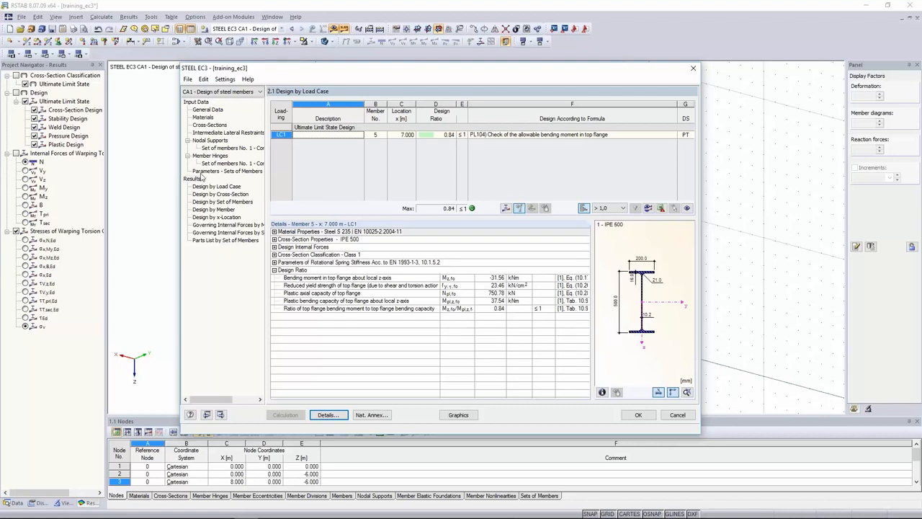
- Switch to the web browser and open the Downloads & Info page of the Dlubal website
{"action": "key", "text": "alt+Tab"}
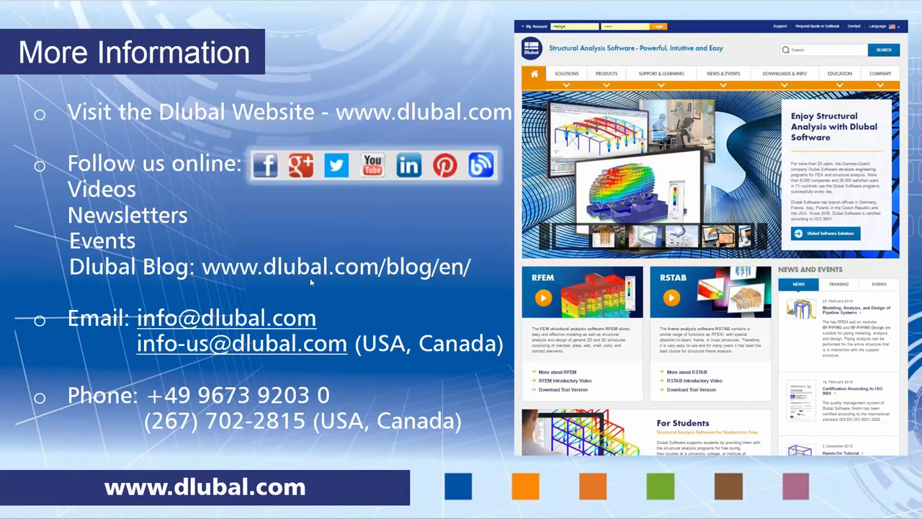
{"action": "key", "text": "alt+Tab"}
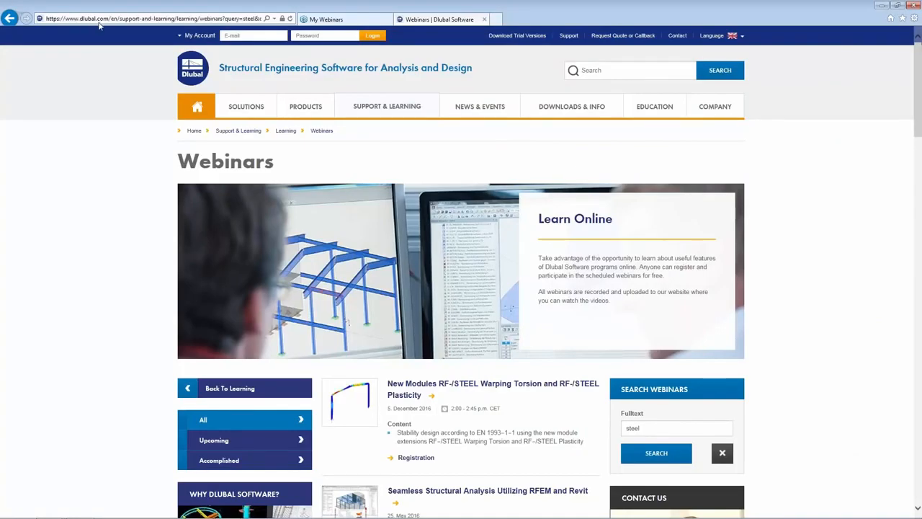
{"action": "mouse_move", "coordinate": [552, 107]}
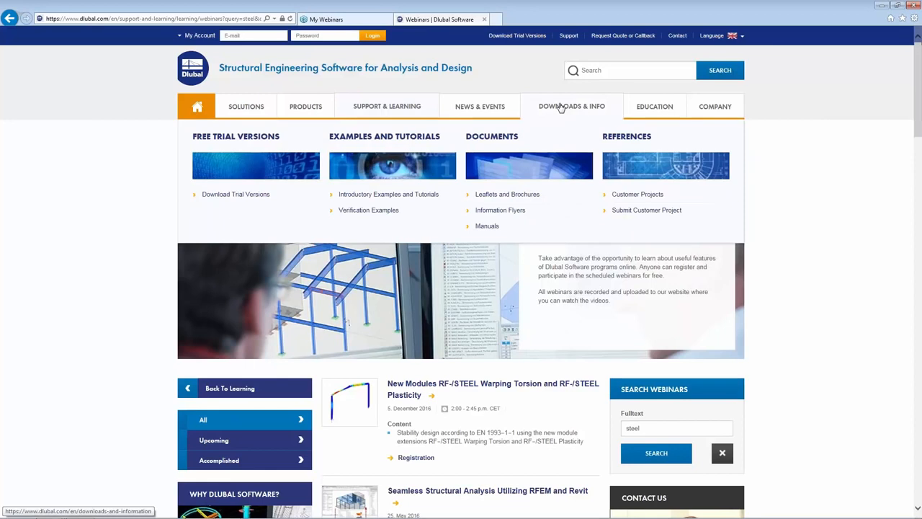
{"action": "left_click", "coordinate": [561, 107]}
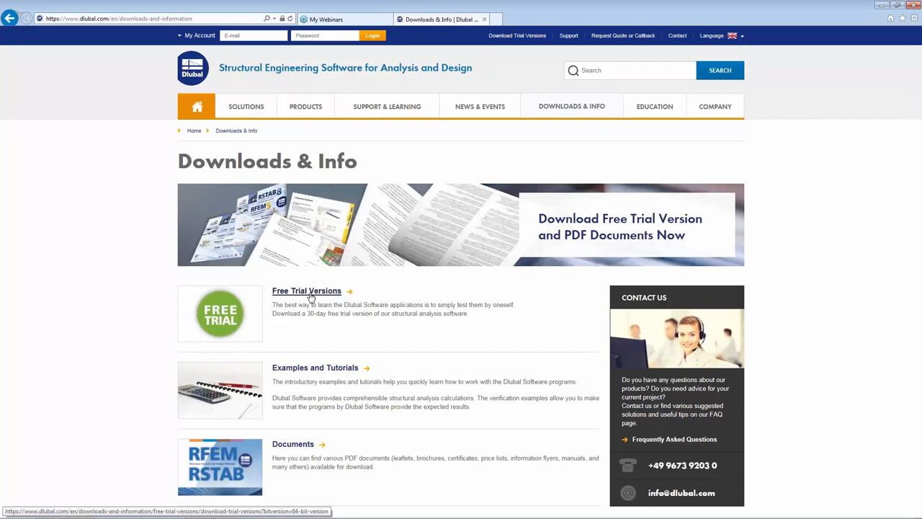
- Open the website's Webinars page, search the webinars for "steel" and look through the listed recordings
{"action": "mouse_move", "coordinate": [382, 112]}
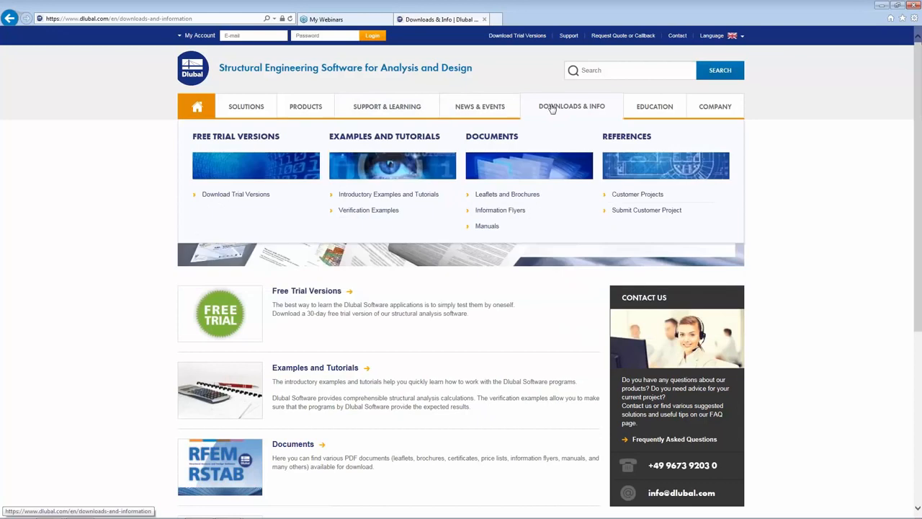
{"action": "mouse_move", "coordinate": [489, 108]}
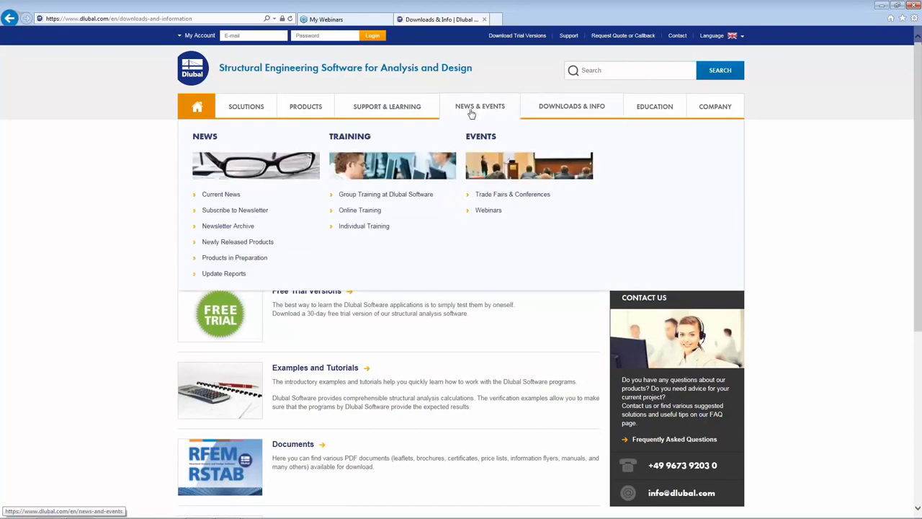
{"action": "left_click", "coordinate": [489, 211]}
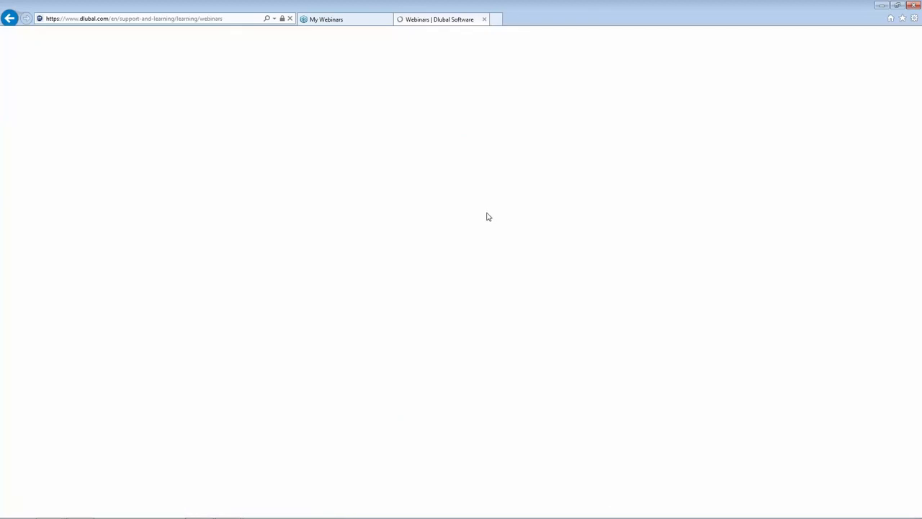
{"action": "scroll", "coordinate": [494, 374], "scroll_direction": "down", "scroll_amount": 2}
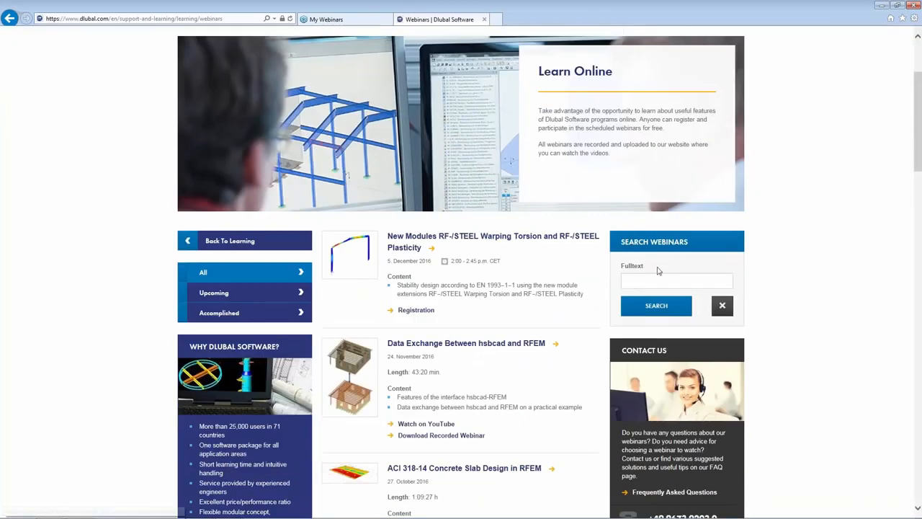
{"action": "left_click", "coordinate": [631, 279]}
{"action": "type", "text": "steel"}
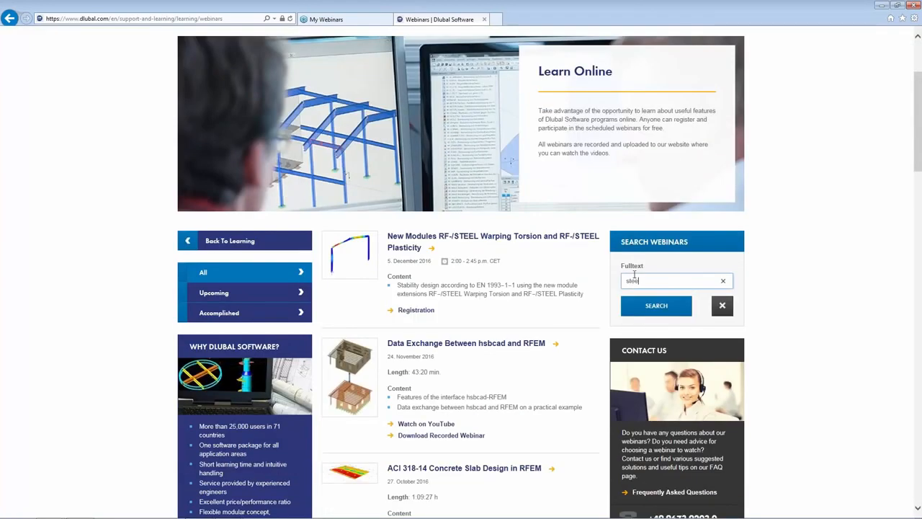
{"action": "key", "text": "Return"}
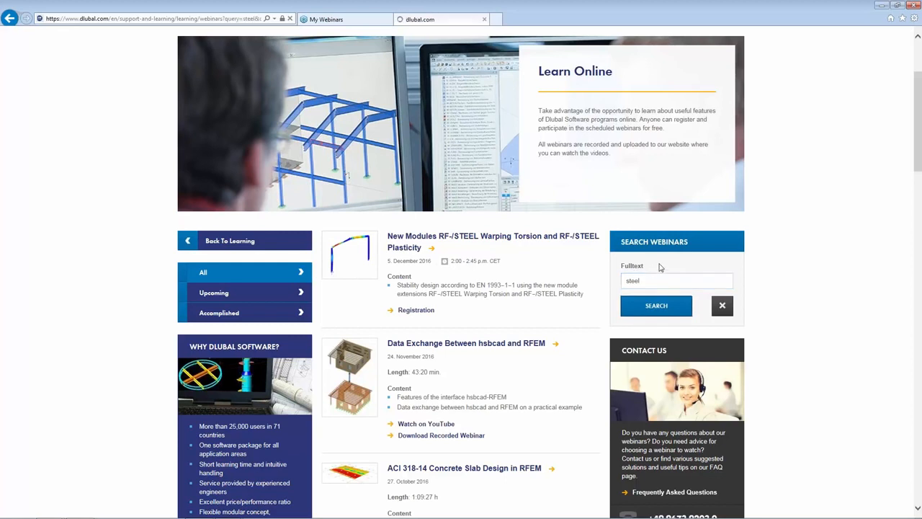
{"action": "scroll", "coordinate": [441, 418], "scroll_direction": "down", "scroll_amount": 3}
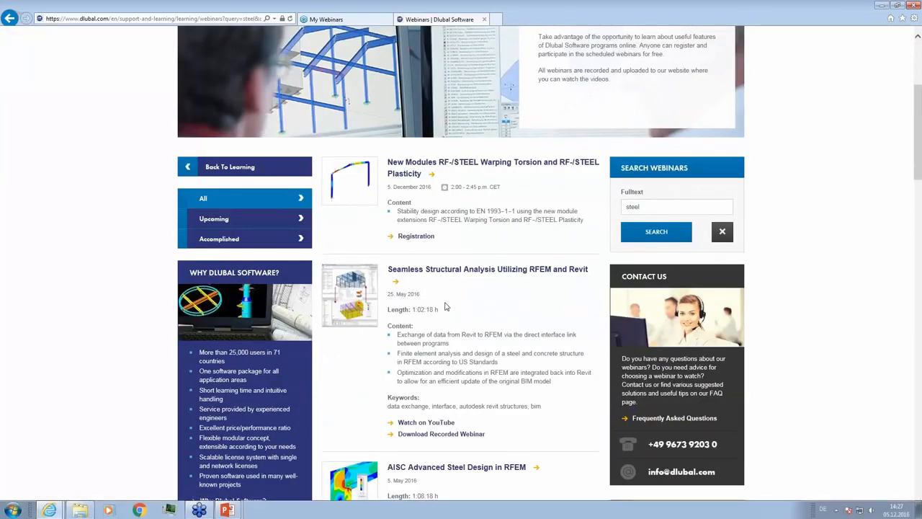
{"action": "scroll", "coordinate": [438, 360], "scroll_direction": "down", "scroll_amount": 10}
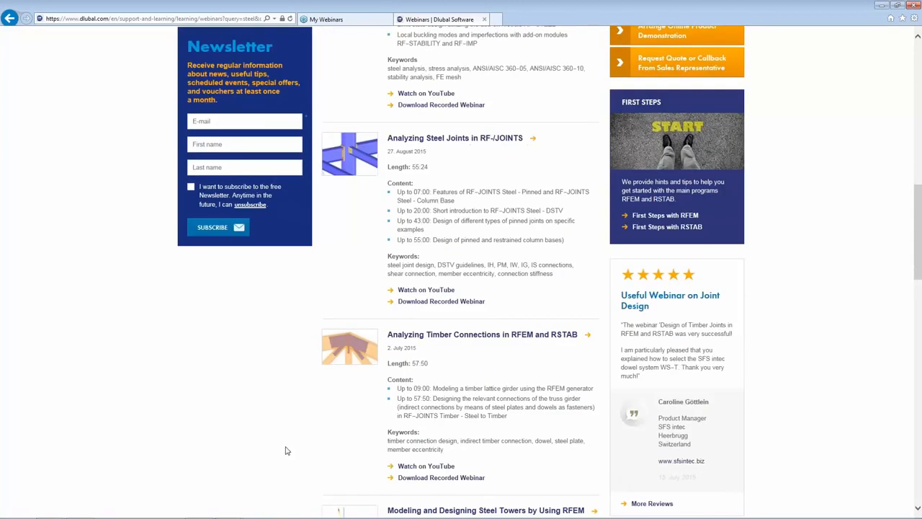
- Switch back to the presentation and advance to the slide on PDH credit, previous webinars and upcoming events
{"action": "key", "text": "alt+Tab"}
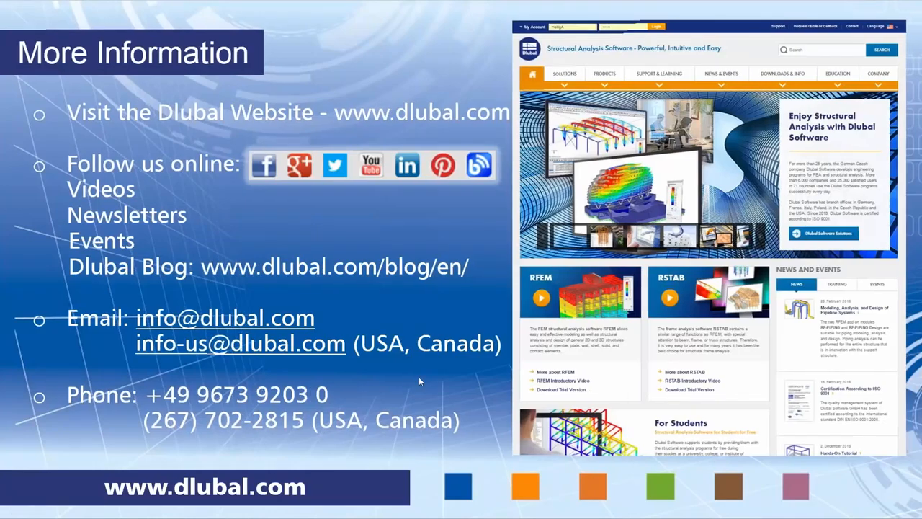
{"action": "left_click", "coordinate": [420, 381]}
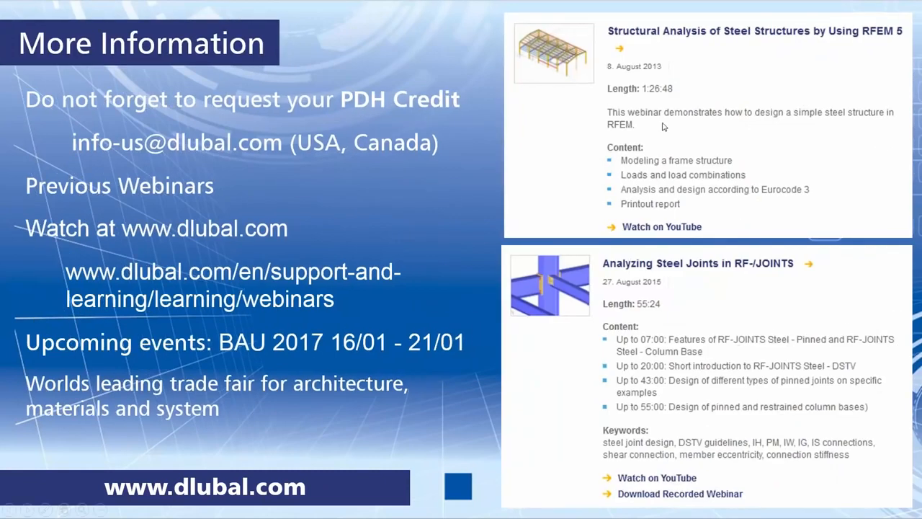